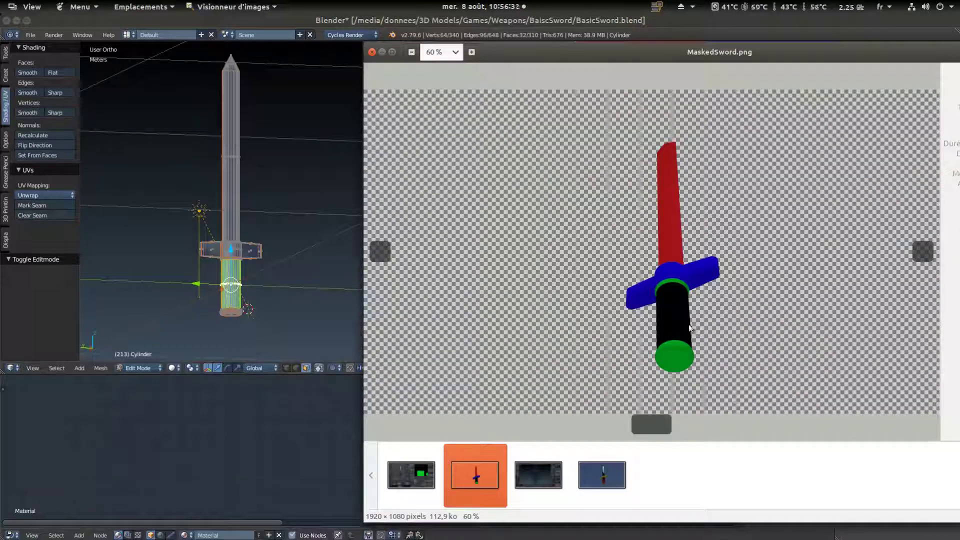
# Switch to Blender and move the selected grip UV islands further into the black area of the mask in rendered preview
pyautogui.hotkey('alt', 'Tab')
pyautogui.keyDown('shift'); pyautogui.moveTo(772, 252); pyautogui.dragTo(699, 252, button='middle'); pyautogui.keyUp('shift')
pyautogui.hotkey('shift', 'z')
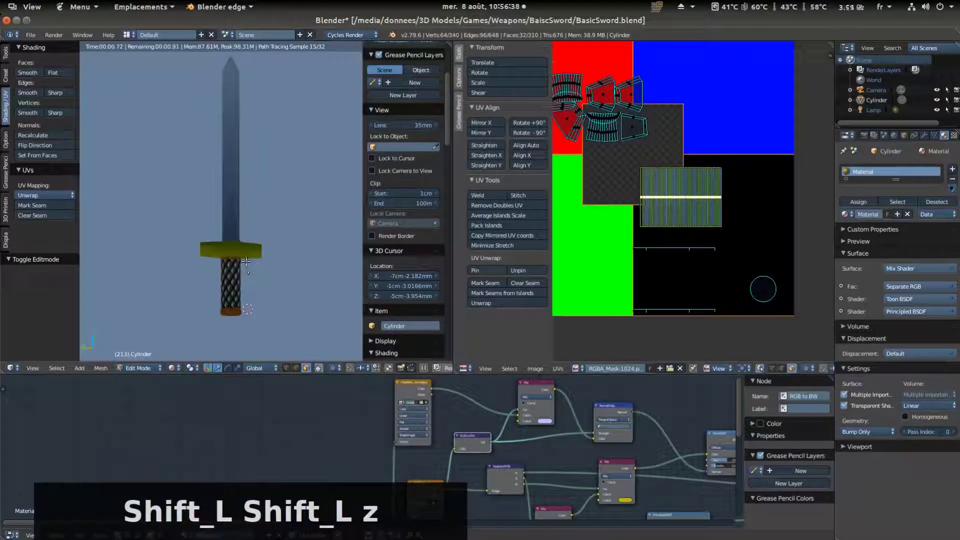
pyautogui.press('g')
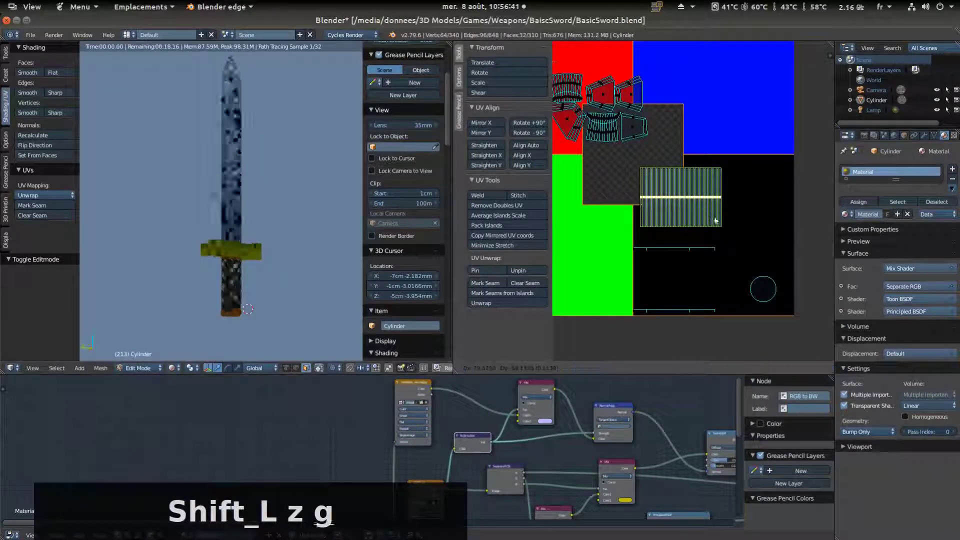
pyautogui.click(770, 217)
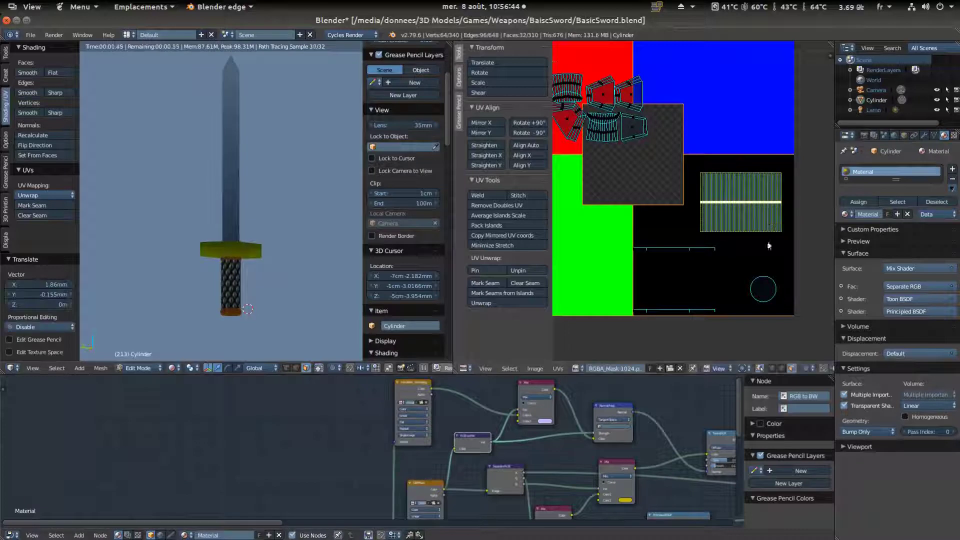
# Select the two thin UV strips of the rings at both ends of the grip and move them into the green area
pyautogui.rightClick(683, 250)
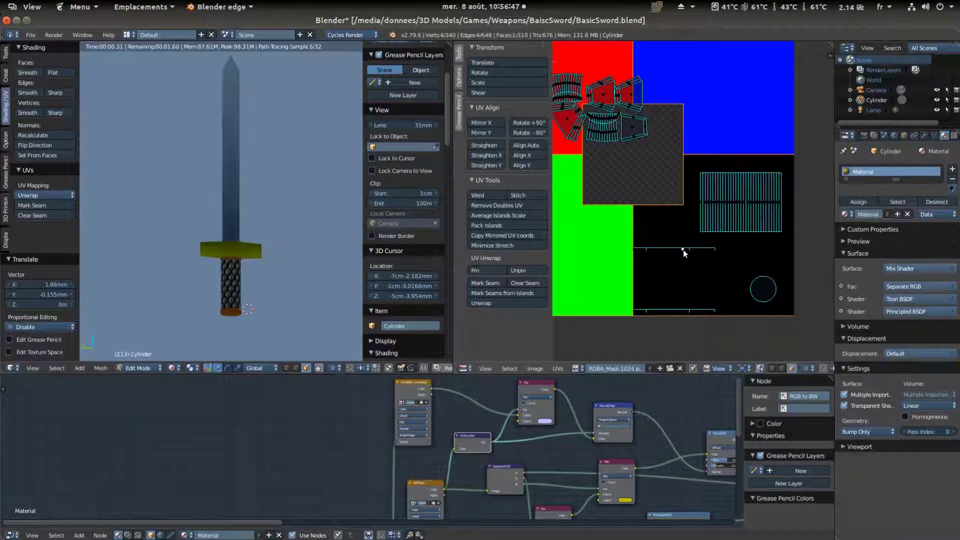
pyautogui.hotkey('shift', 'z')
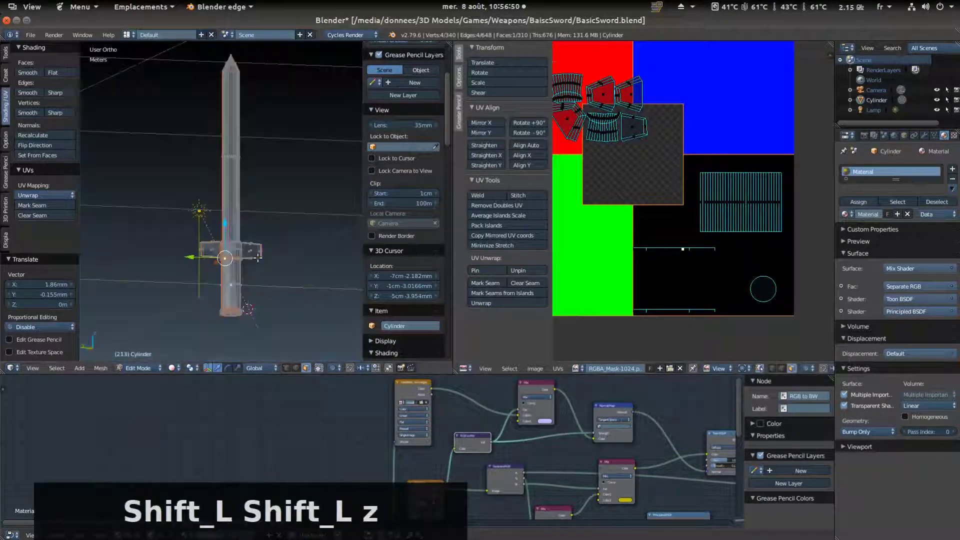
pyautogui.scroll(2, 233, 266)
pyautogui.rightClick(201, 272)
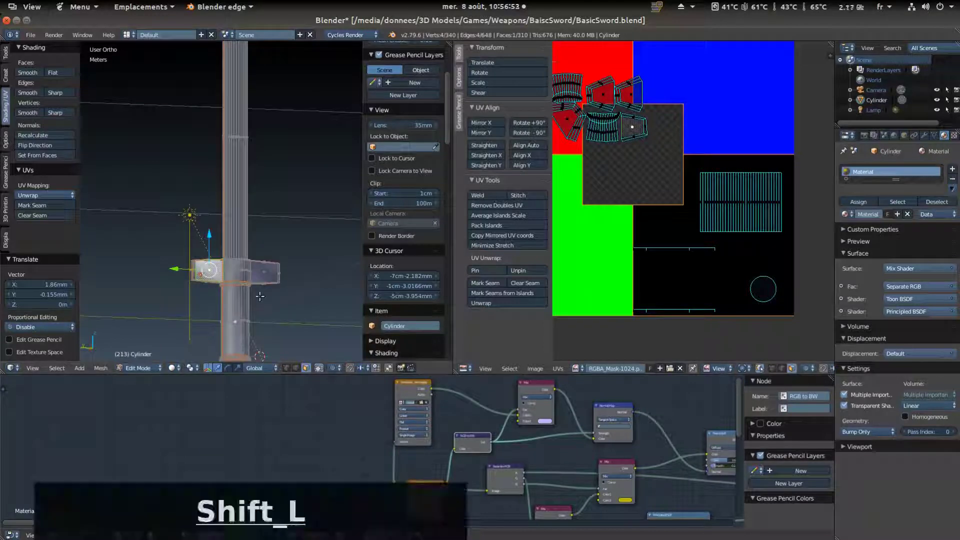
pyautogui.keyDown('shift'); pyautogui.moveTo(232, 293); pyautogui.dragTo(254, 247, button='middle'); pyautogui.keyUp('shift')
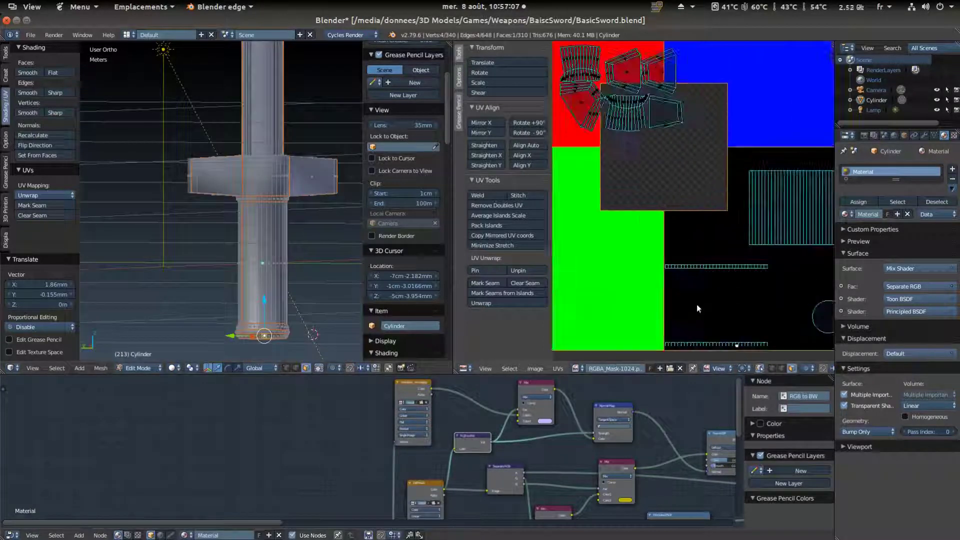
pyautogui.keyDown('shift'); pyautogui.moveTo(683, 294); pyautogui.dragTo(661, 277, button='middle'); pyautogui.keyUp('shift')
pyautogui.press('c')
pyautogui.moveTo(649, 255)
pyautogui.mouseDown()
pyautogui.moveTo(743, 293)
pyautogui.moveTo(642, 329)
pyautogui.moveTo(745, 327)
pyautogui.mouseUp()
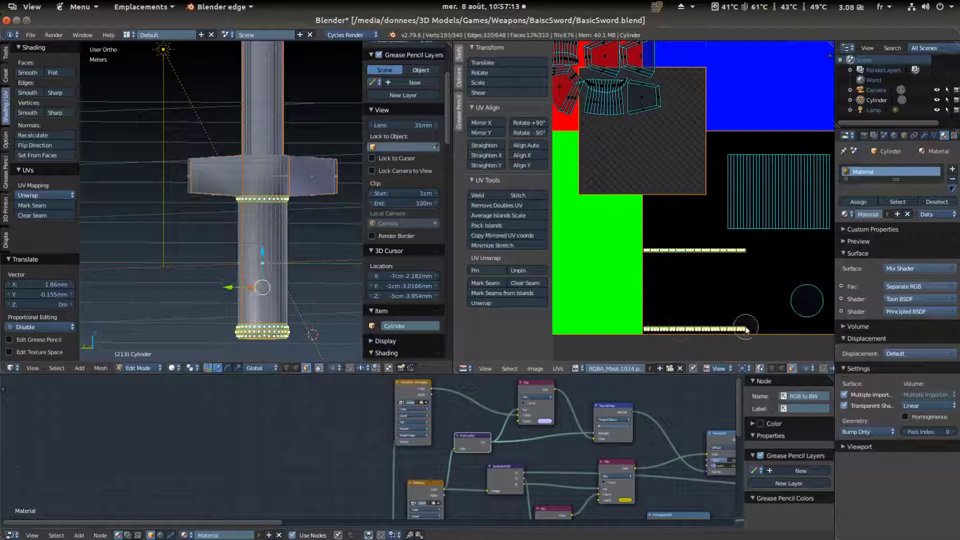
pyautogui.rightClick(653, 254)
pyautogui.click(459, 77)
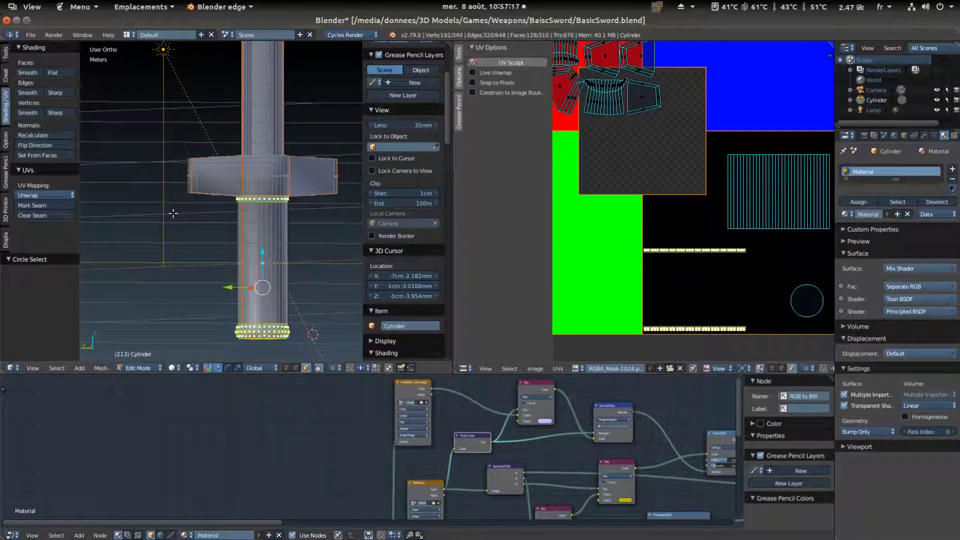
pyautogui.keyDown('shift'); pyautogui.moveTo(721, 285); pyautogui.dragTo(682, 279, button='middle'); pyautogui.keyUp('shift')
pyautogui.scroll(-3, 703, 279)
pyautogui.moveTo(0, 0)
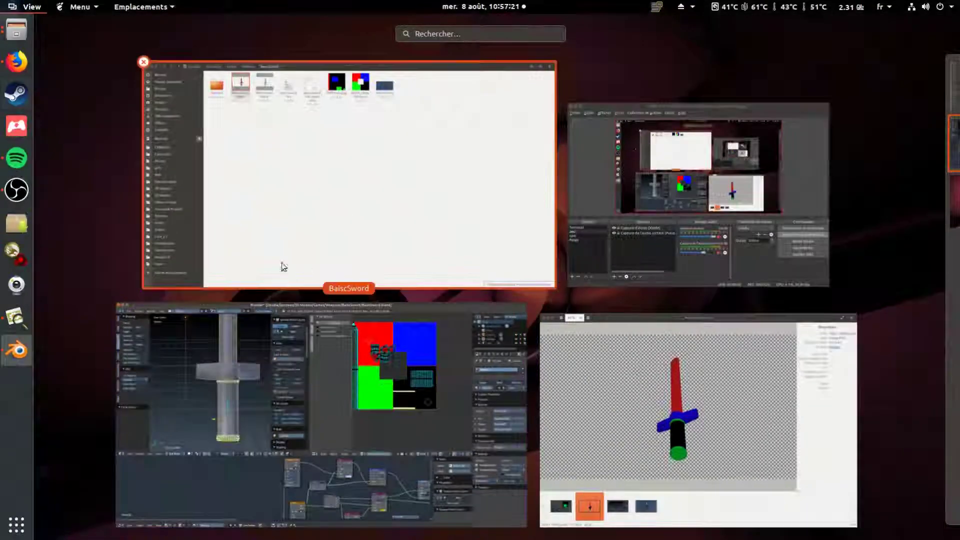
pyautogui.press('Escape')
pyautogui.press('g')
pyautogui.keyDown('shift'); pyautogui.moveTo(596, 202); pyautogui.dragTo(627, 218, button='middle'); pyautogui.keyUp('shift')
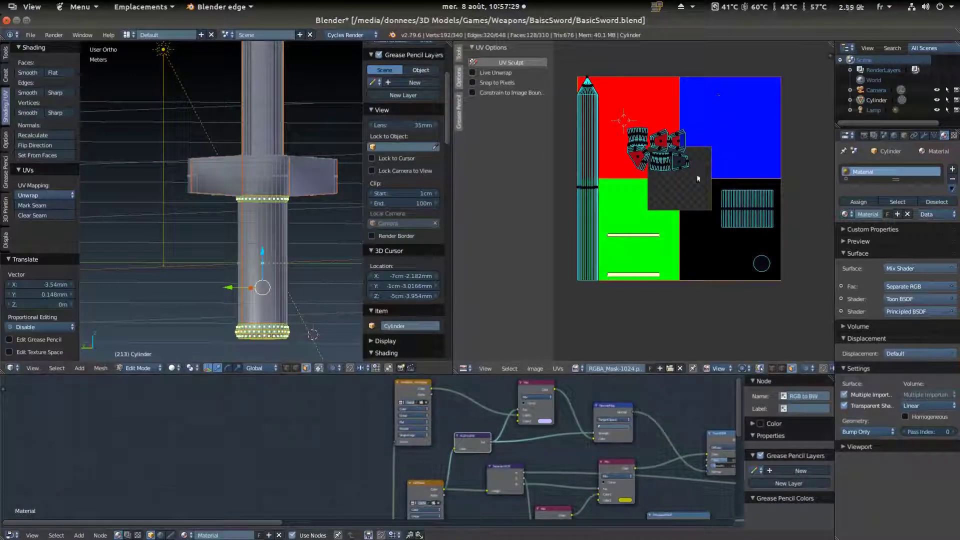
# Select all the crossguard UV islands overlapping the central square and move them into the blue area
pyautogui.press('a')
pyautogui.scroll(1, 665, 161)
pyautogui.keyDown('shift'); pyautogui.moveTo(661, 161); pyautogui.dragTo(692, 183, button='middle'); pyautogui.keyUp('shift')
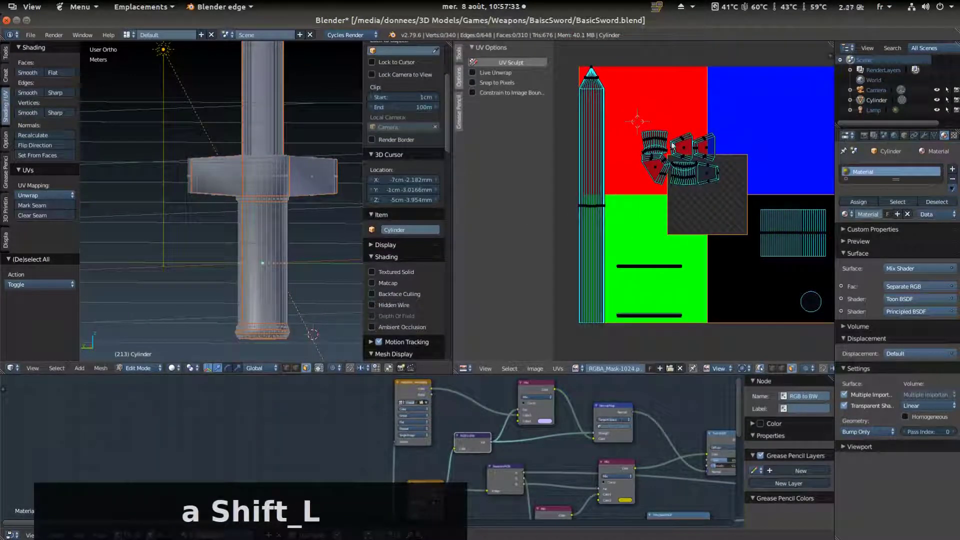
pyautogui.press('super')
pyautogui.press('Escape')
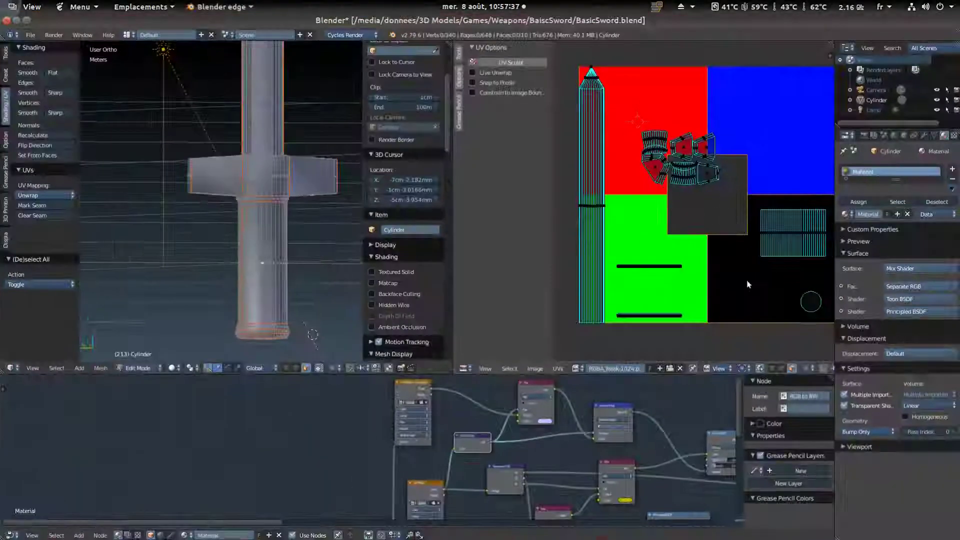
pyautogui.press('c')
pyautogui.moveTo(656, 142)
pyautogui.mouseDown()
pyautogui.moveTo(684, 144)
pyautogui.moveTo(656, 168)
pyautogui.moveTo(690, 175)
pyautogui.moveTo(655, 114)
pyautogui.moveTo(662, 167)
pyautogui.mouseUp()
pyautogui.rightClick(723, 160)
pyautogui.press('g')
pyautogui.click(824, 109)
# Select the whole long blade UV island, including its tip, and scale it uniformly to 0.25
pyautogui.keyDown('shift'); pyautogui.moveTo(779, 163); pyautogui.dragTo(749, 182, button='middle'); pyautogui.keyUp('shift')
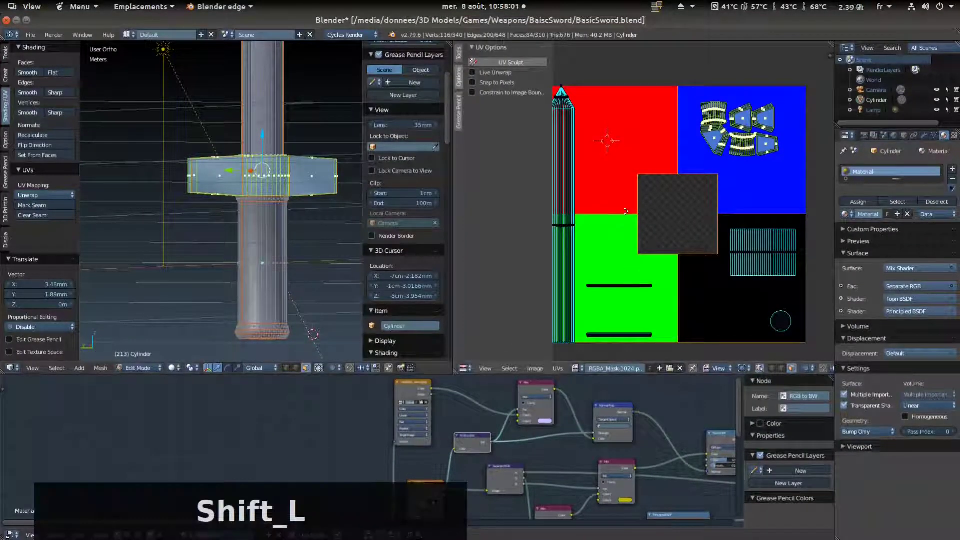
pyautogui.keyDown('shift'); pyautogui.moveTo(561, 231); pyautogui.dragTo(580, 231, button='middle'); pyautogui.keyUp('shift')
pyautogui.rightClick(580, 227)
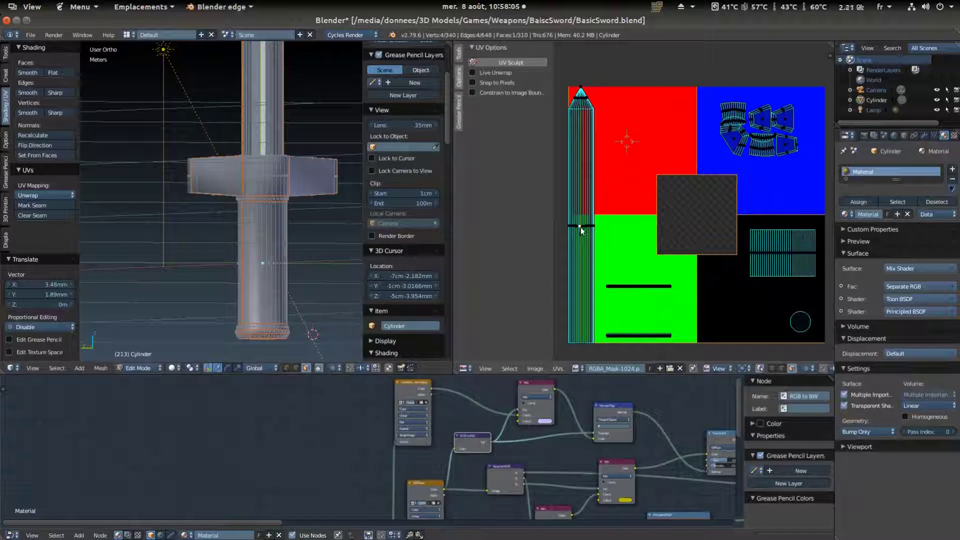
pyautogui.press('c')
pyautogui.moveTo(583, 228)
pyautogui.mouseDown()
pyautogui.moveTo(580, 98)
pyautogui.moveTo(579, 344)
pyautogui.mouseUp()
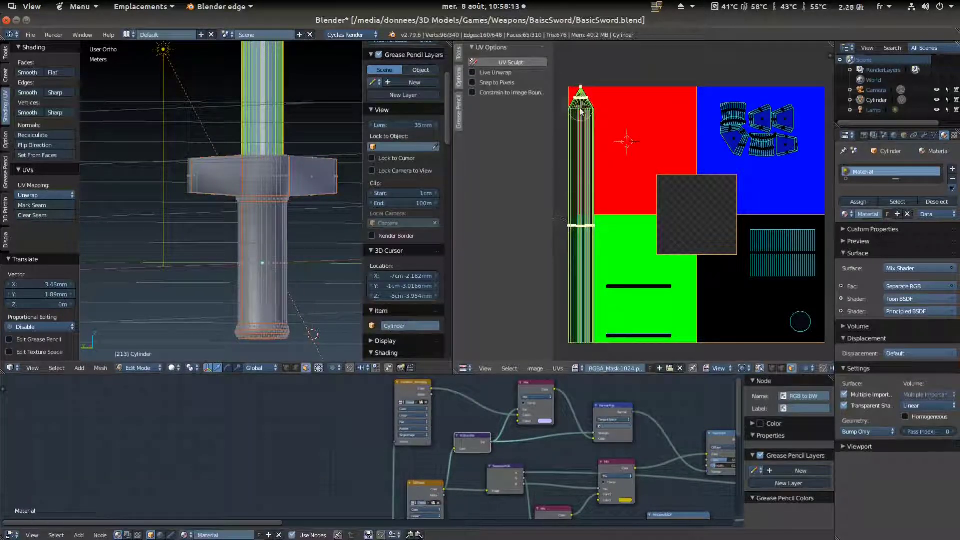
pyautogui.rightClick(587, 94)
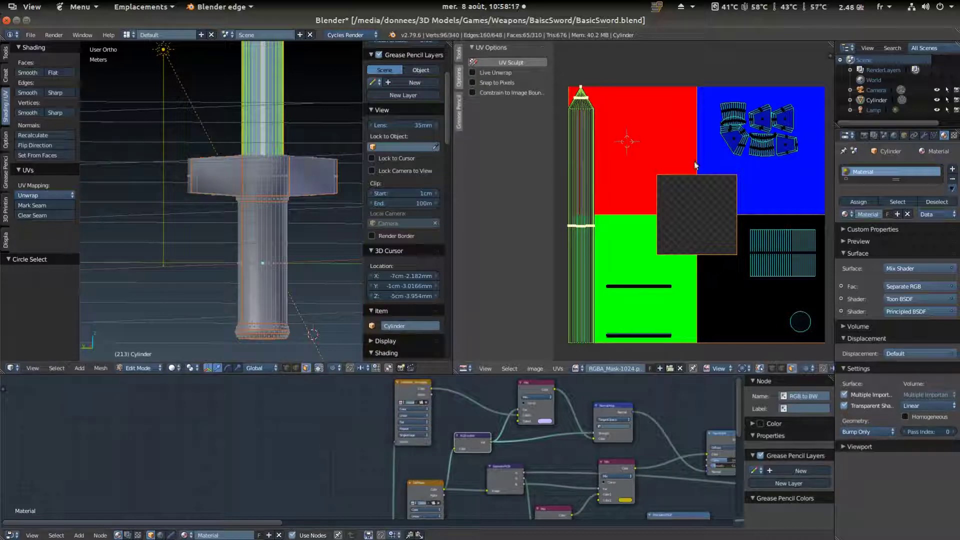
pyautogui.press('s')
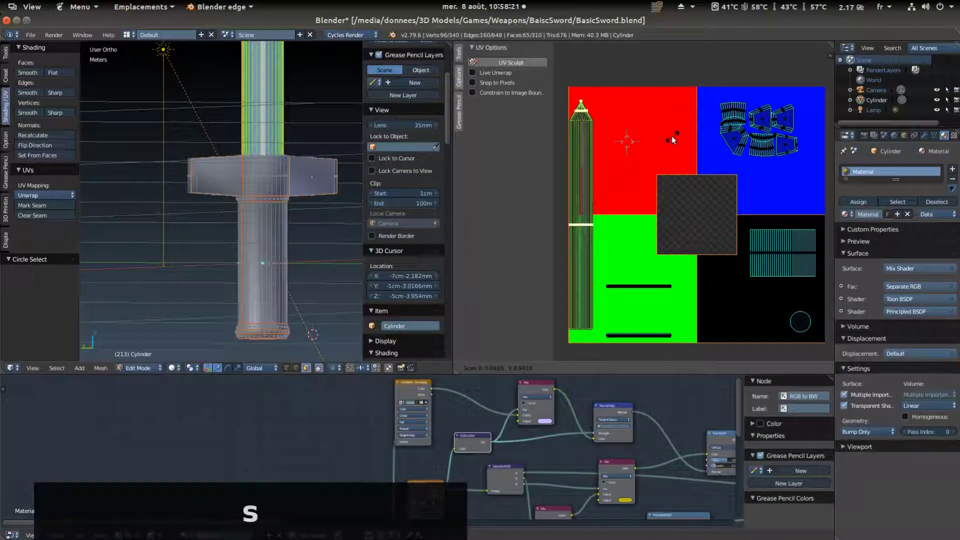
pyautogui.press('KP_Insert')
pyautogui.press('KP_Delete')
pyautogui.press('KP_Down')
pyautogui.press('KP_Begin')
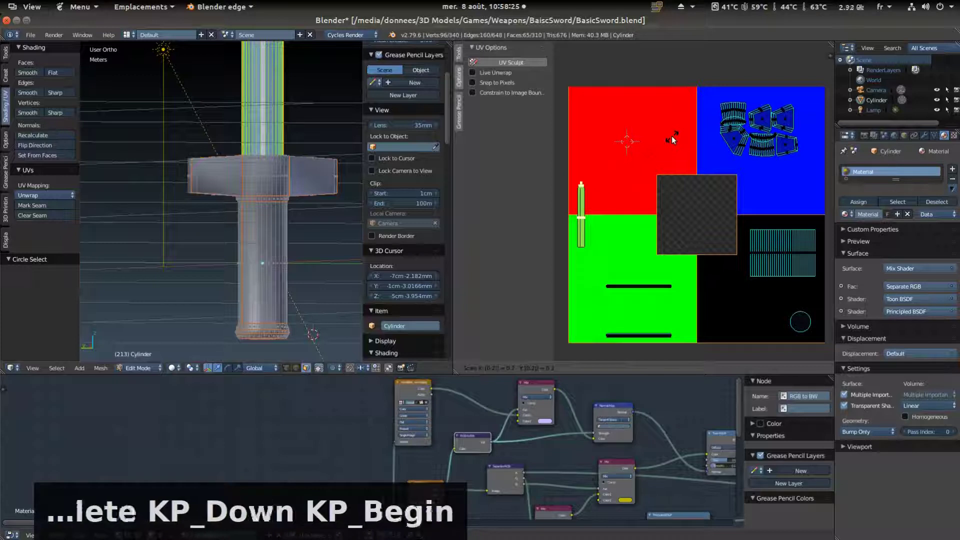
pyautogui.press('KP_Enter')
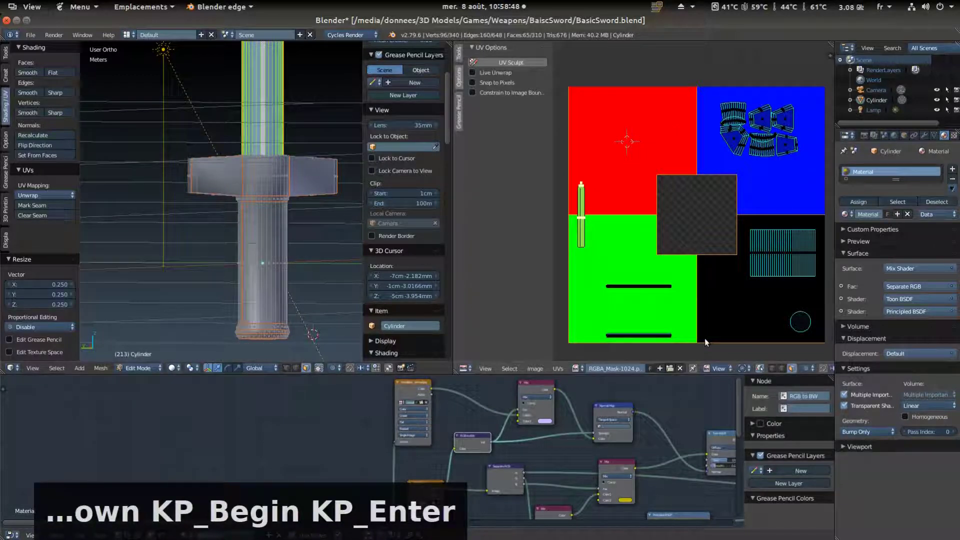
# Move the scaled-down blade UV island into the red area and check the sword in rendered preview
pyautogui.press('g')
pyautogui.click(759, 144)
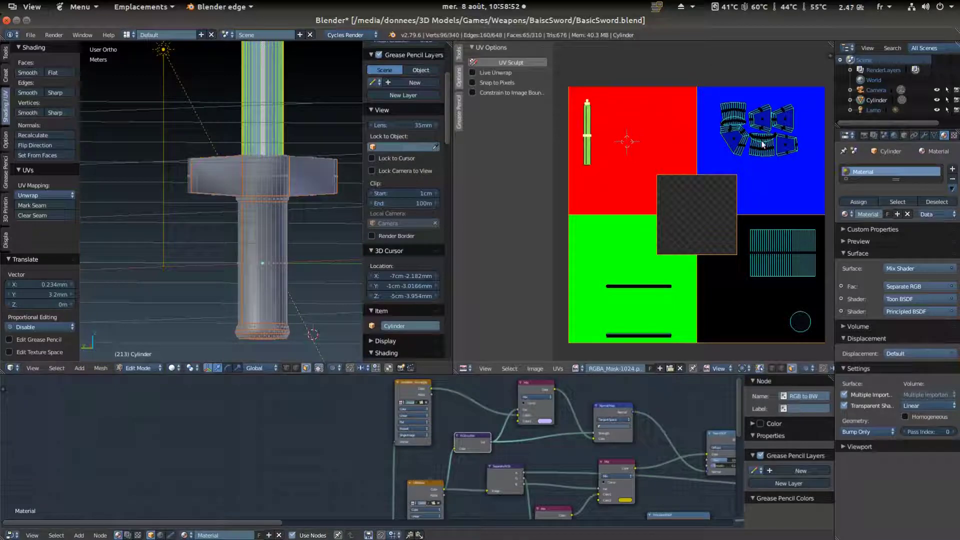
pyautogui.scroll(1, 630, 154)
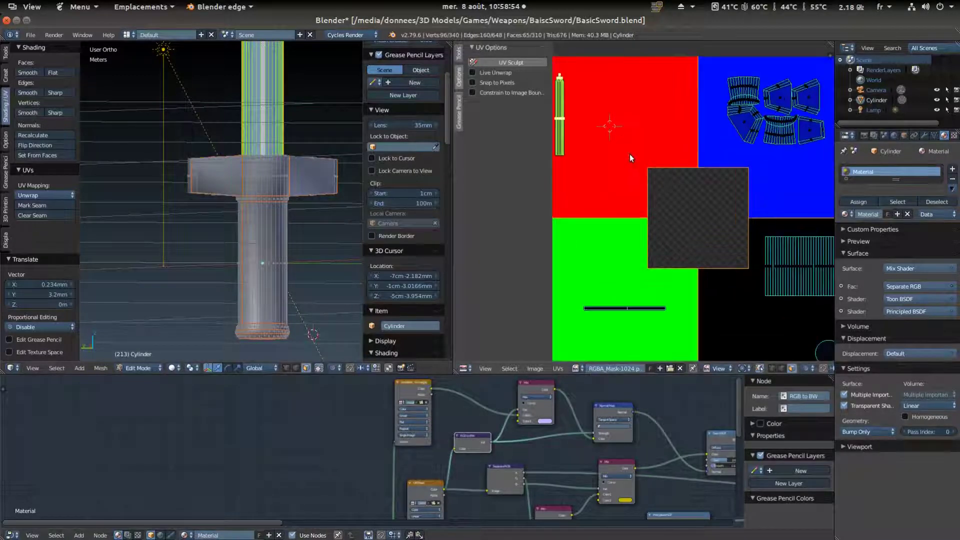
pyautogui.keyDown('shift'); pyautogui.moveTo(624, 131); pyautogui.dragTo(684, 160, button='middle'); pyautogui.keyUp('shift')
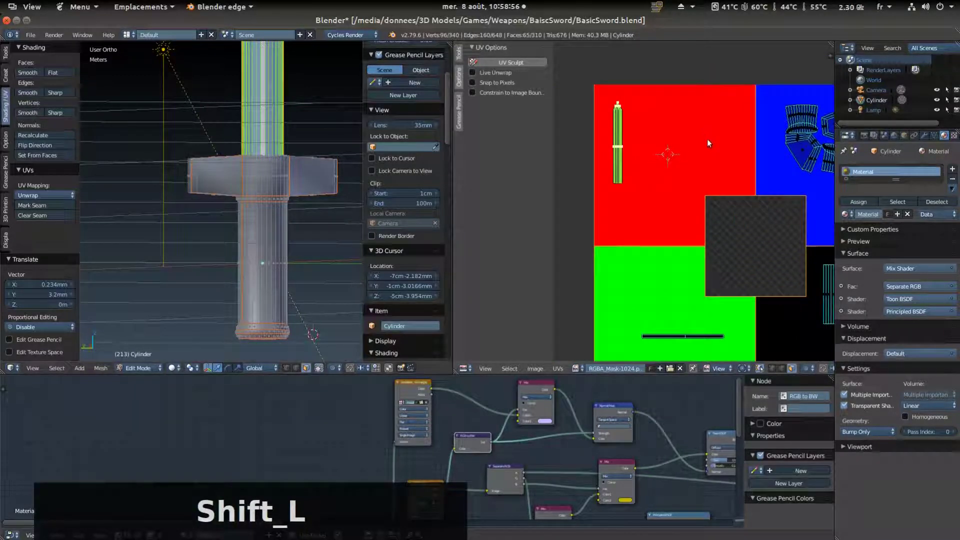
pyautogui.scroll(-1, 713, 142)
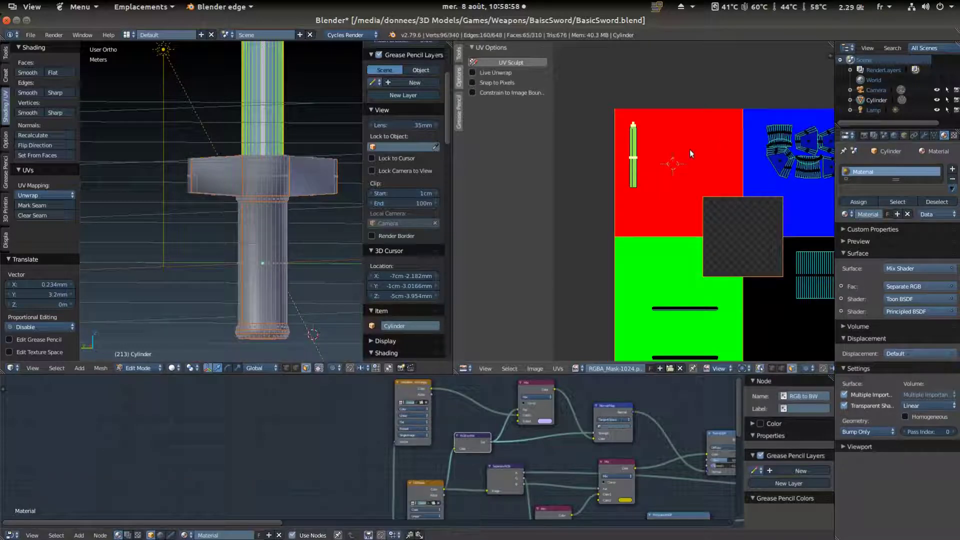
pyautogui.scroll(1, 693, 151)
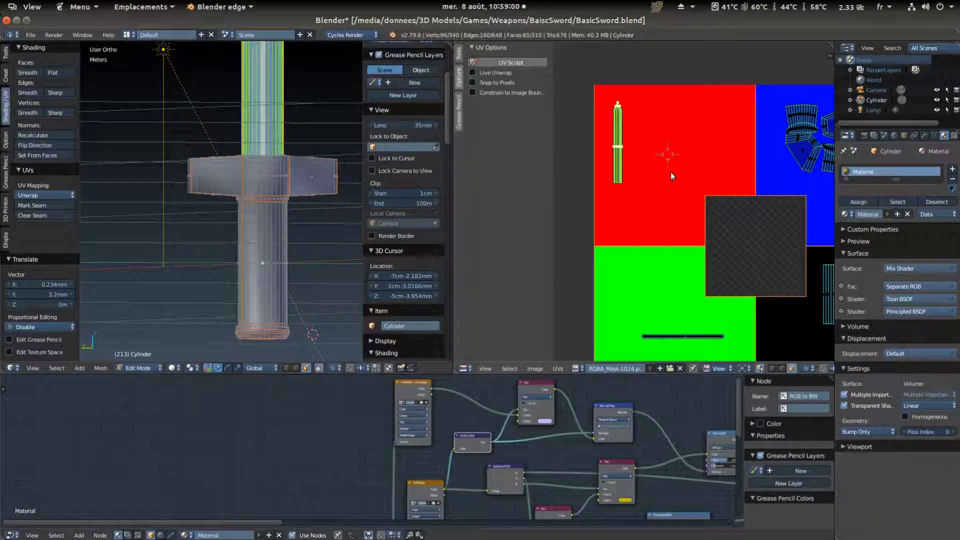
pyautogui.scroll(-1, 685, 245)
pyautogui.hotkey('shift', 'z')
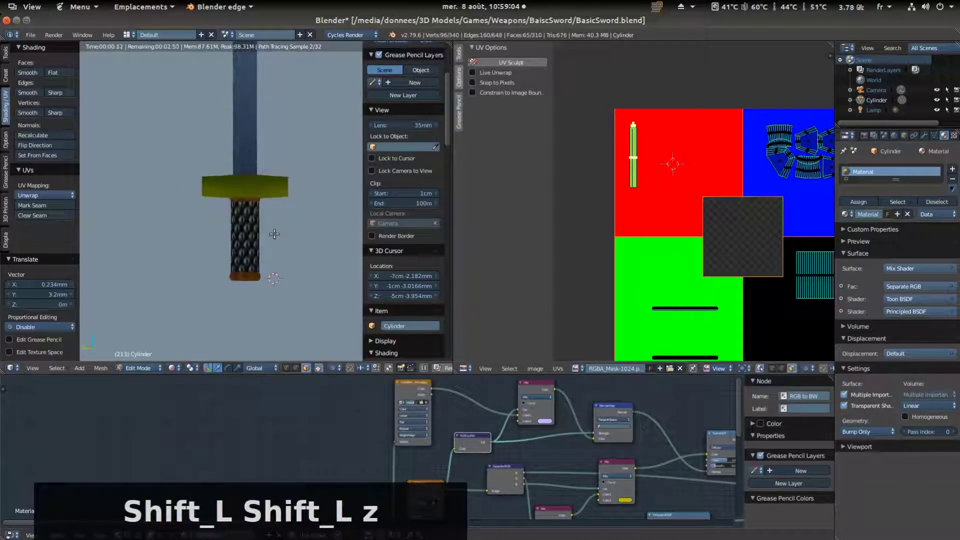
pyautogui.hotkey('shift', 'z')
# Move the circular UV island of the pommel's end cap from the black area into the green area
pyautogui.keyDown('shift'); pyautogui.moveTo(777, 297); pyautogui.dragTo(744, 269, button='middle'); pyautogui.keyUp('shift')
pyautogui.scroll(3, 788, 305)
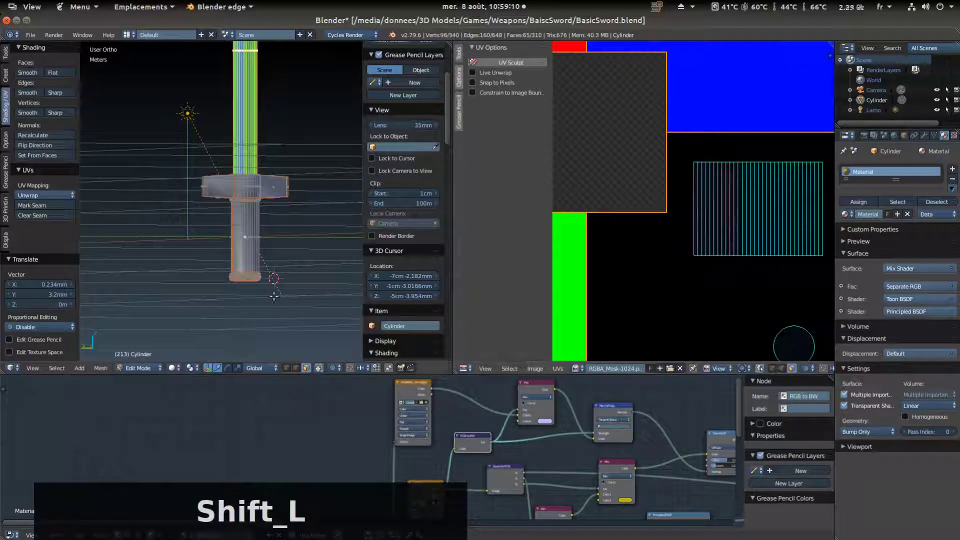
pyautogui.moveTo(247, 300); pyautogui.dragTo(231, 239, button='middle')
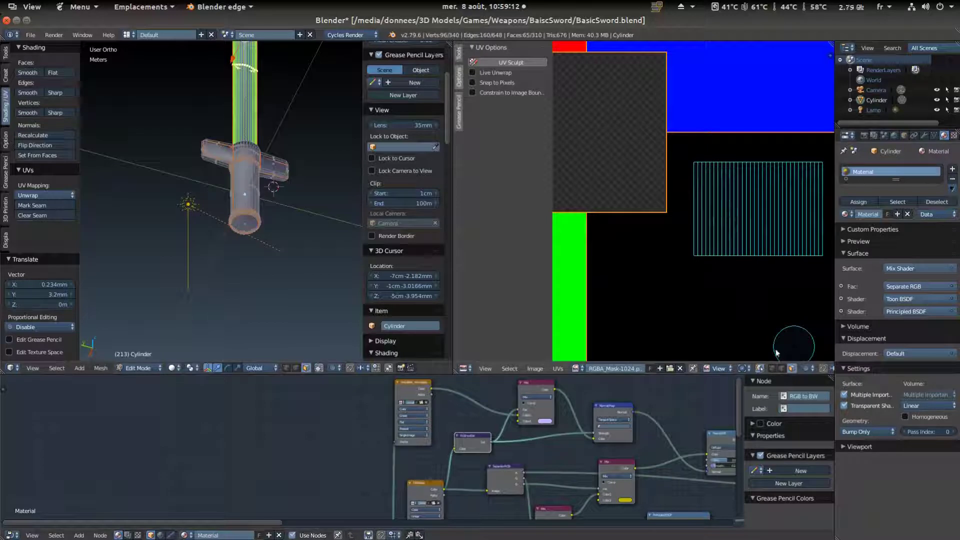
pyautogui.rightClick(776, 353)
pyautogui.scroll(-3, 728, 314)
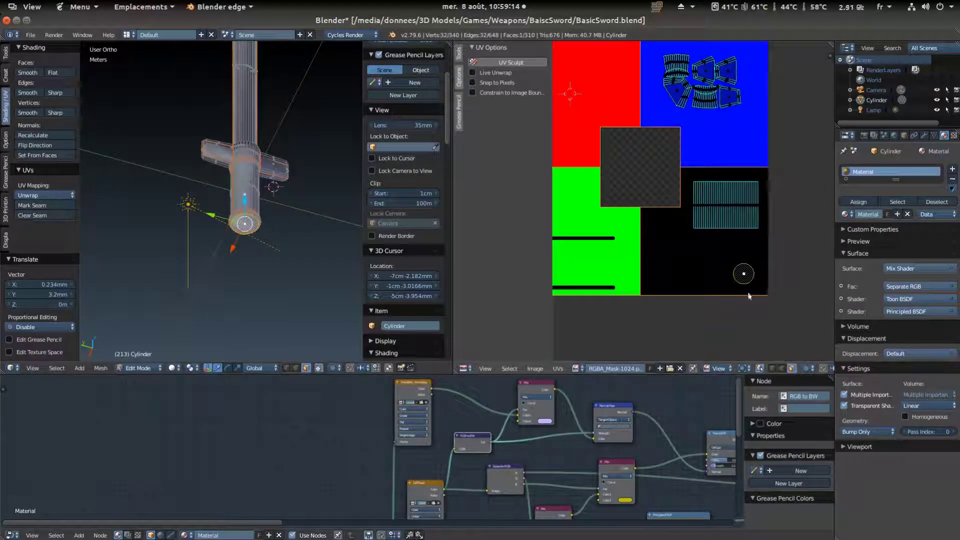
pyautogui.press('g')
pyautogui.click(583, 234)
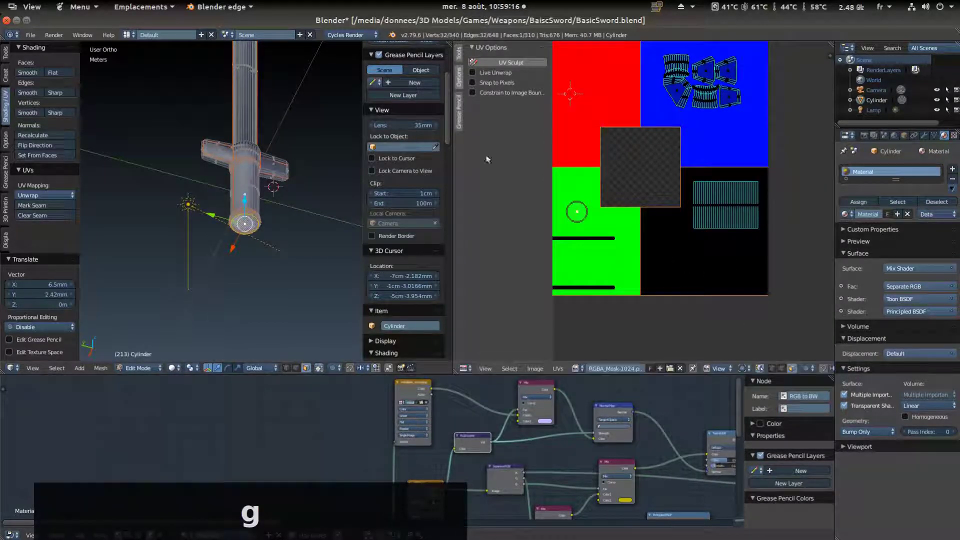
pyautogui.keyDown('shift'); pyautogui.moveTo(623, 188); pyautogui.dragTo(707, 226, button='middle'); pyautogui.keyUp('shift')
pyautogui.scroll(-3, 332, 177)
pyautogui.moveTo(332, 178)
pyautogui.mouseDown(button='middle')
pyautogui.moveTo(317, 210)
pyautogui.moveTo(340, 297)
pyautogui.moveTo(330, 180)
pyautogui.mouseUp(button='middle')
# Replace the DiffMask image in the texture node with RGBA_Mask-1024 and preview the rendered sword
pyautogui.moveTo(377, 457); pyautogui.dragTo(329, 435, button='middle')
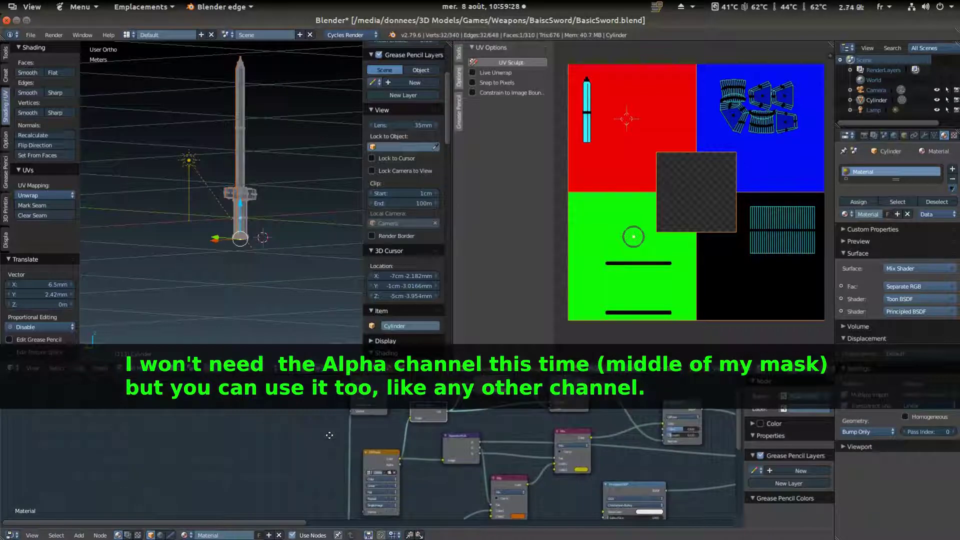
pyautogui.scroll(3, 340, 440)
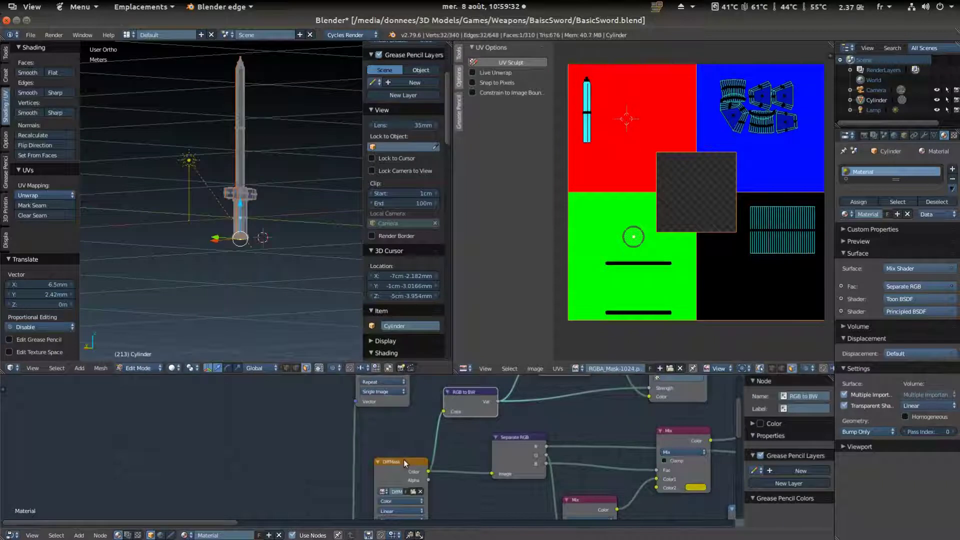
pyautogui.moveTo(403, 461); pyautogui.dragTo(390, 455)
pyautogui.scroll(-3, 430, 435)
pyautogui.scroll(4, 385, 484)
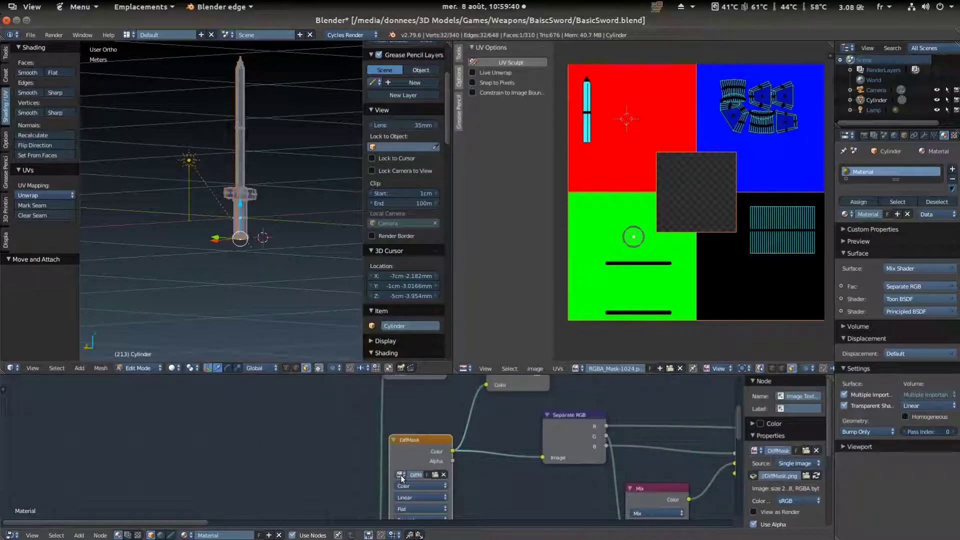
pyautogui.click(401, 475)
pyautogui.click(439, 420)
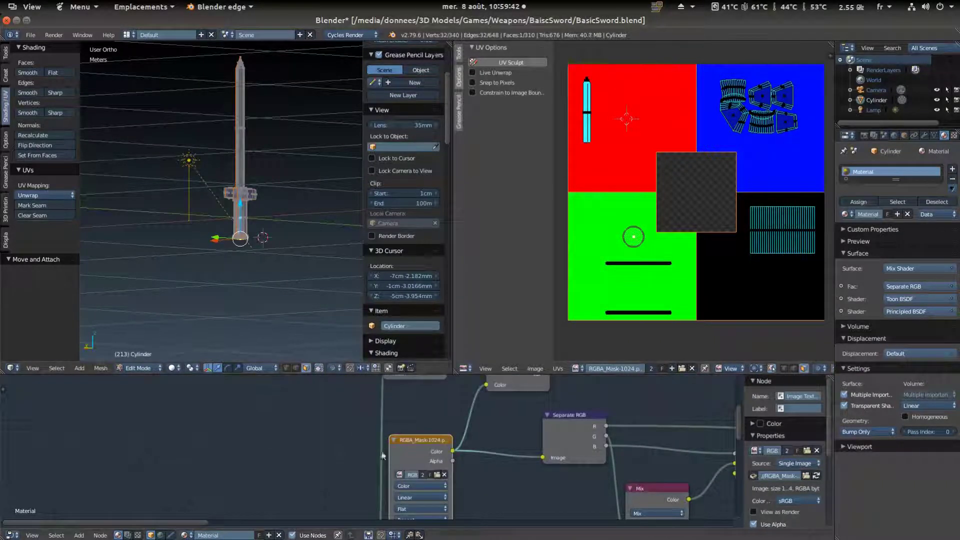
pyautogui.scroll(-5, 339, 442)
pyautogui.hotkey('shift', 'z')
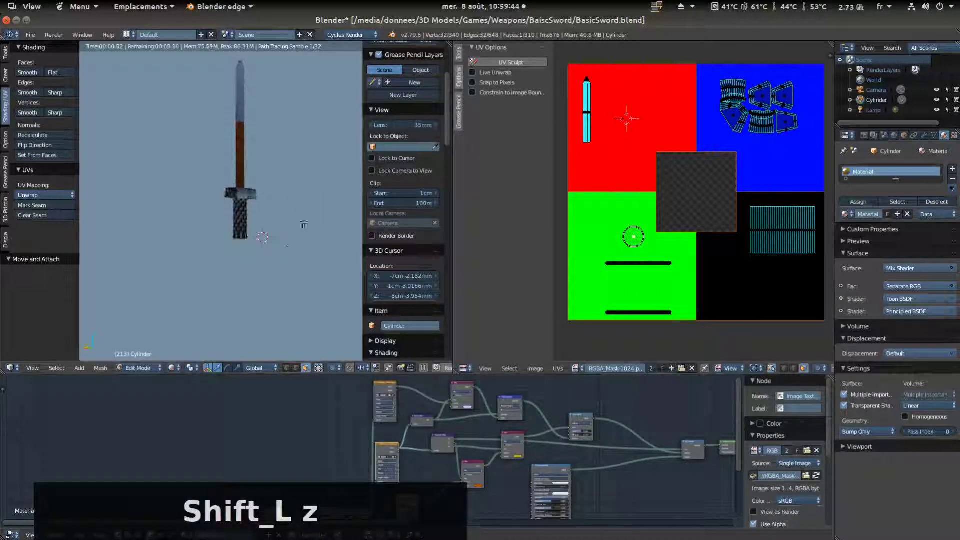
# Orbit to the sword's guard and handle and try the rendered preview while still in Edit Mode
pyautogui.moveTo(294, 225); pyautogui.dragTo(281, 207, button='middle')
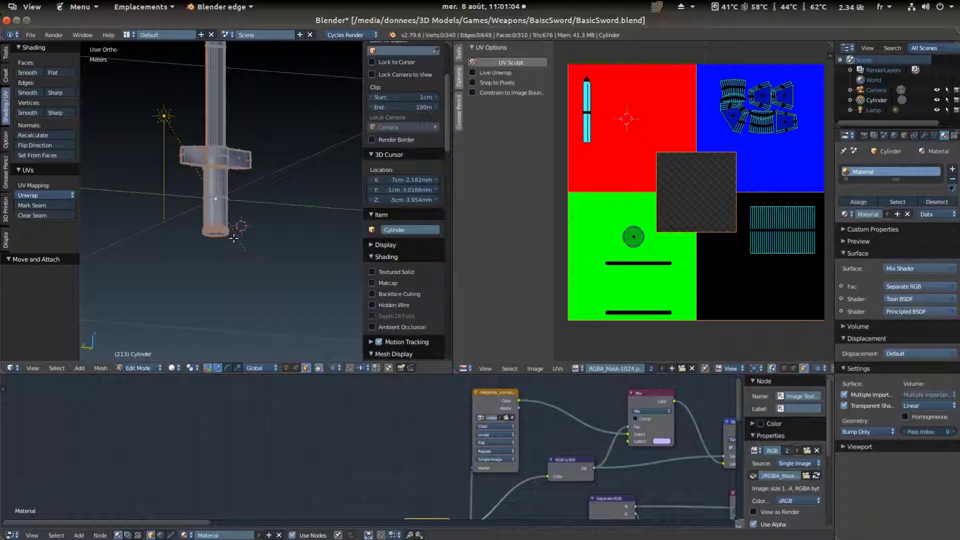
pyautogui.press('shift')
pyautogui.hotkey('shift', 'z')
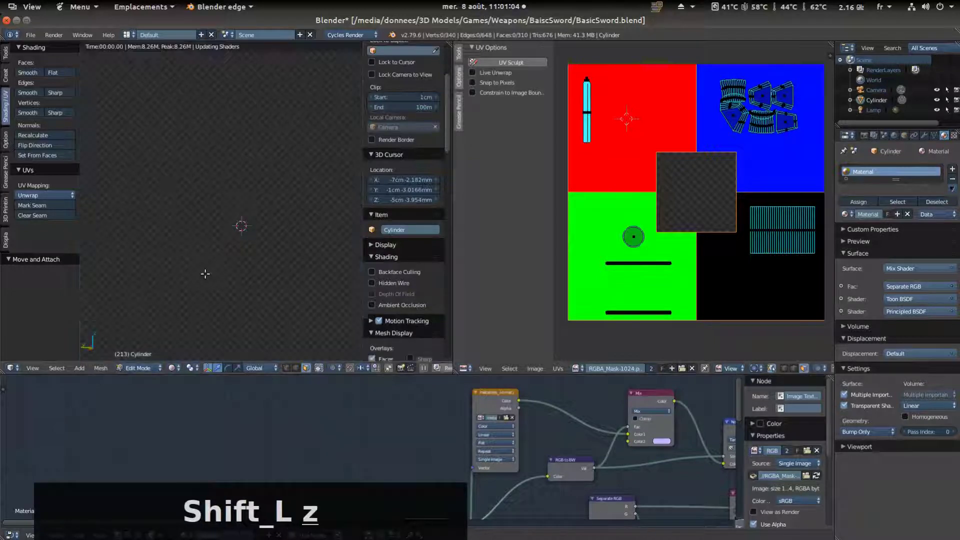
pyautogui.hotkey('shift', 'z')
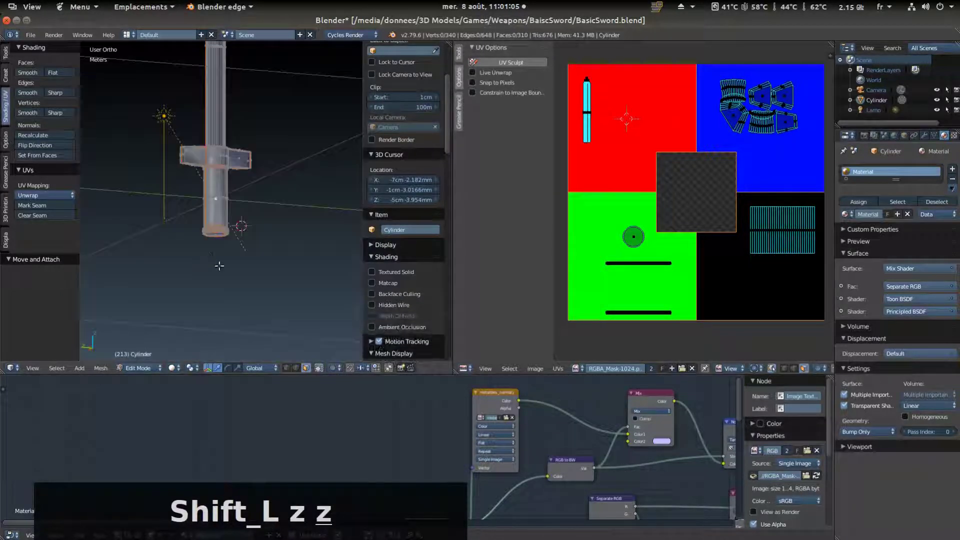
# Return the sword to Object Mode to update its material and check the whole sword in rendered preview
pyautogui.press('Tab')
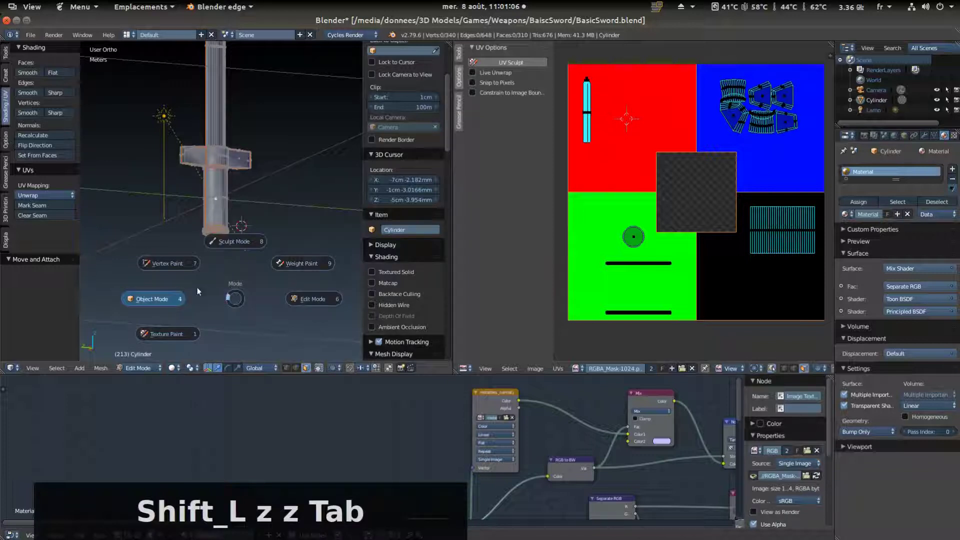
pyautogui.press('Tab')
pyautogui.press('Tab')
pyautogui.press('Tab')
pyautogui.press('Tab')
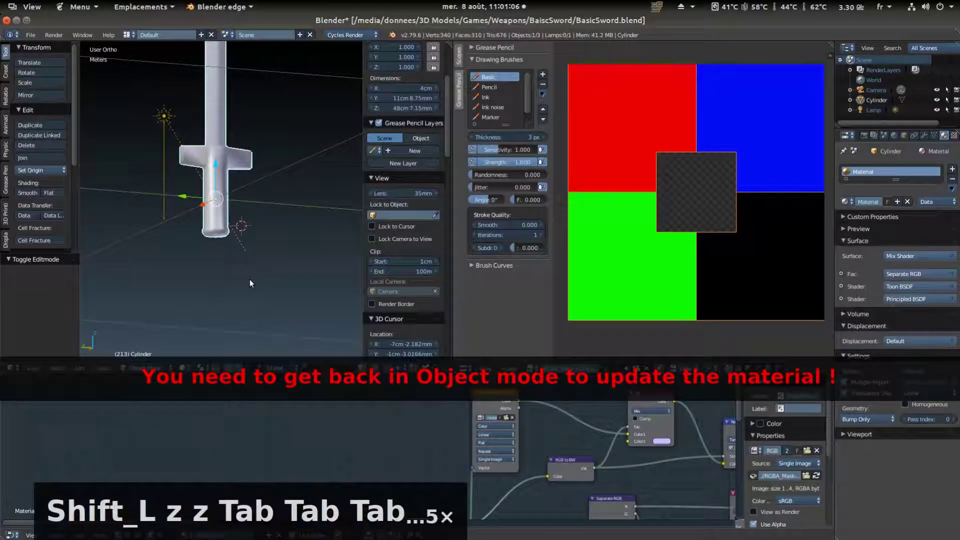
pyautogui.hotkey('shift', 'z')
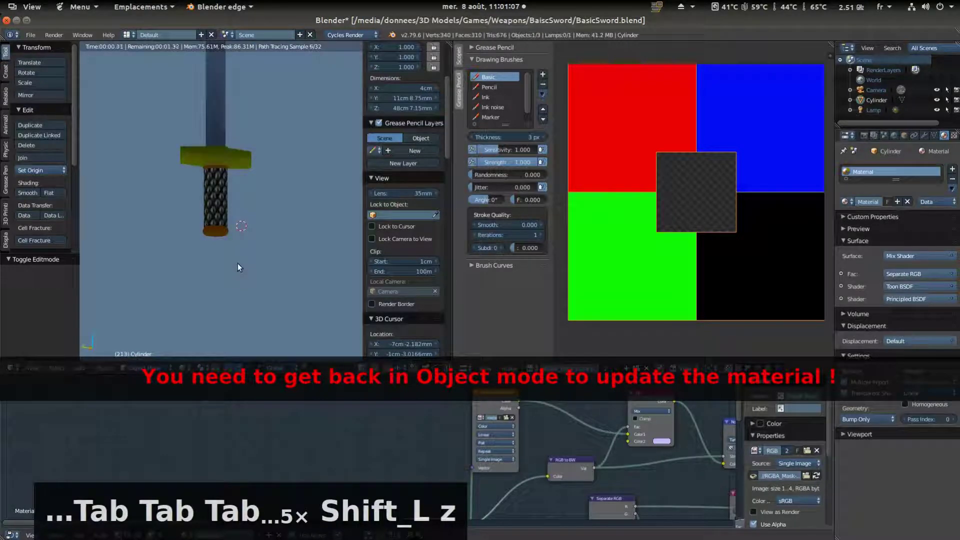
pyautogui.scroll(-5, 242, 244)
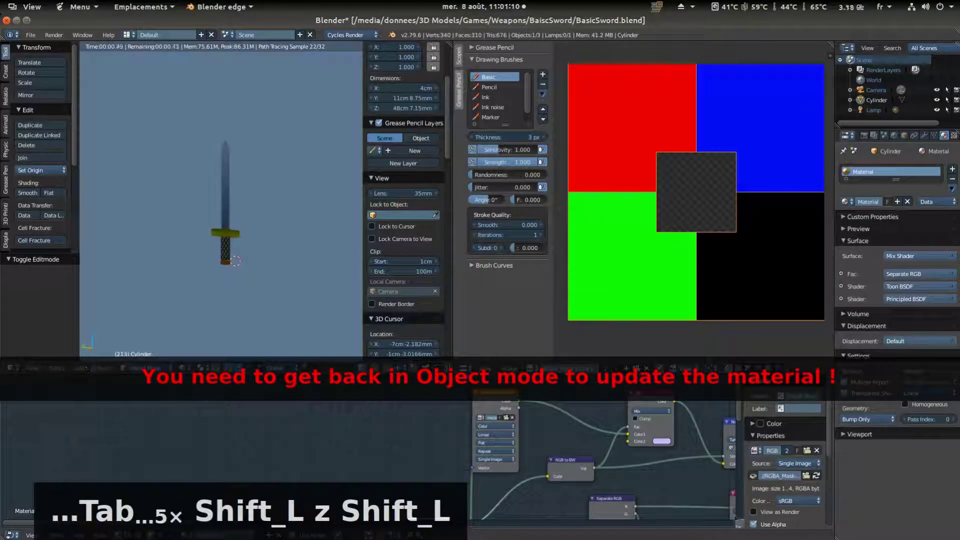
pyautogui.click(138, 369)
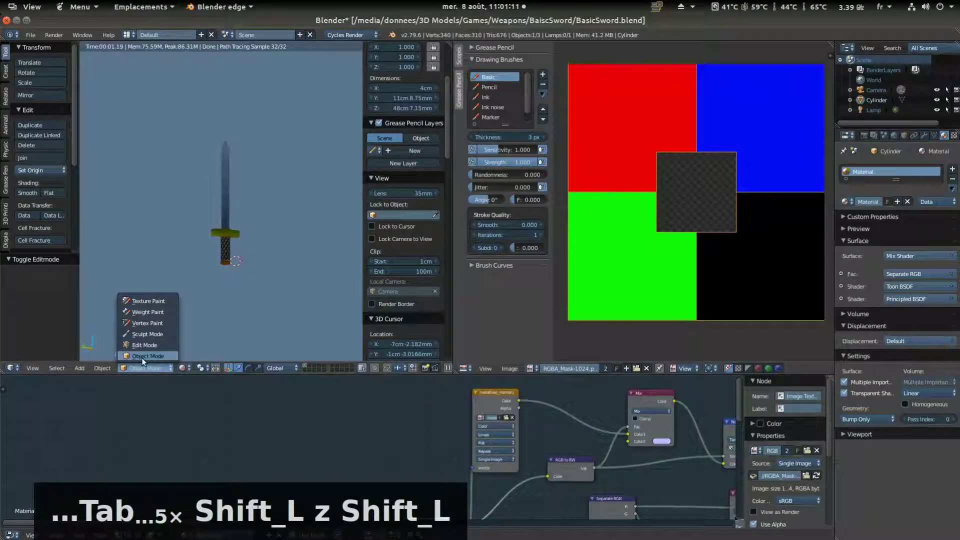
pyautogui.click(142, 358)
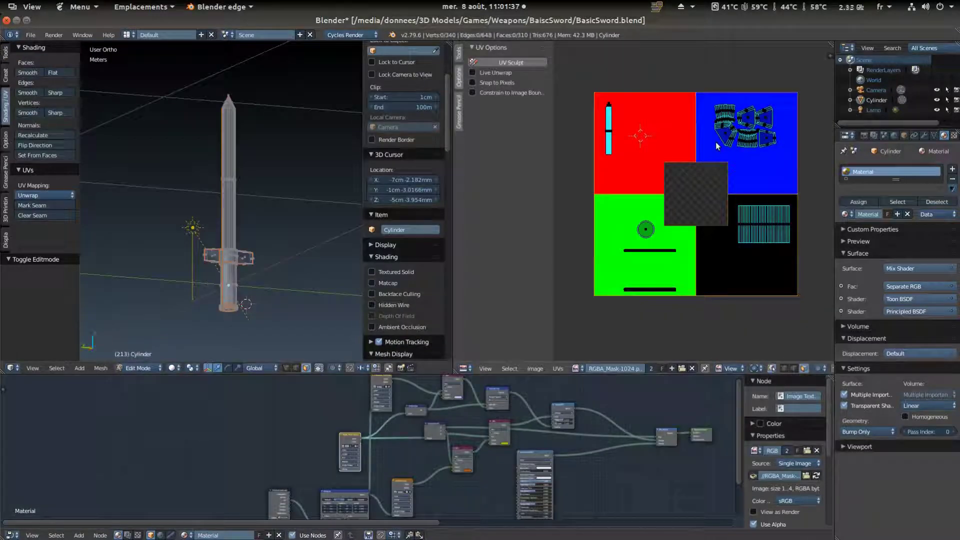
# Save the current Blender file with the sword's rearranged UV layout
pyautogui.click(33, 36)
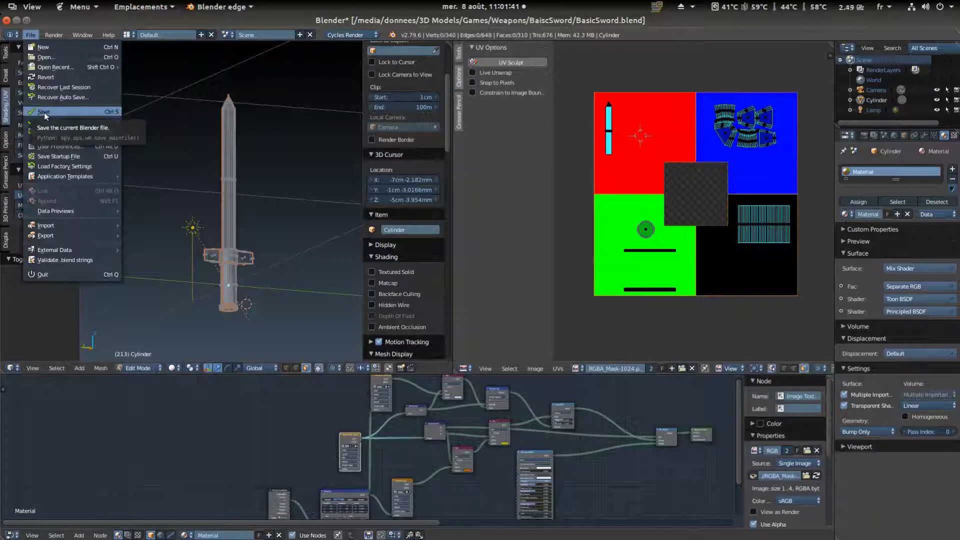
pyautogui.click(44, 112)
pyautogui.click(31, 36)
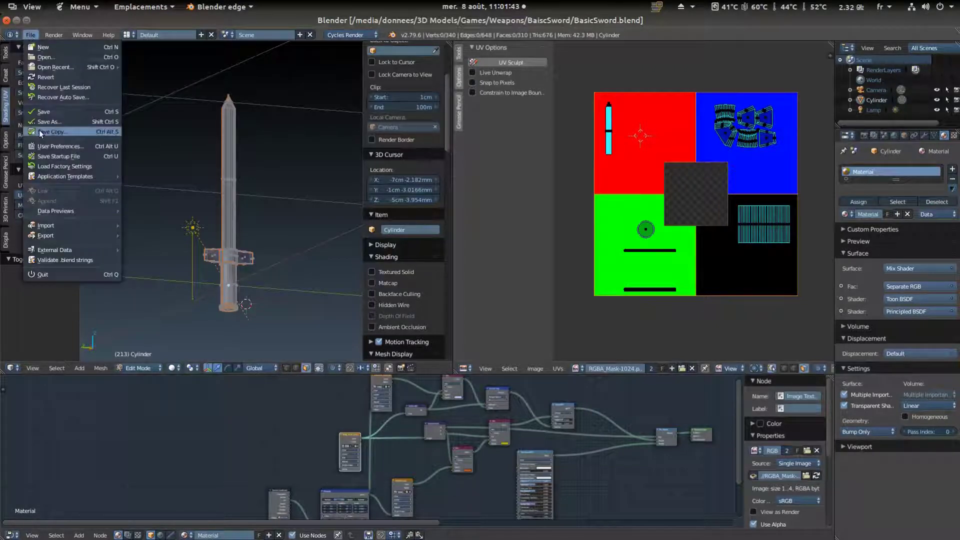
pyautogui.moveTo(55, 177)
pyautogui.moveTo(56, 233)
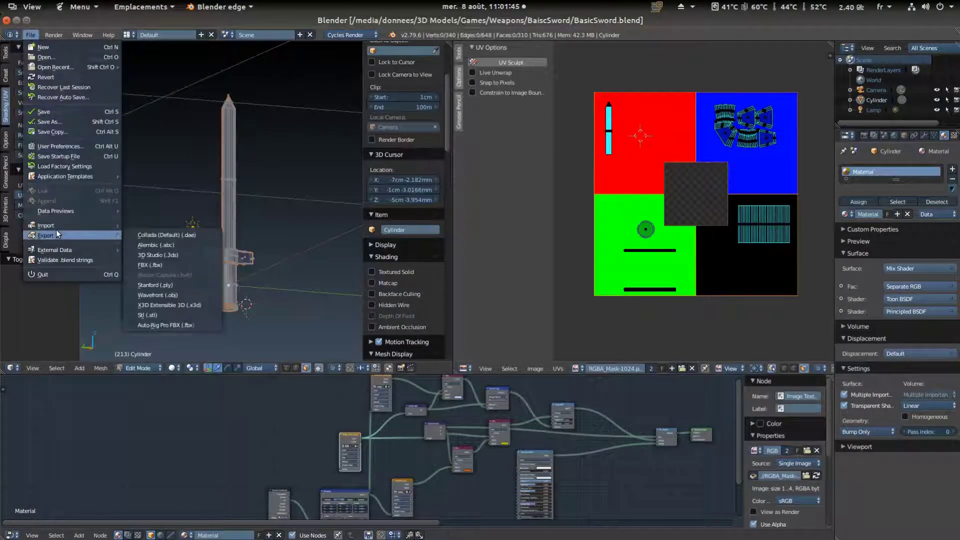
pyautogui.click(173, 266)
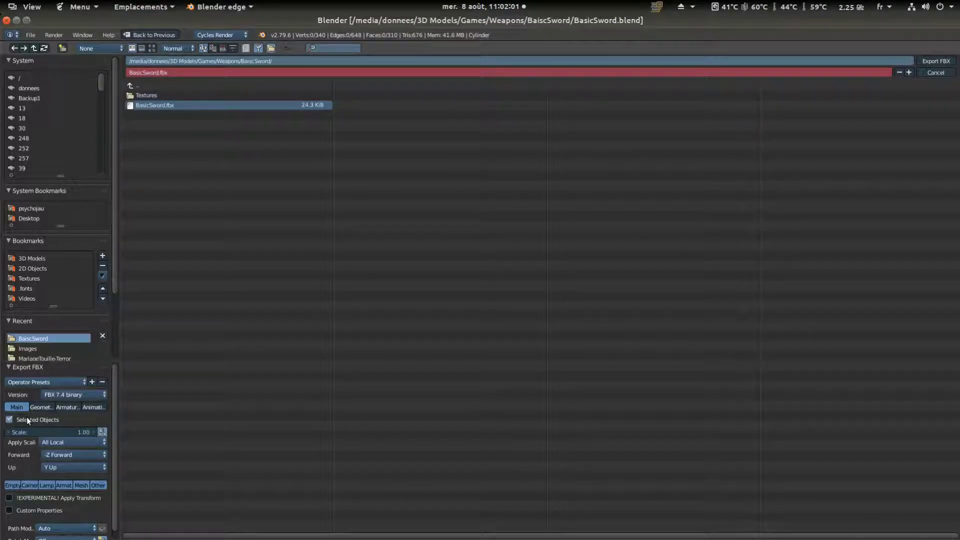
pyautogui.click(940, 75)
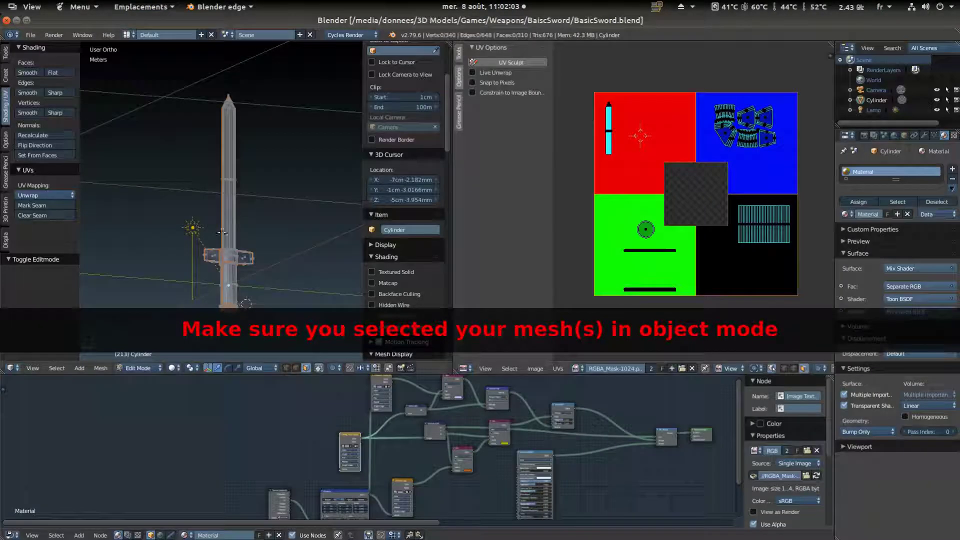
# Switch the sword from Edit Mode to Object Mode with its mesh selected
pyautogui.press('Tab')
pyautogui.press('Tab')
pyautogui.press('Tab')
pyautogui.press('Tab')
pyautogui.press('Tab')
pyautogui.press('Tab')
pyautogui.press('Tab')
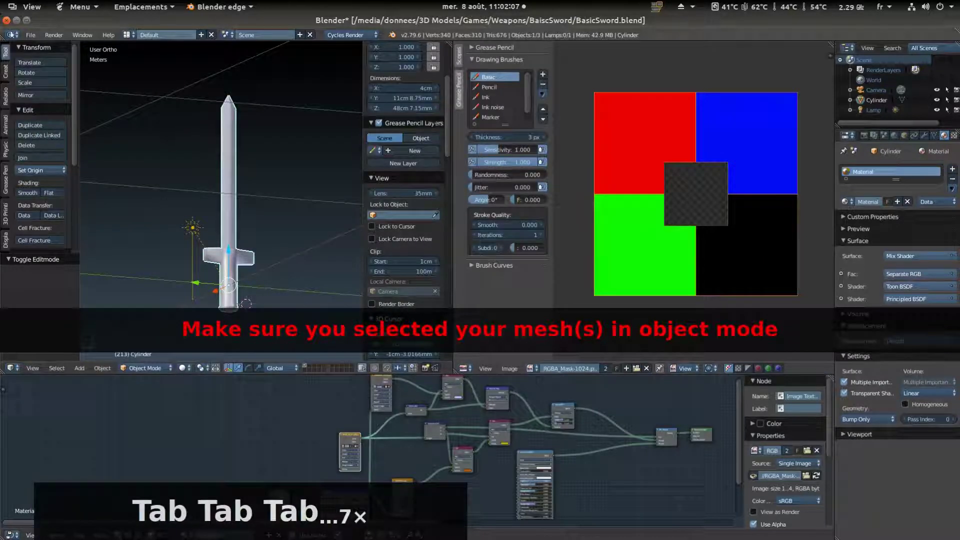
# Export only the selected sword over BasicSword.fbx as FBX 7.4 binary, with -Z Forward and Y Up
pyautogui.click(29, 35)
pyautogui.moveTo(55, 235)
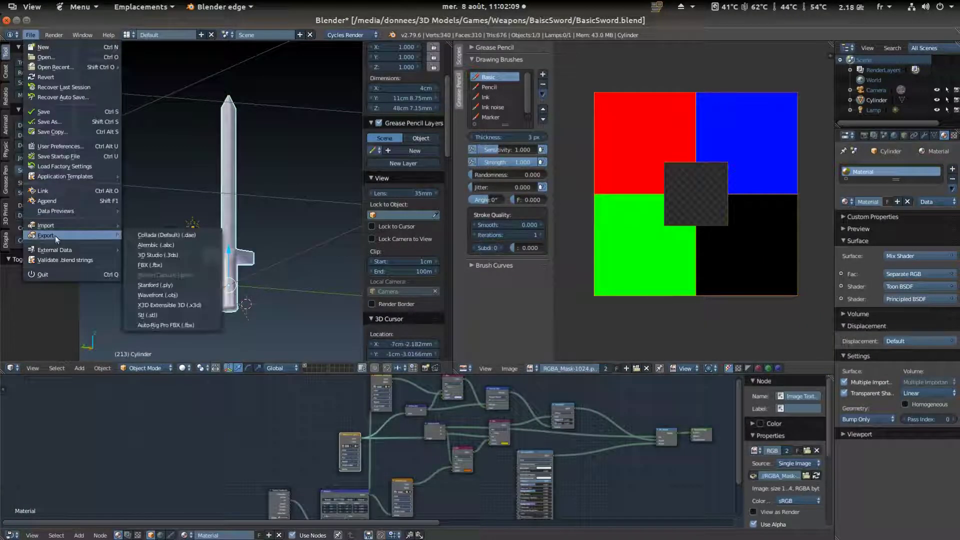
pyautogui.click(166, 267)
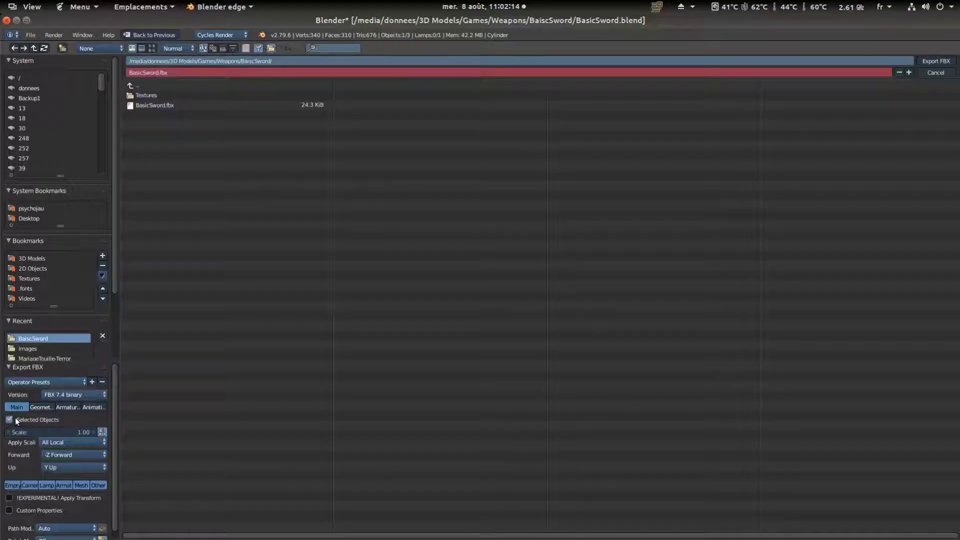
pyautogui.scroll(-1, 88, 421)
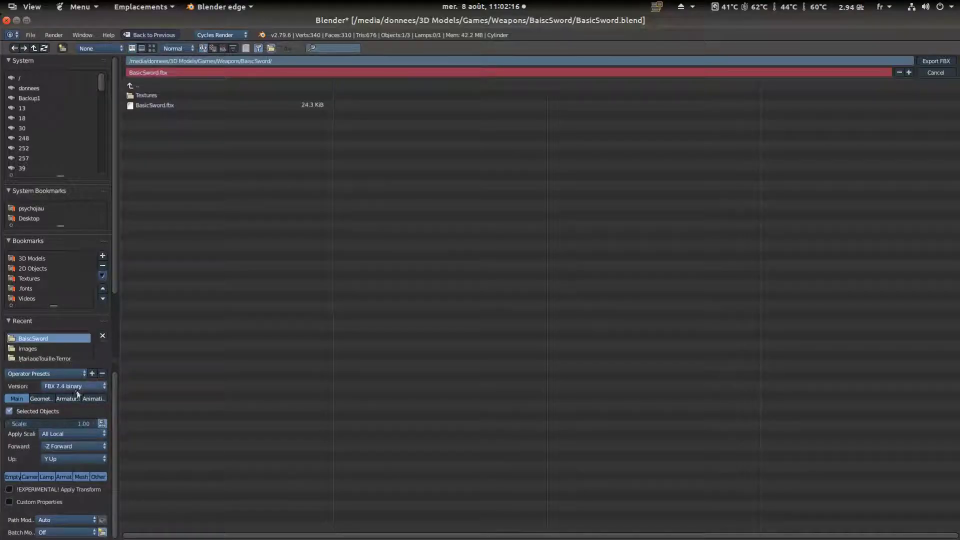
pyautogui.click(50, 447)
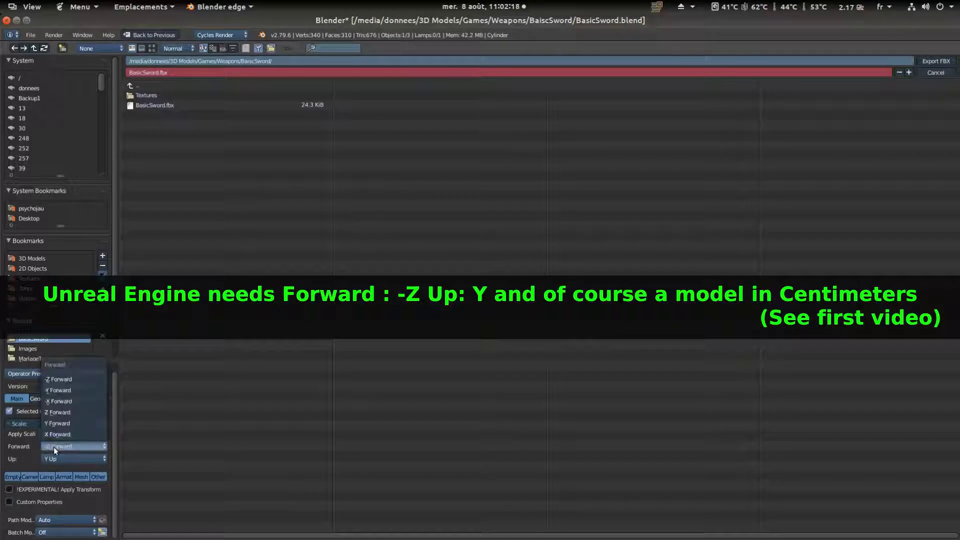
pyautogui.click(53, 448)
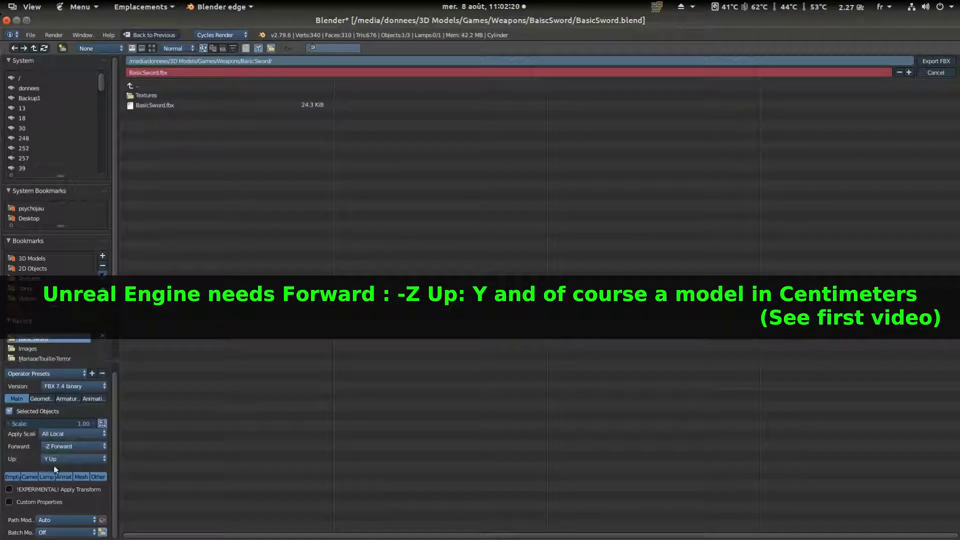
pyautogui.click(47, 373)
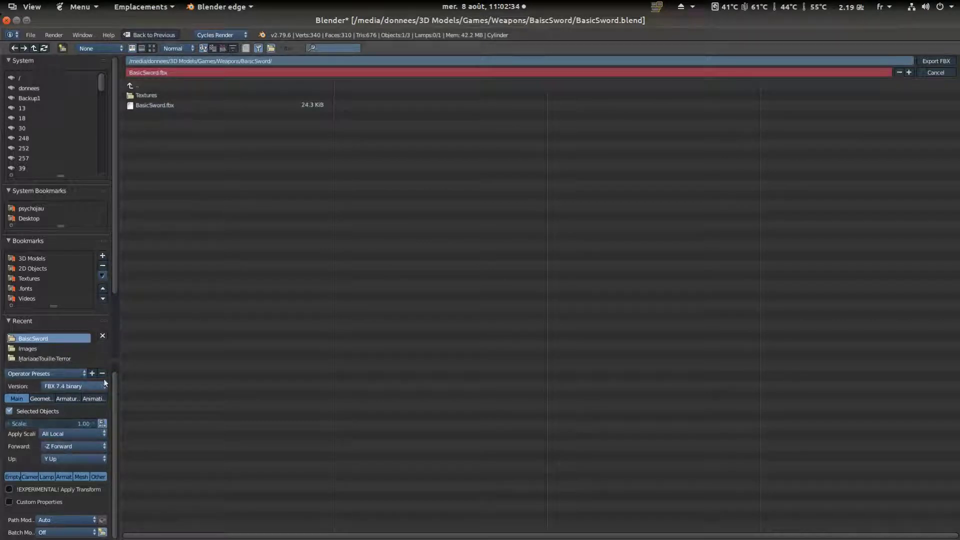
pyautogui.scroll(1, 12, 491)
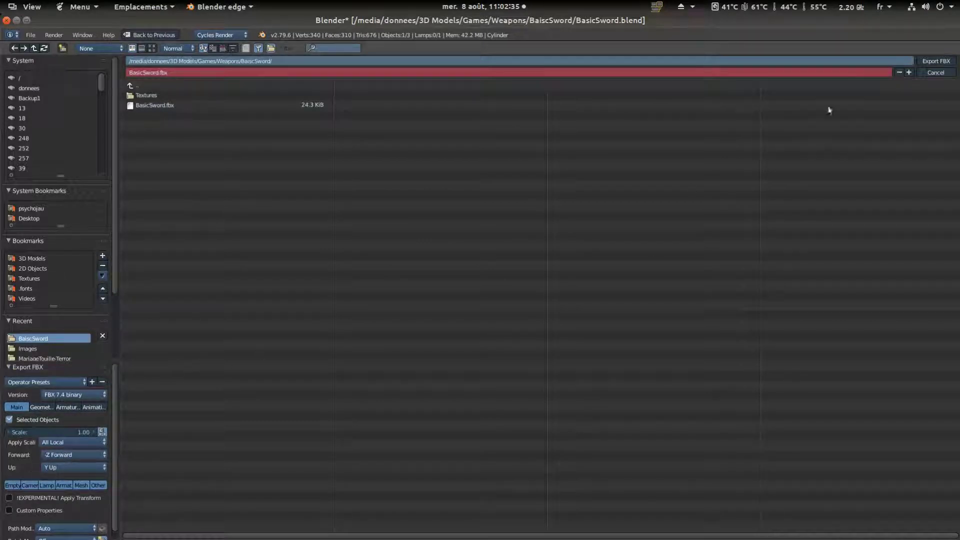
pyautogui.click(923, 59)
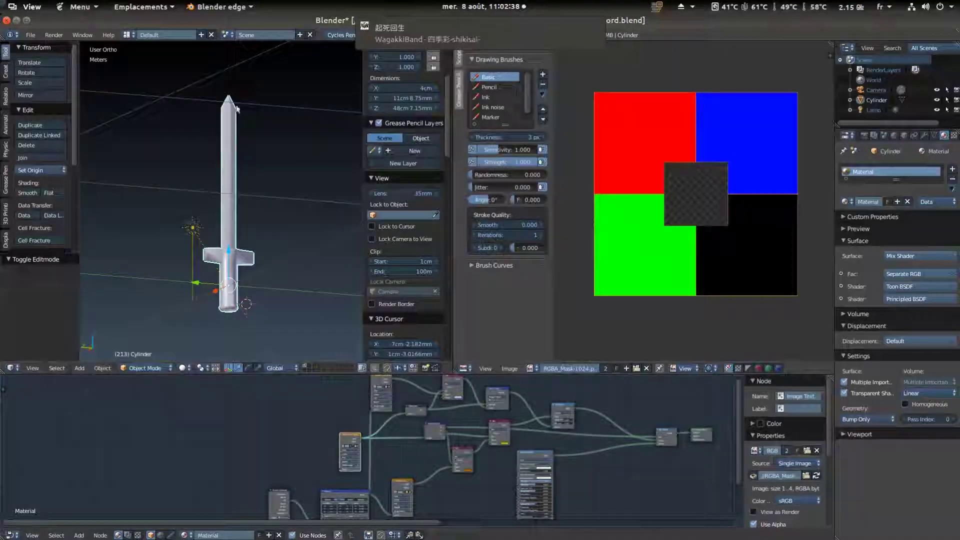
# Switch to the Unreal Editor window showing the empty BasicSword content folder
pyautogui.press('super')
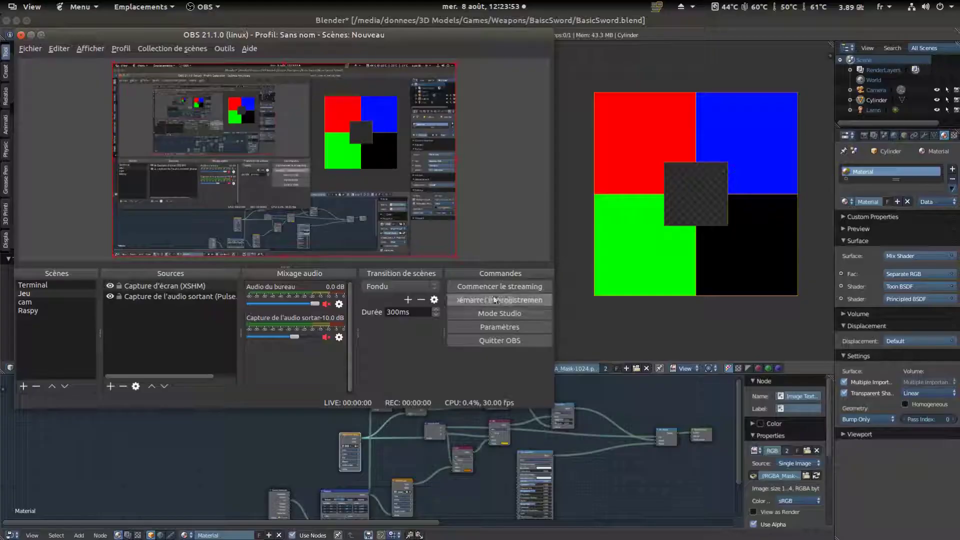
pyautogui.press('super')
pyautogui.hotkey('ctrl', 'alt', 'Down')
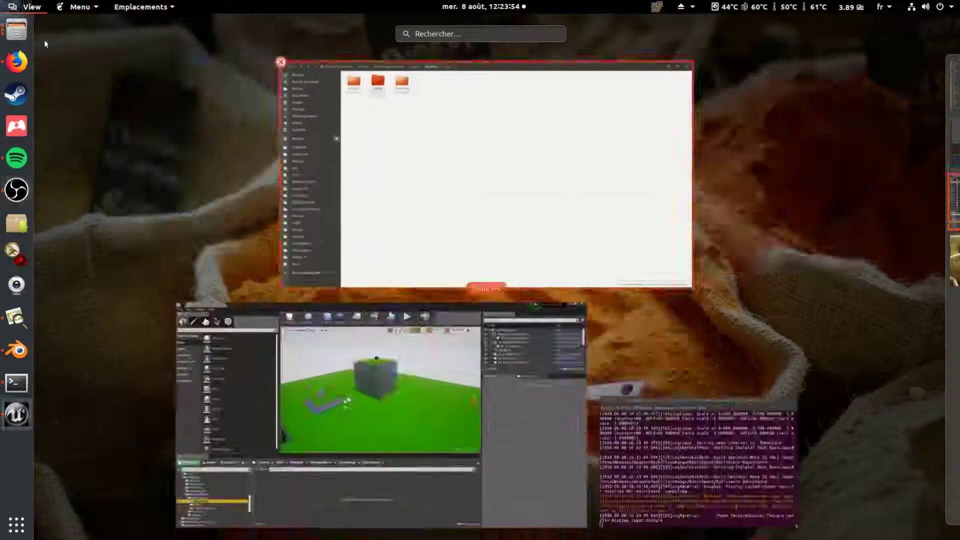
pyautogui.click(307, 443)
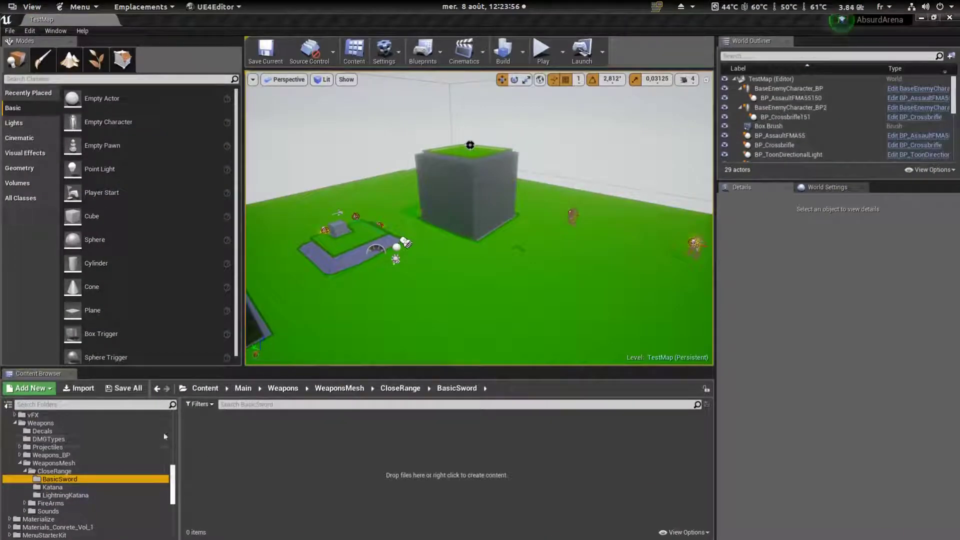
pyautogui.rightClick(256, 453)
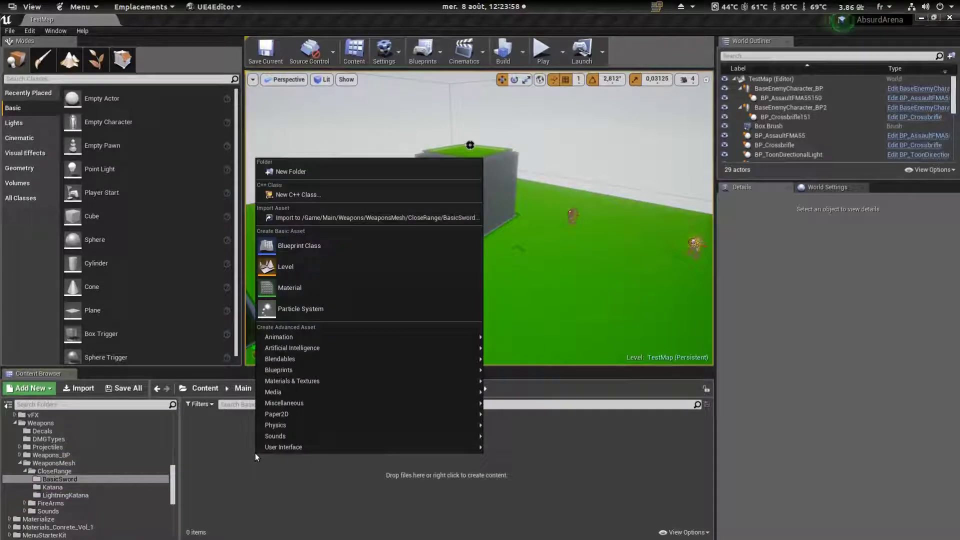
pyautogui.click(230, 461)
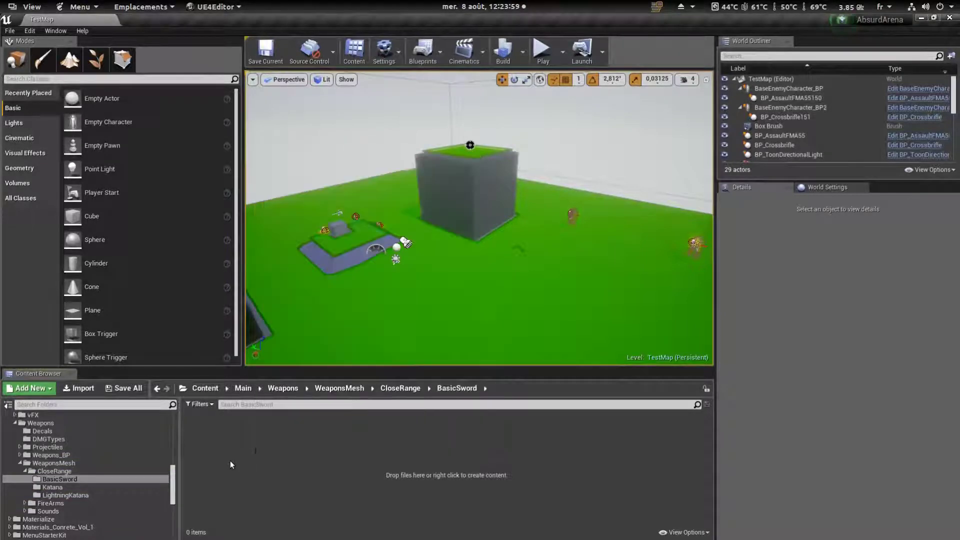
# Import the RGBA_Mask-1024.png texture from 3D Models/Games/Weapons/BaiscSword into the BasicSword content folder
pyautogui.click(89, 389)
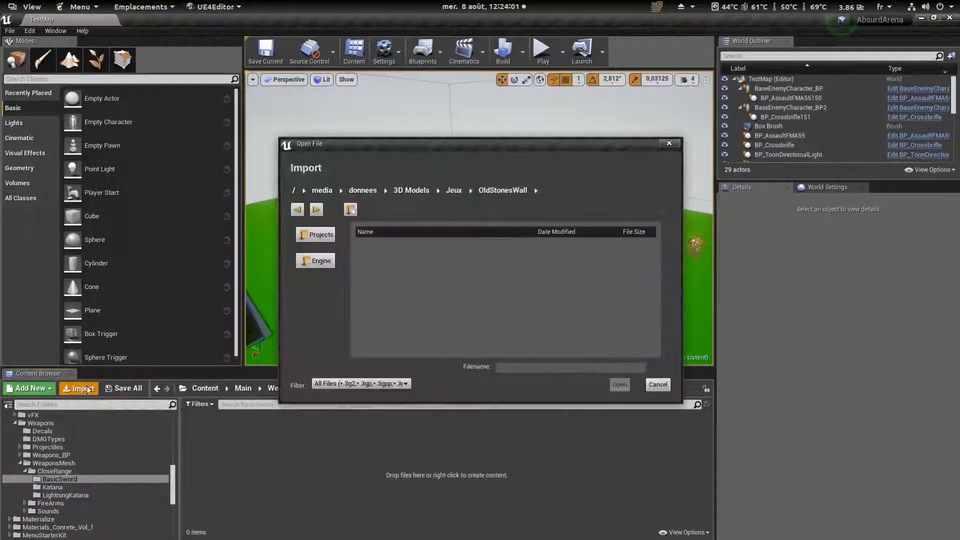
pyautogui.click(371, 192)
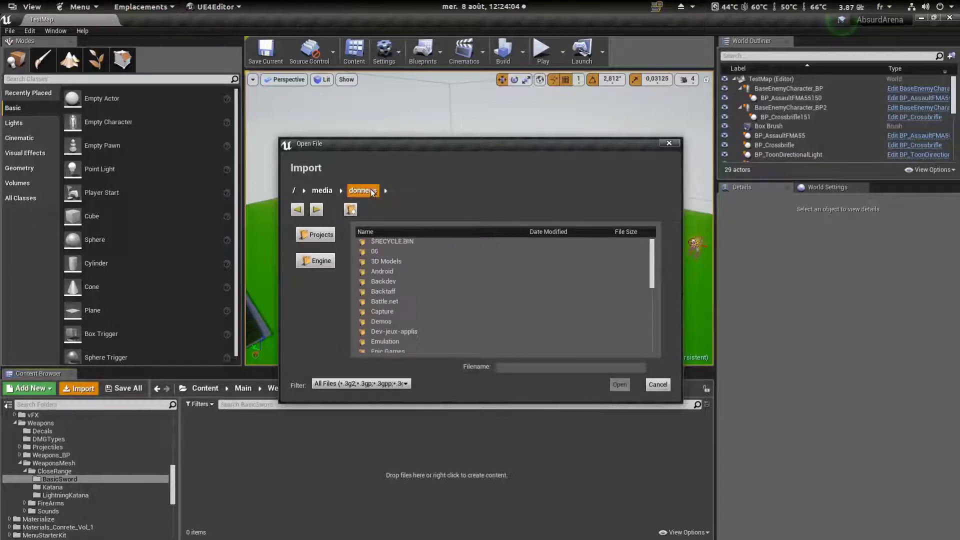
pyautogui.doubleClick(388, 259)
pyautogui.doubleClick(387, 263)
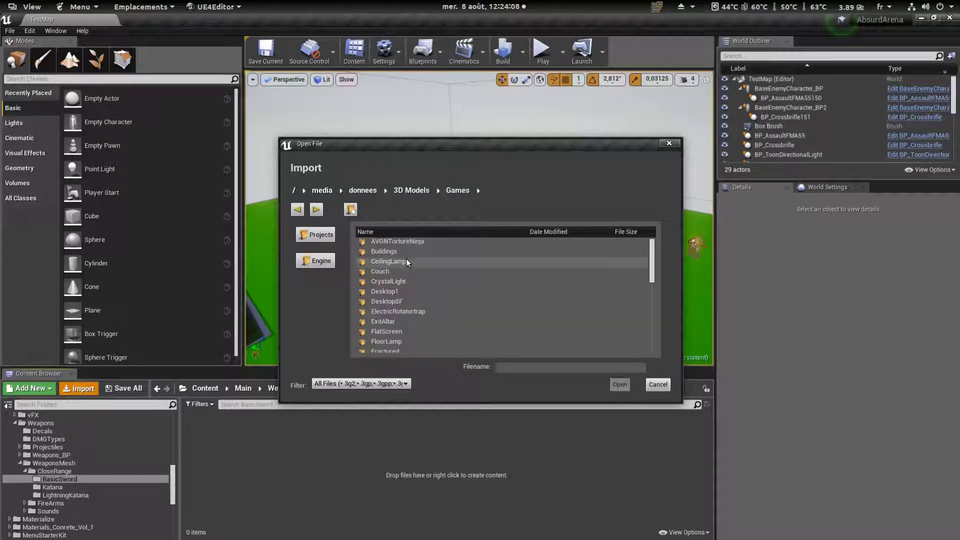
pyautogui.scroll(-4, 407, 260)
pyautogui.scroll(-6, 408, 265)
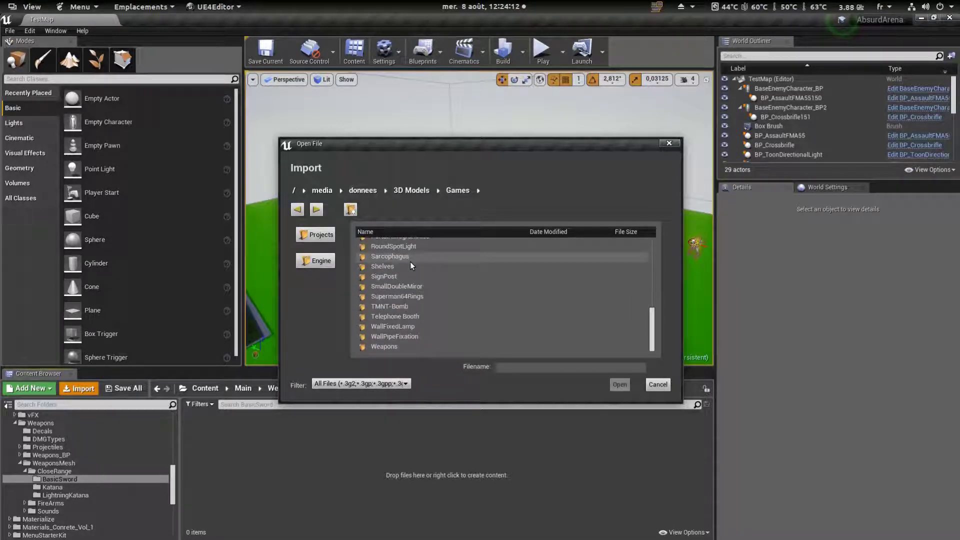
pyautogui.doubleClick(381, 345)
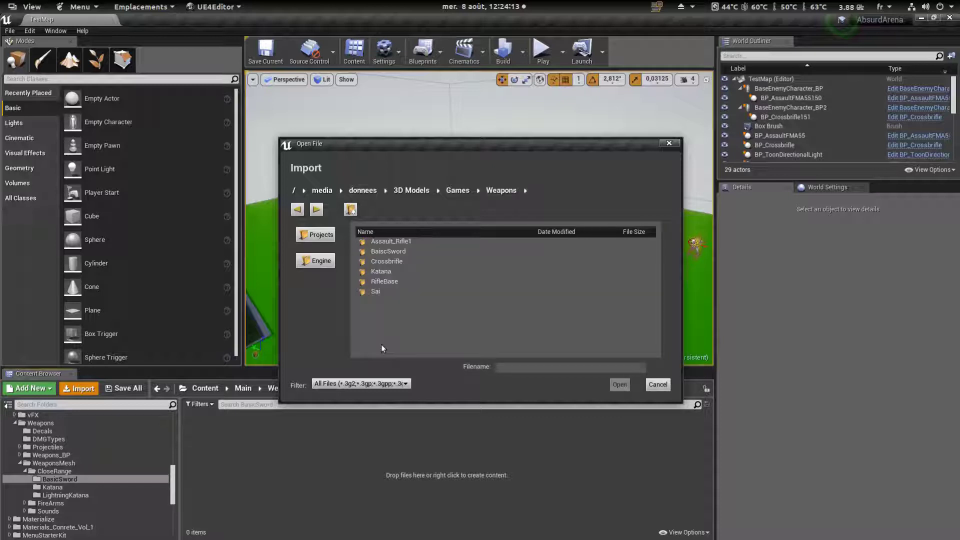
pyautogui.doubleClick(400, 250)
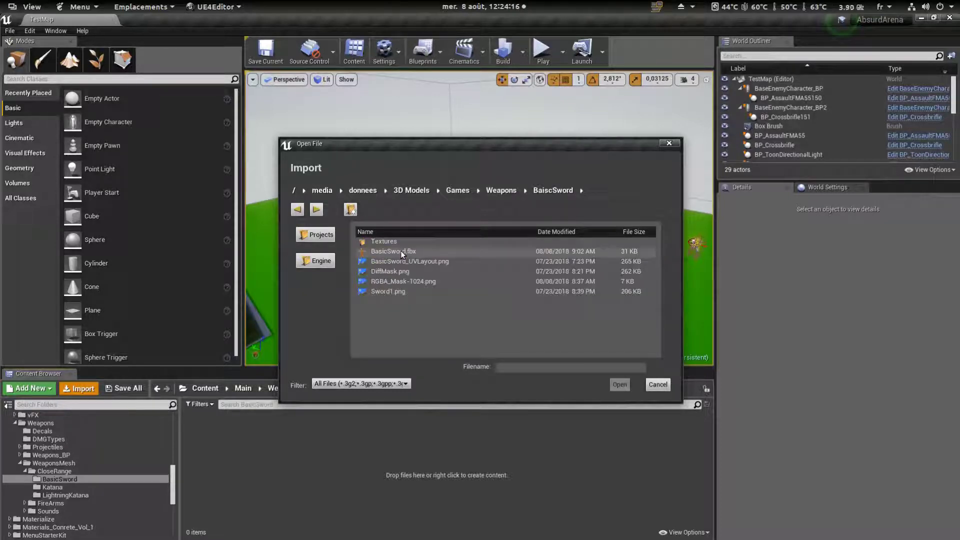
pyautogui.click(404, 283)
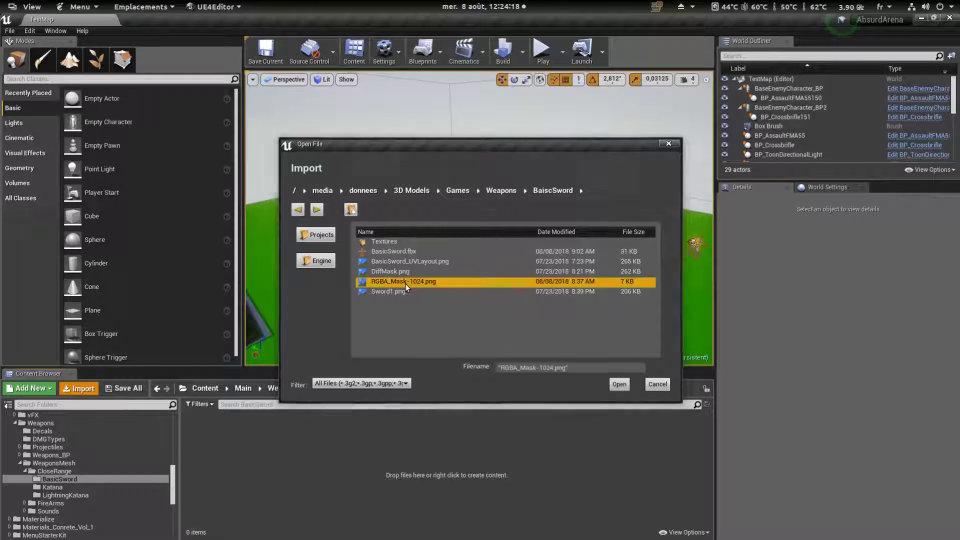
pyautogui.doubleClick(405, 283)
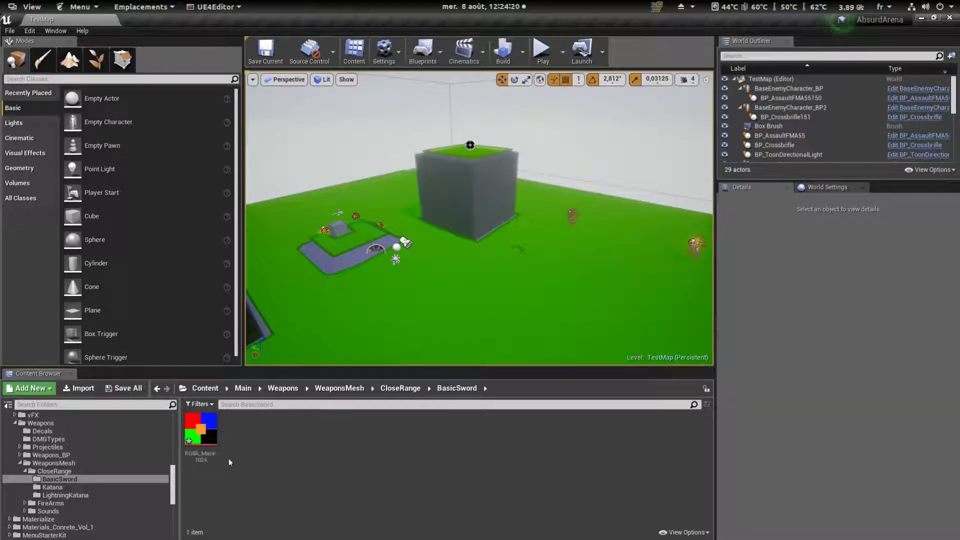
# Import BasicSword.fbx into the same content folder as a skeletal mesh with no existing skeleton assigned
pyautogui.click(83, 390)
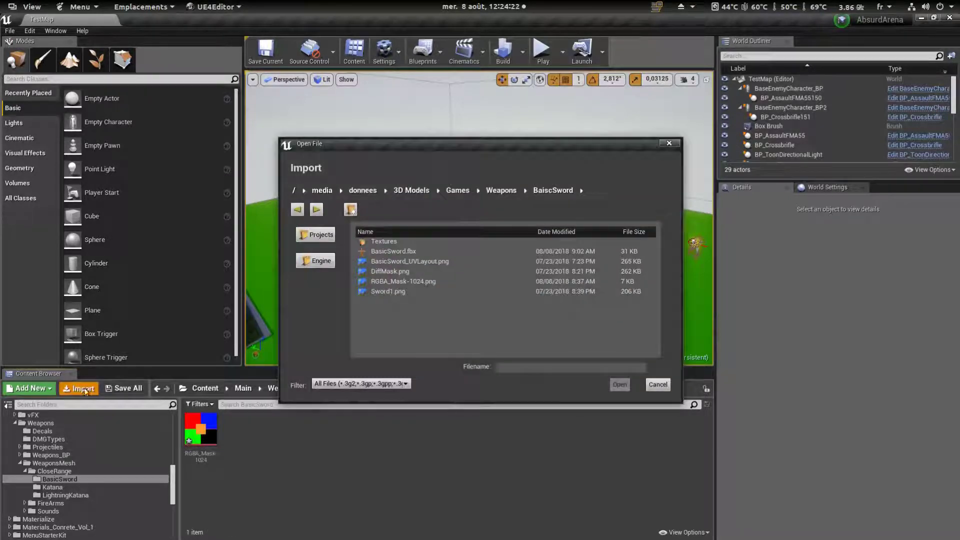
pyautogui.click(408, 252)
pyautogui.doubleClick(407, 252)
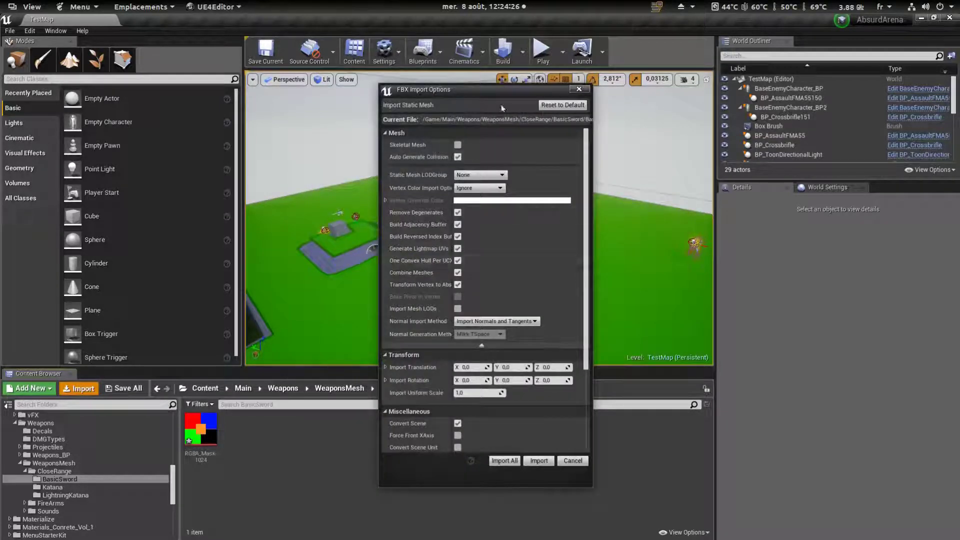
pyautogui.click(457, 145)
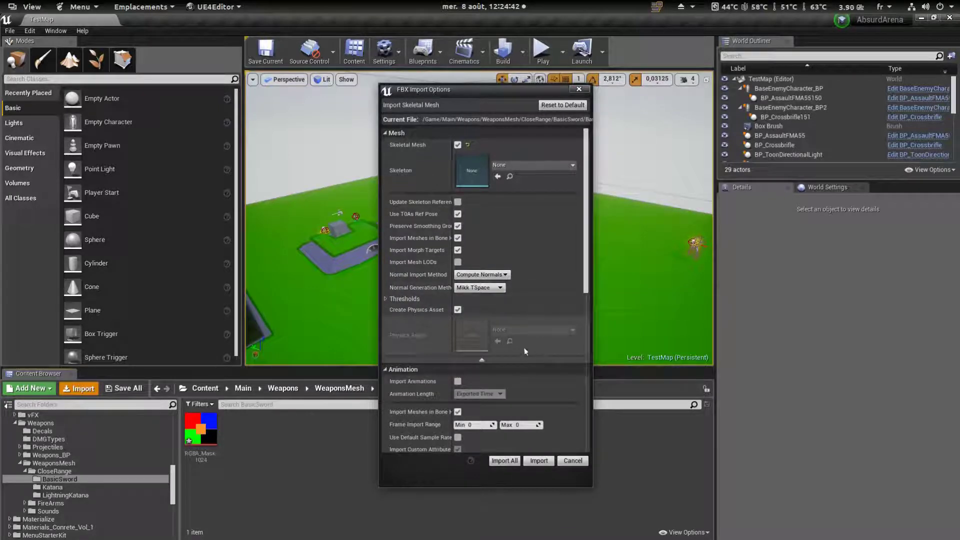
pyautogui.scroll(-10, 525, 348)
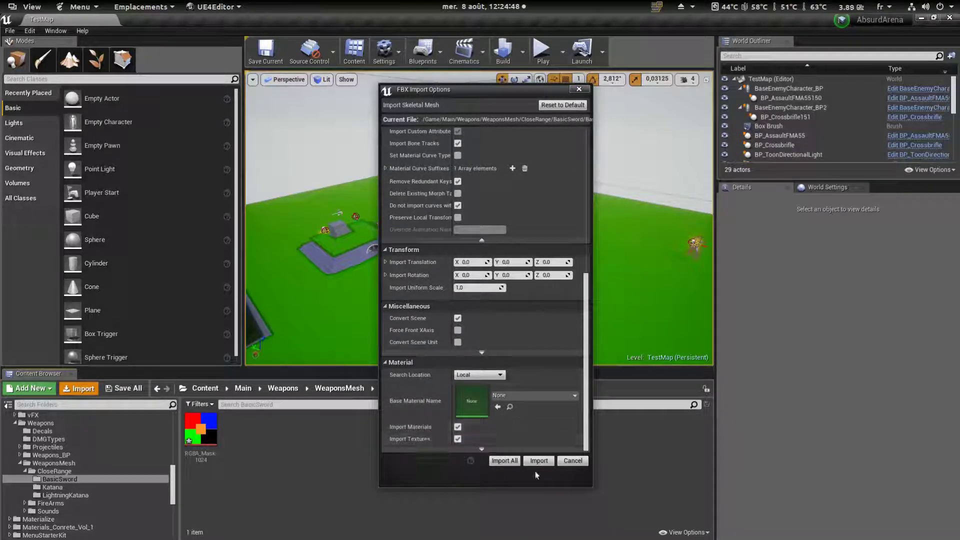
pyautogui.click(462, 439)
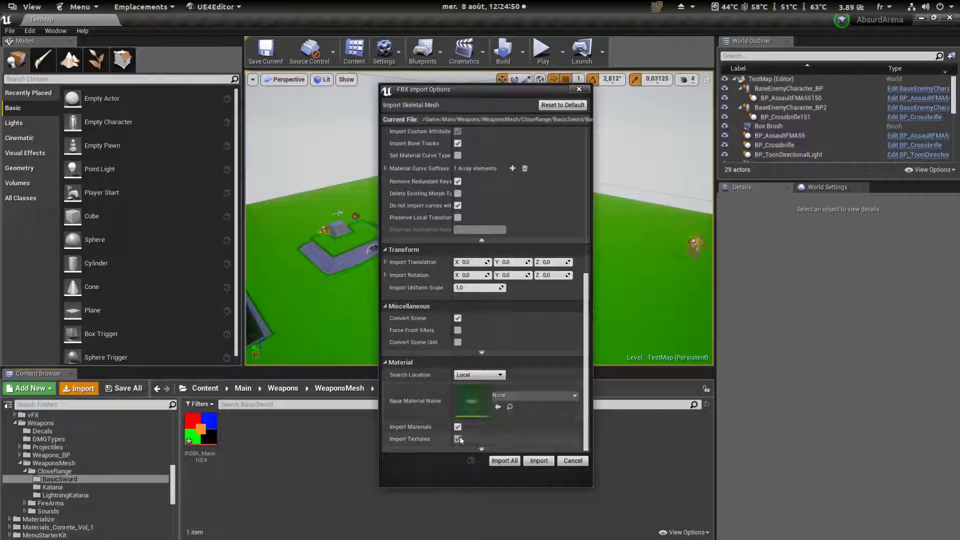
pyautogui.click(538, 463)
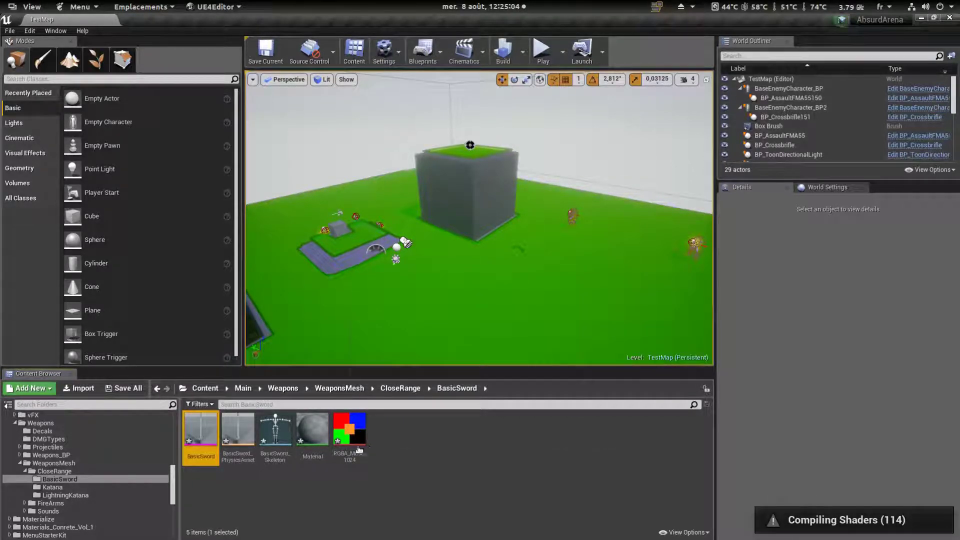
# Open the imported sword material for editing and preview it on the BasicSword mesh
pyautogui.doubleClick(311, 440)
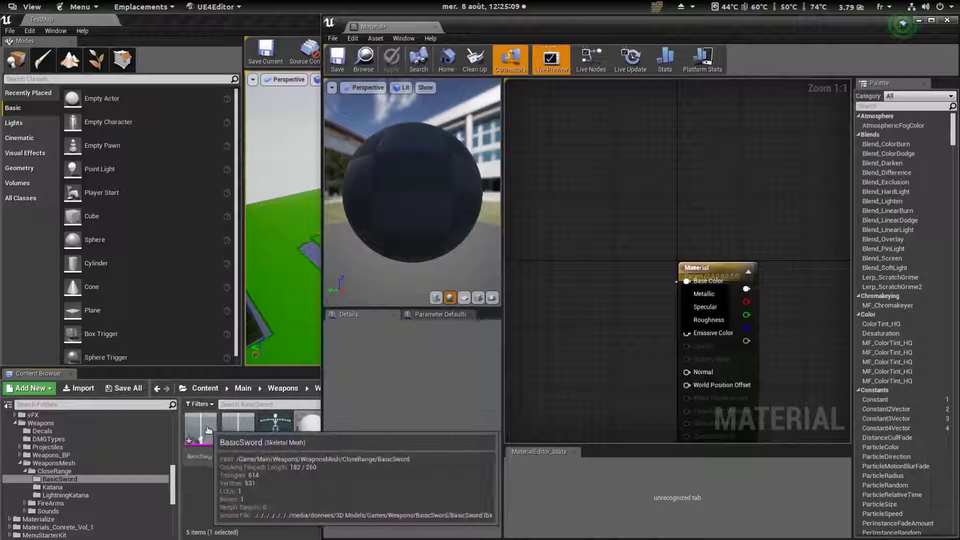
pyautogui.click(203, 432)
pyautogui.click(493, 298)
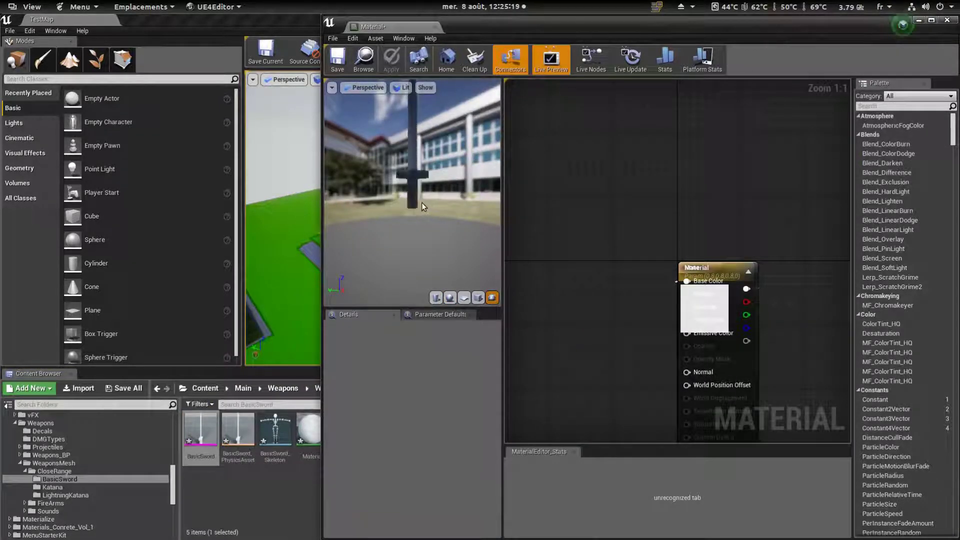
pyautogui.moveTo(440, 193); pyautogui.dragTo(448, 256, button='middle')
pyautogui.moveTo(436, 193); pyautogui.dragTo(715, 195)
# Add a Texture Sample of RGBA_Mask-1024 to the material graph and spread the nodes apart from the Material result node
pyautogui.moveTo(739, 387); pyautogui.dragTo(847, 308)
pyautogui.moveTo(658, 280); pyautogui.dragTo(529, 175)
pyautogui.click(294, 506)
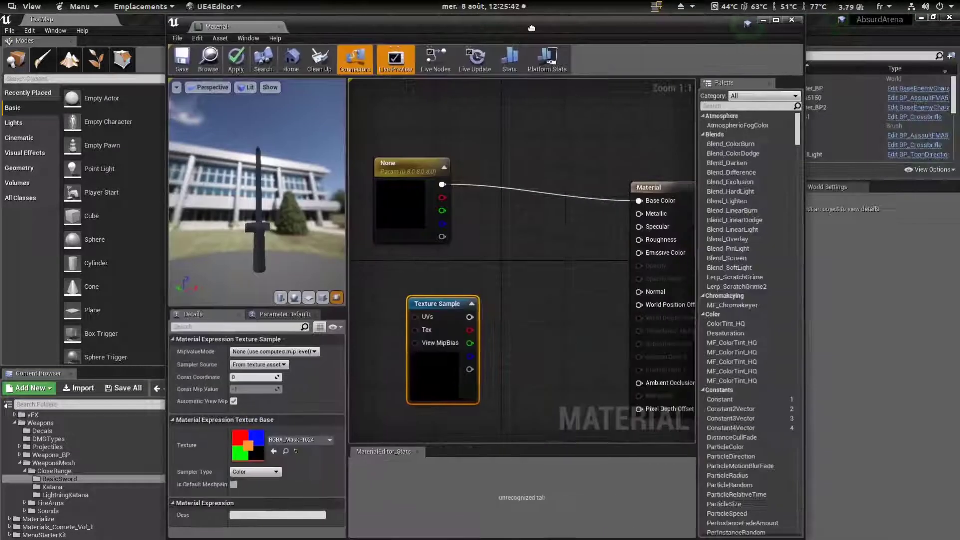
pyautogui.scroll(-2, 492, 300)
pyautogui.moveTo(480, 282); pyautogui.dragTo(416, 257)
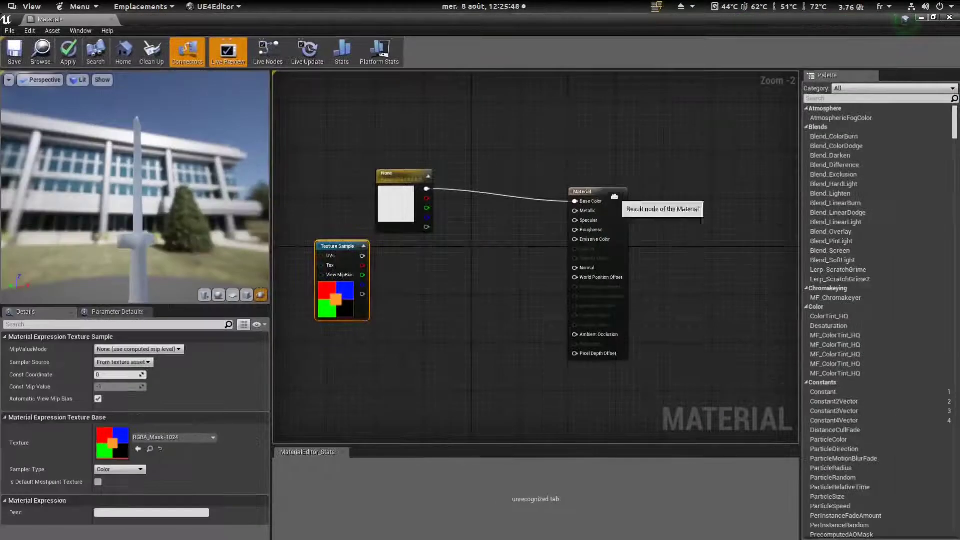
pyautogui.moveTo(614, 196); pyautogui.dragTo(706, 187)
pyautogui.moveTo(415, 276); pyautogui.dragTo(515, 270, button='right')
pyautogui.moveTo(450, 309); pyautogui.dragTo(395, 302)
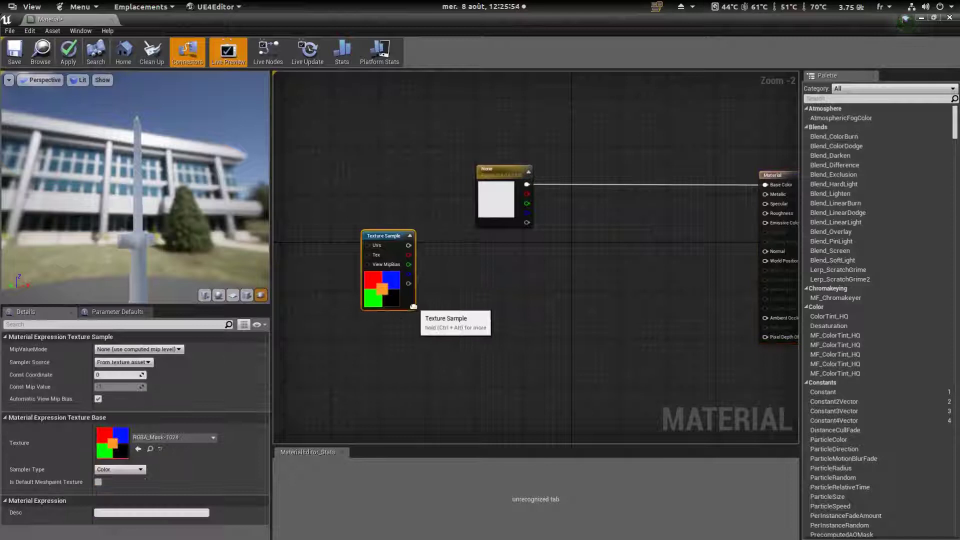
# Delete the unnamed vector parameter and feed Base Color from a new linear interpolate (Lerp) node instead
pyautogui.click(495, 196)
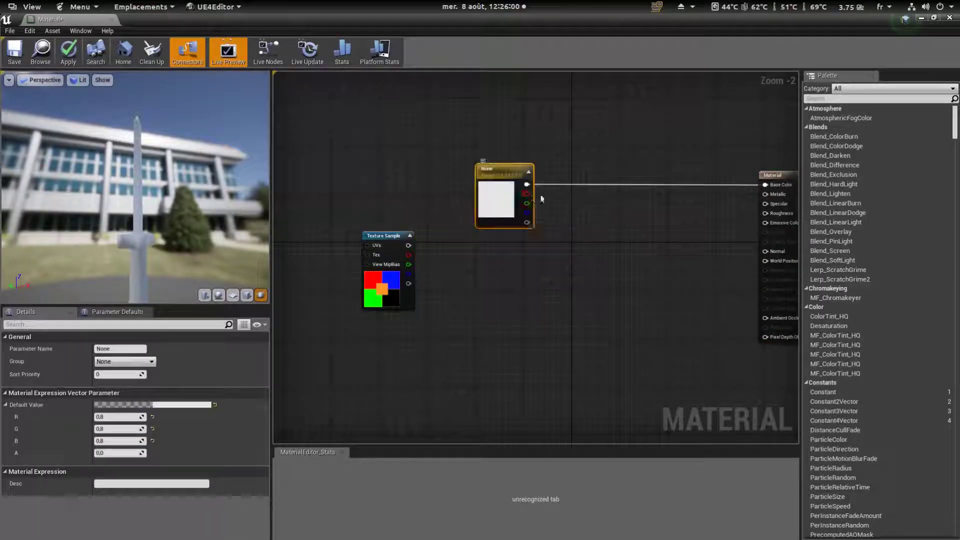
pyautogui.press('Delete')
pyautogui.moveTo(765, 184); pyautogui.dragTo(655, 168)
pyautogui.write('linea')
pyautogui.press('Return')
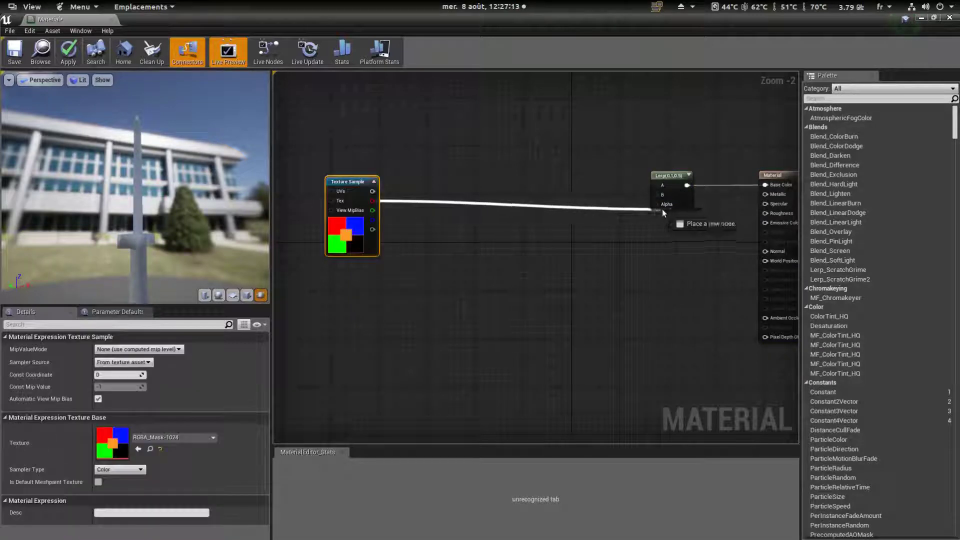
# Connect the mask texture's red channel to the Lerp's Alpha input and place the Texture Sample below the Lerp
pyautogui.moveTo(662, 209); pyautogui.dragTo(656, 204)
pyautogui.moveTo(361, 188); pyautogui.dragTo(557, 216)
pyautogui.moveTo(503, 176); pyautogui.dragTo(531, 210, button='right')
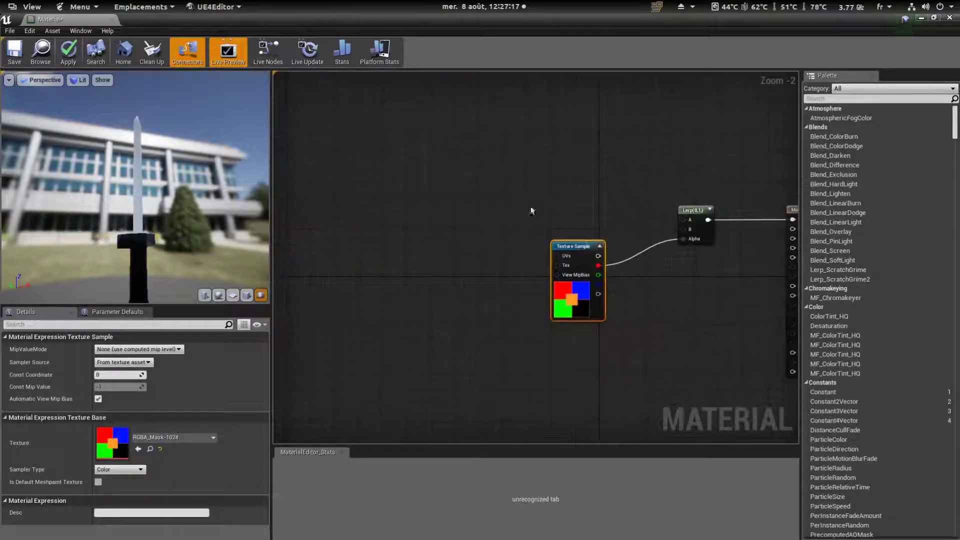
pyautogui.moveTo(586, 248); pyautogui.dragTo(568, 284)
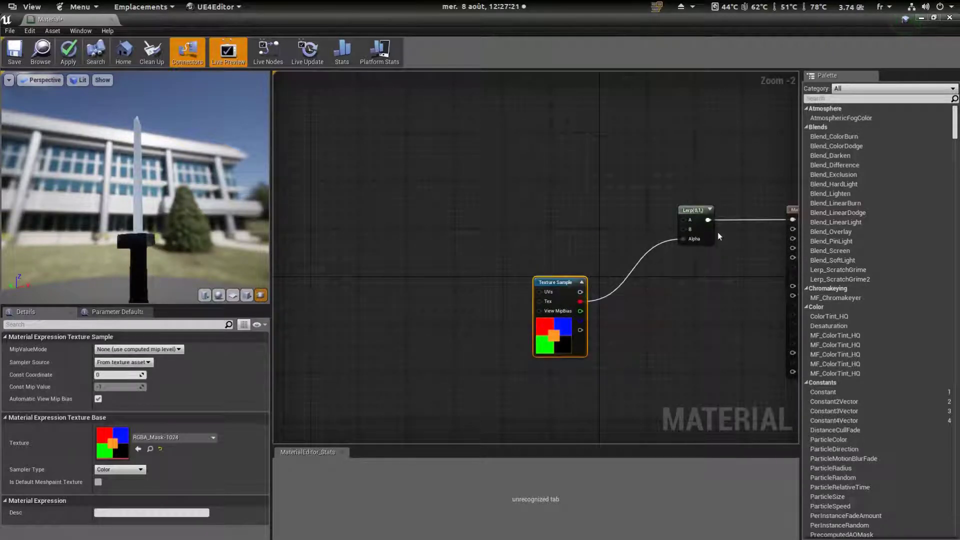
# Add a VectorParameter named Blade on the Lerp's B input and place it above the Texture Sample
pyautogui.moveTo(683, 229); pyautogui.dragTo(574, 236)
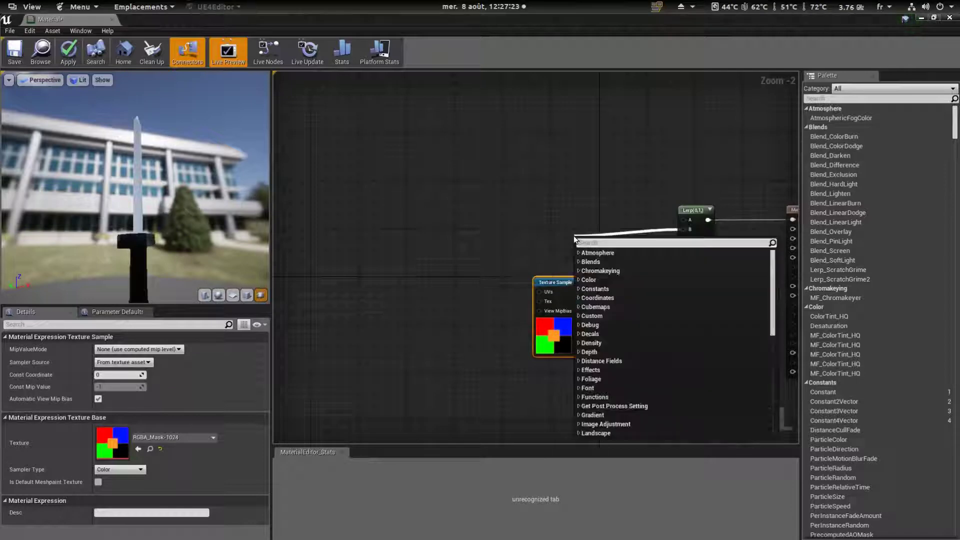
pyautogui.write('vector')
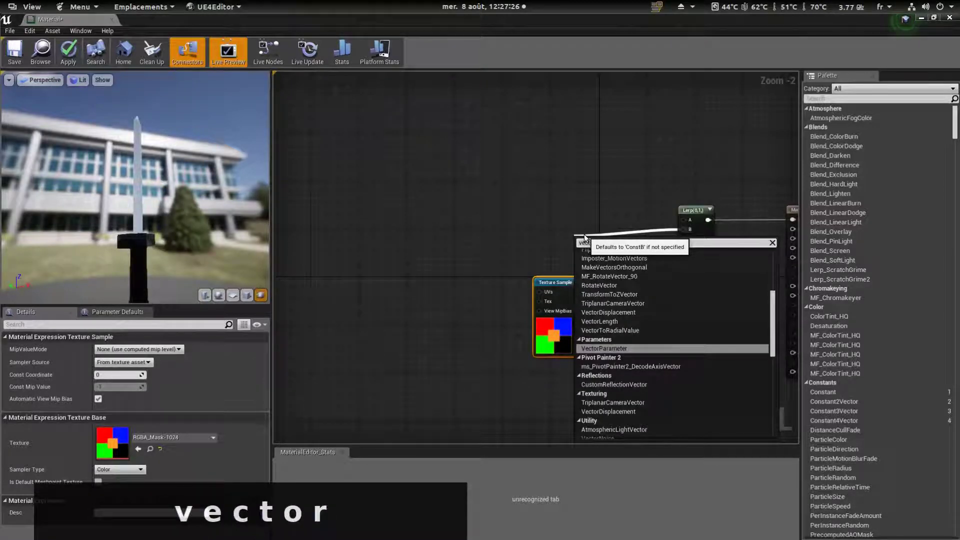
pyautogui.press('Return')
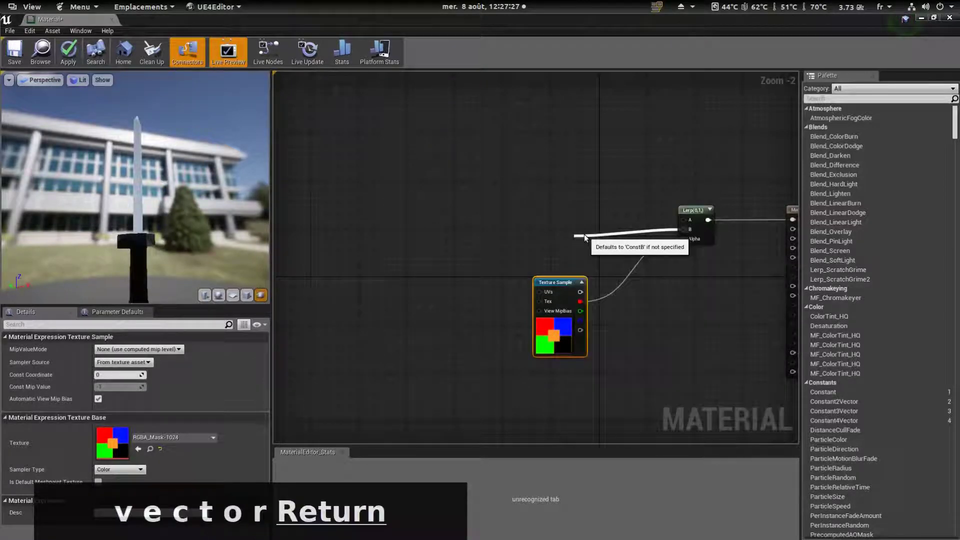
pyautogui.write('Re')
pyautogui.press('BackSpace')
pyautogui.press('BackSpace')
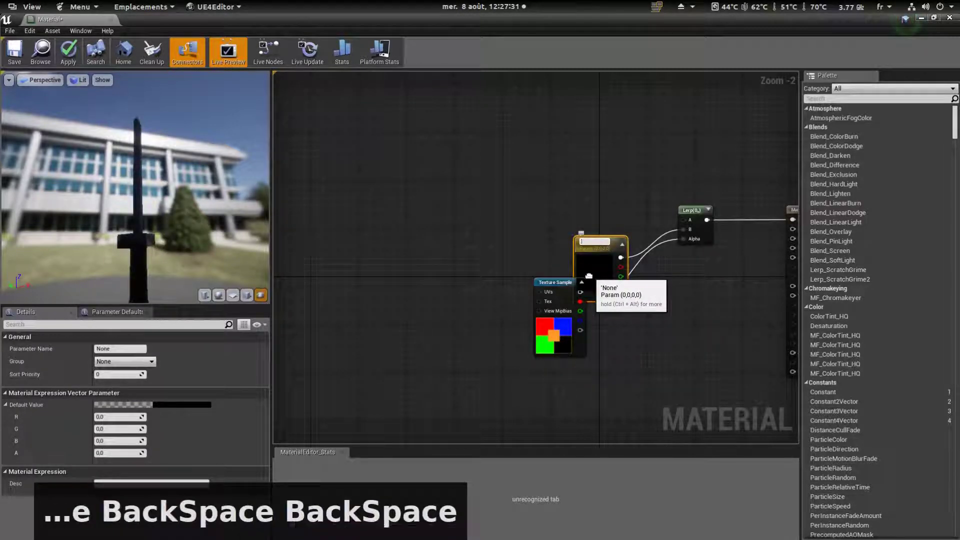
pyautogui.write('Blade')
pyautogui.press('Return')
pyautogui.moveTo(596, 250); pyautogui.dragTo(545, 218)
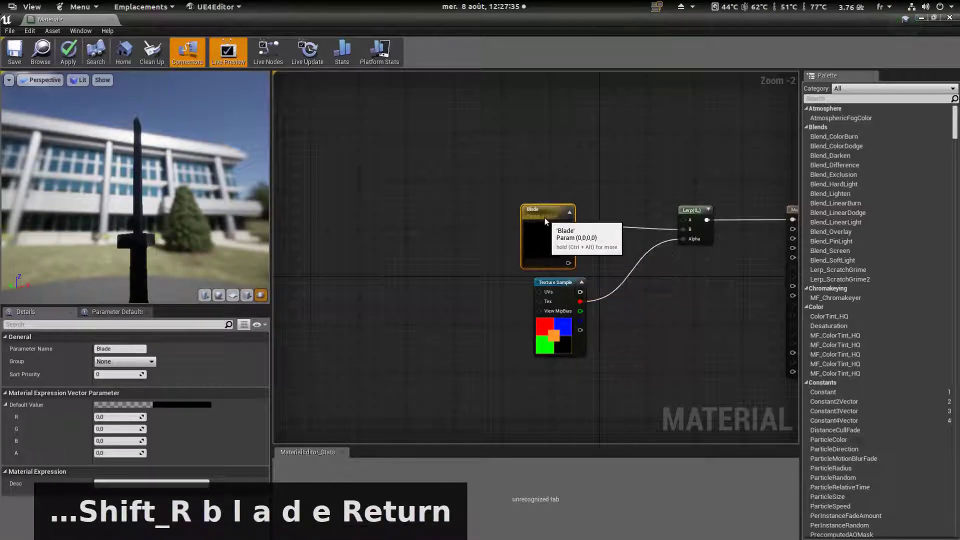
# Set the Blade parameter's colour to grey with R, G and B at 0.270833 and check it on the sword preview
pyautogui.doubleClick(547, 250)
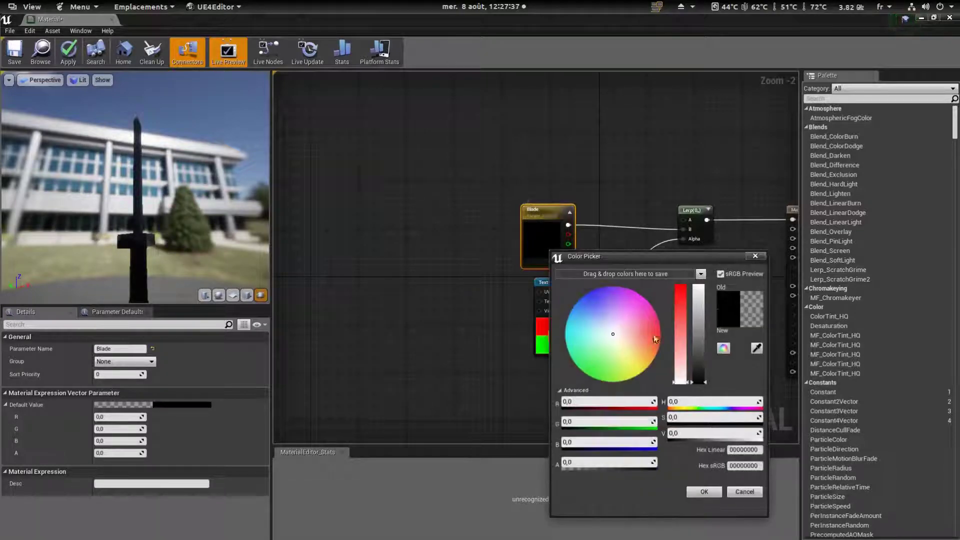
pyautogui.moveTo(704, 364); pyautogui.dragTo(695, 356)
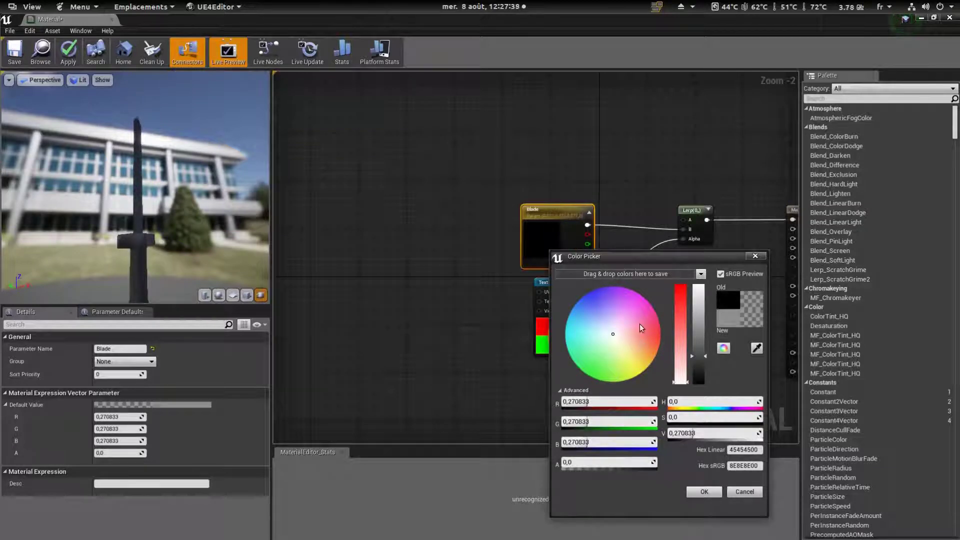
pyautogui.click(705, 492)
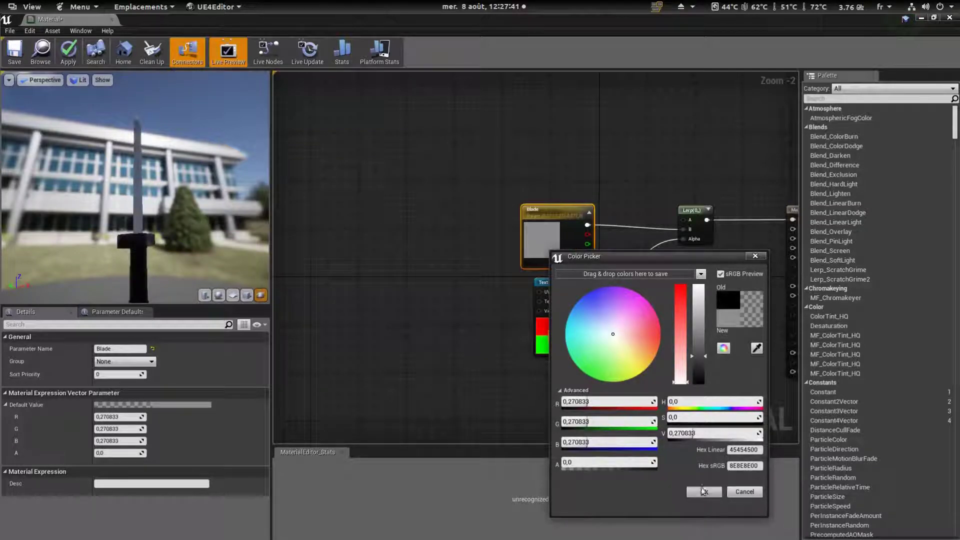
pyautogui.moveTo(138, 225); pyautogui.dragTo(240, 225)
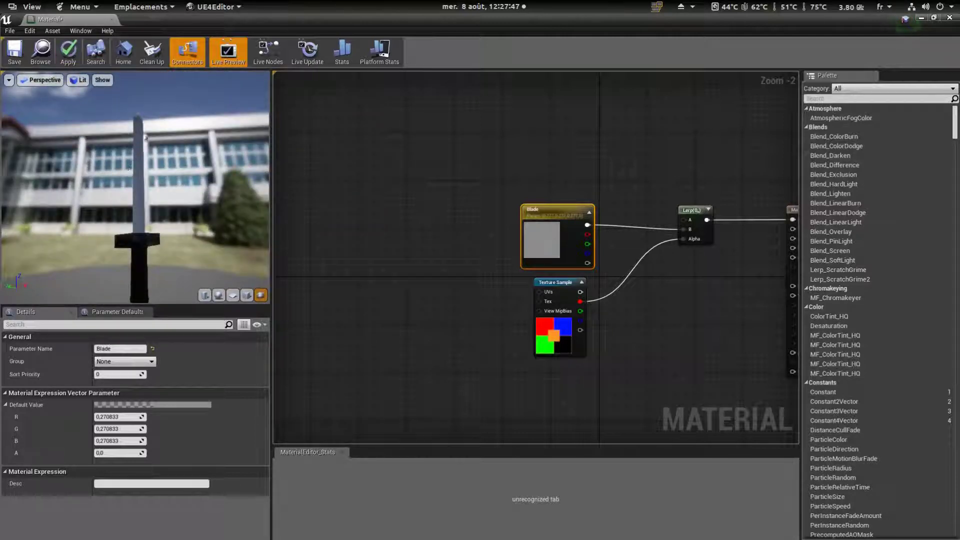
# Move the Texture Sample and Blade nodes away from the Lerp and add a second Lerp node in the freed space
pyautogui.moveTo(553, 291); pyautogui.dragTo(451, 321)
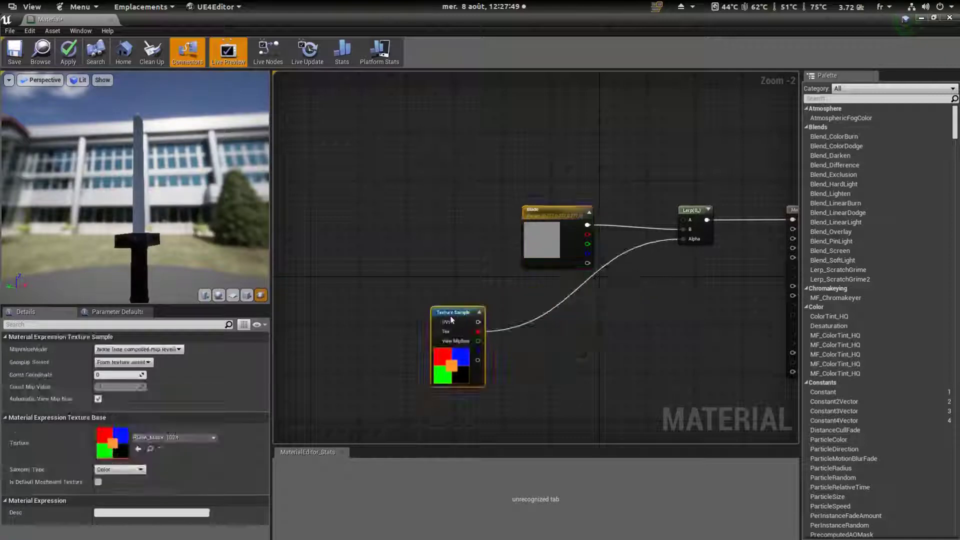
pyautogui.moveTo(548, 215); pyautogui.dragTo(446, 226)
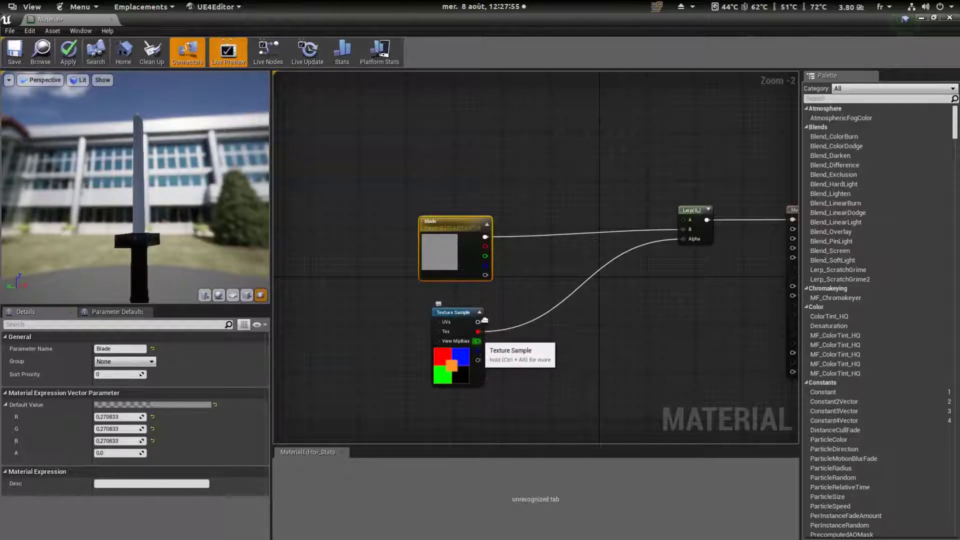
pyautogui.press('l')
pyautogui.click(587, 173)
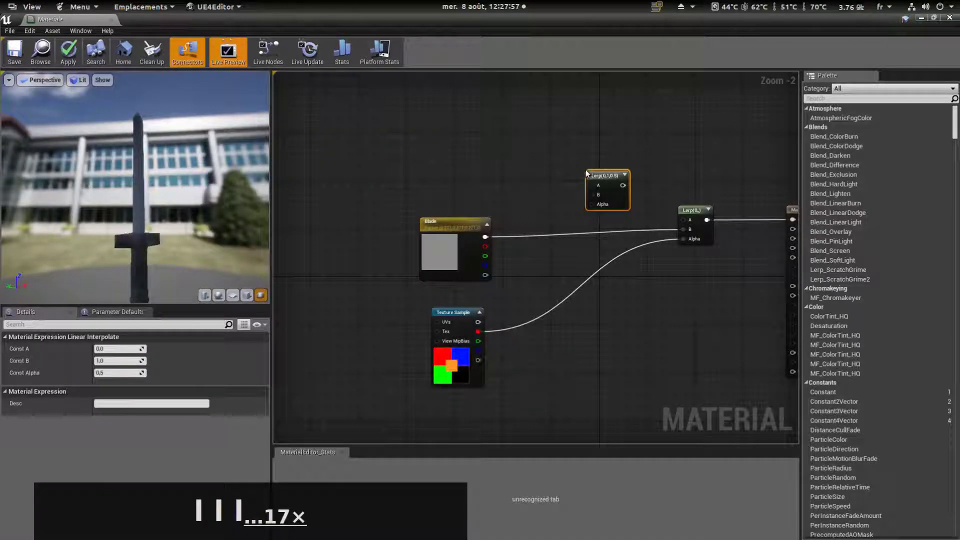
# Connect the new Lerp's output to the first Lerp's A input and the mask texture's green channel to its Alpha
pyautogui.moveTo(623, 185); pyautogui.dragTo(683, 220)
pyautogui.moveTo(592, 190); pyautogui.dragTo(623, 176)
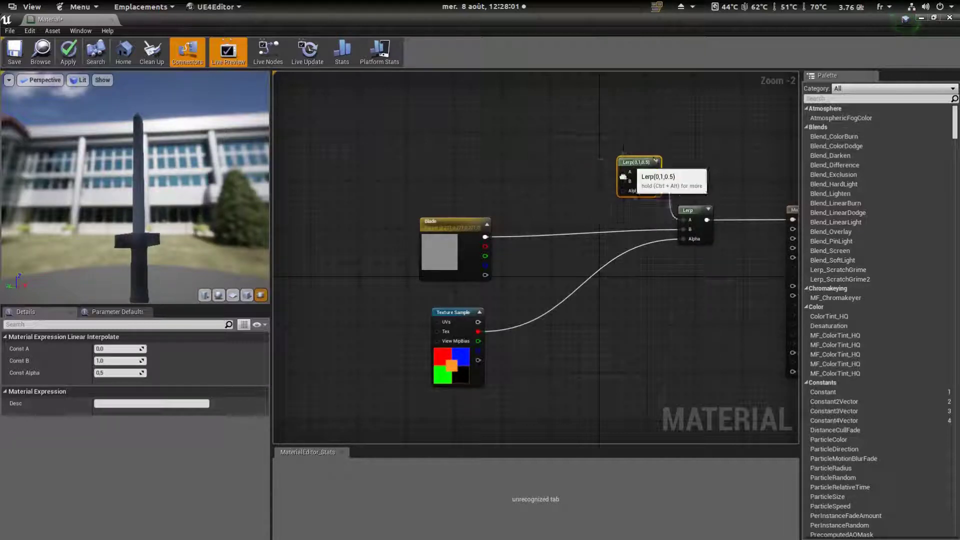
pyautogui.moveTo(481, 342); pyautogui.dragTo(638, 270)
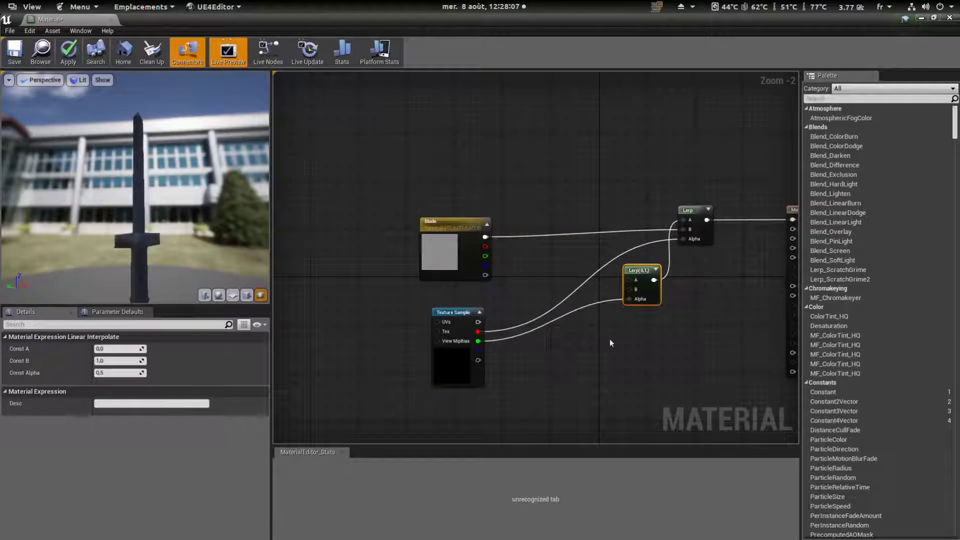
# Move the Blade, Texture Sample and both Lerp nodes together farther away from the material output node
pyautogui.moveTo(433, 320); pyautogui.dragTo(410, 308)
pyautogui.moveTo(388, 139); pyautogui.dragTo(709, 374)
pyautogui.moveTo(698, 214); pyautogui.dragTo(517, 115)
pyautogui.scroll(-3, 524, 210)
pyautogui.moveTo(367, 225); pyautogui.dragTo(553, 342, button='right')
pyautogui.scroll(4, 553, 342)
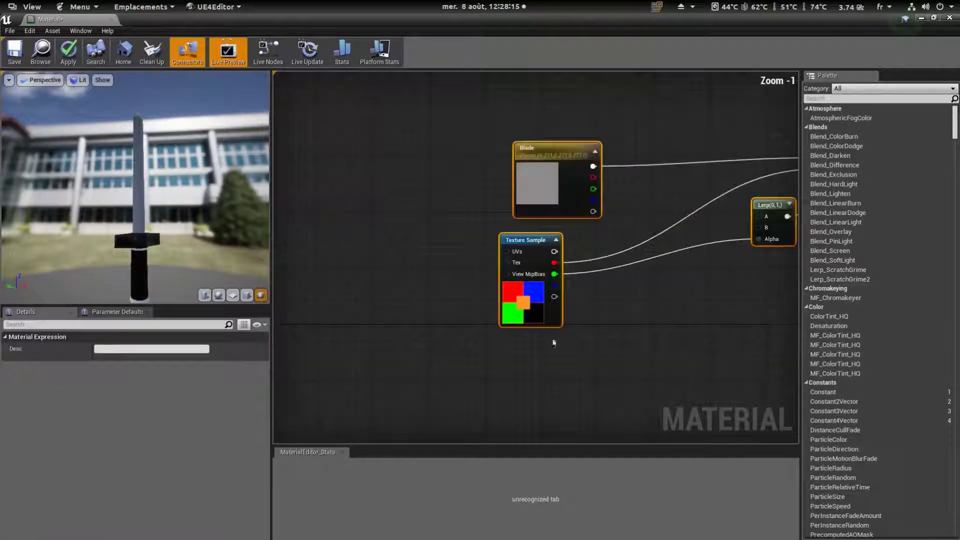
# Add a VectorParameter named Guard and place it below the Texture Sample
pyautogui.scroll(-1, 553, 342)
pyautogui.moveTo(783, 267); pyautogui.dragTo(710, 274, button='right')
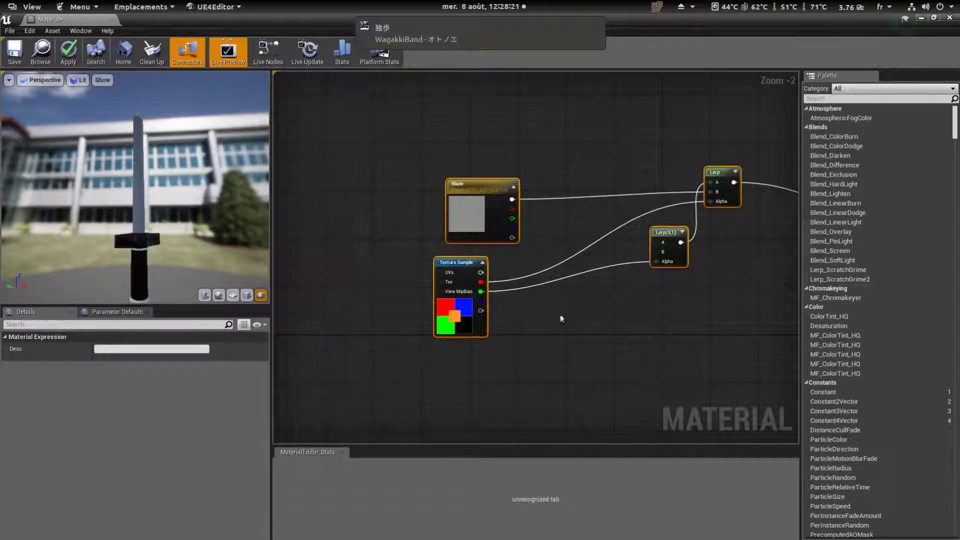
pyautogui.click(563, 318)
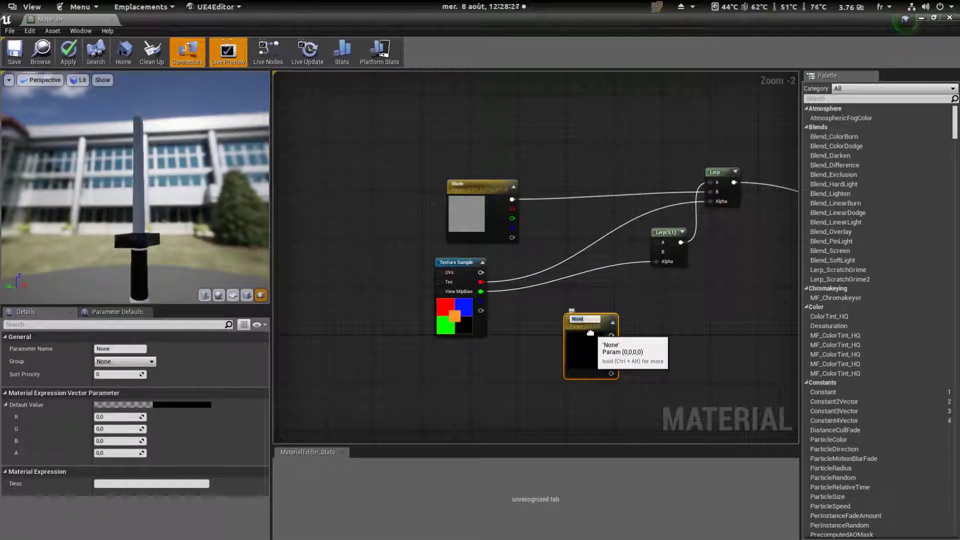
pyautogui.write('Guard')
pyautogui.press('Return')
pyautogui.press('super')
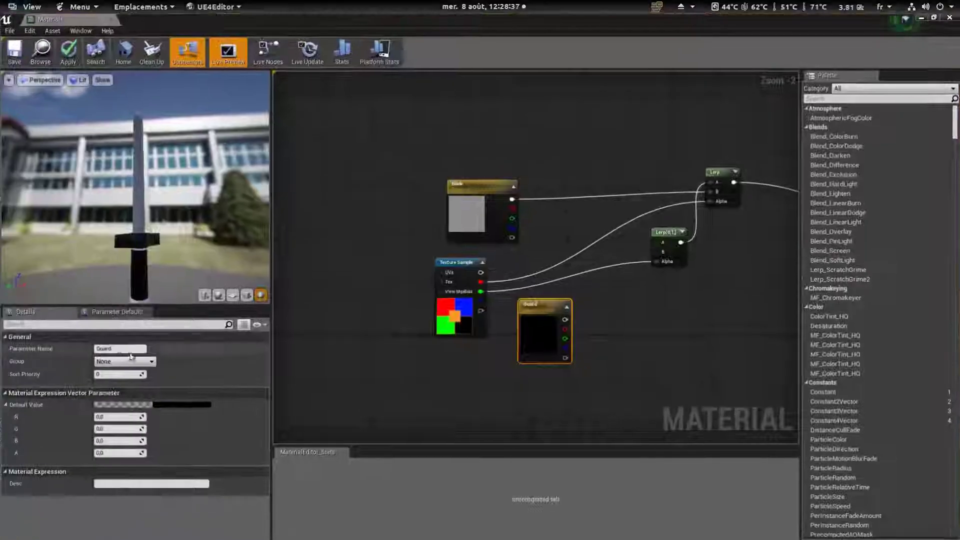
pyautogui.moveTo(524, 312); pyautogui.dragTo(474, 388)
# Duplicate the Guard parameter, name the copy Handle and connect it to the second Lerp's B input
pyautogui.hotkey('ctrl', 'w')
pyautogui.click(130, 349)
pyautogui.write('Handle')
pyautogui.press('Return')
pyautogui.moveTo(587, 375); pyautogui.dragTo(657, 251)
# Set the Handle parameter's colour to a dark olive with R 0.070706, G 0.072917 and B 0.039966, and check it on the sword preview
pyautogui.doubleClick(572, 353)
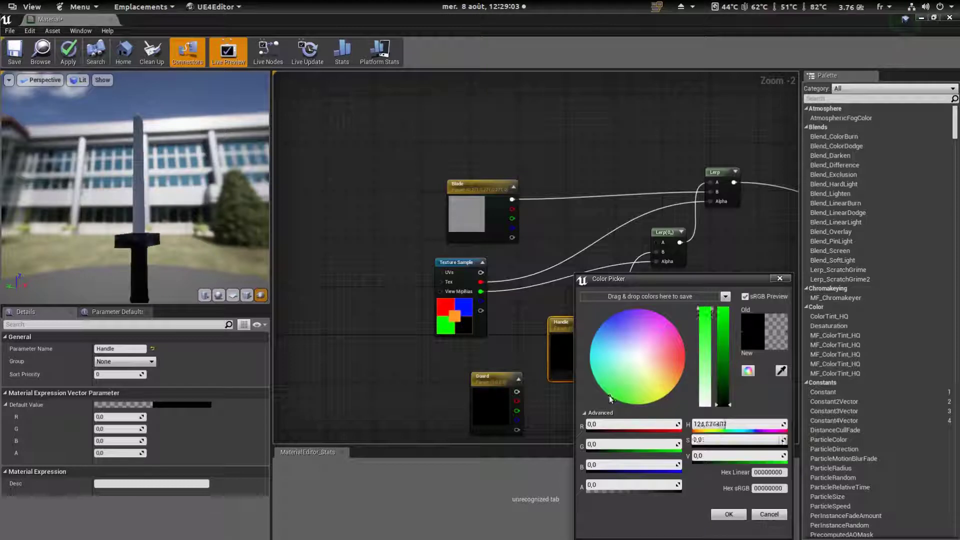
pyautogui.moveTo(624, 390); pyautogui.dragTo(655, 393)
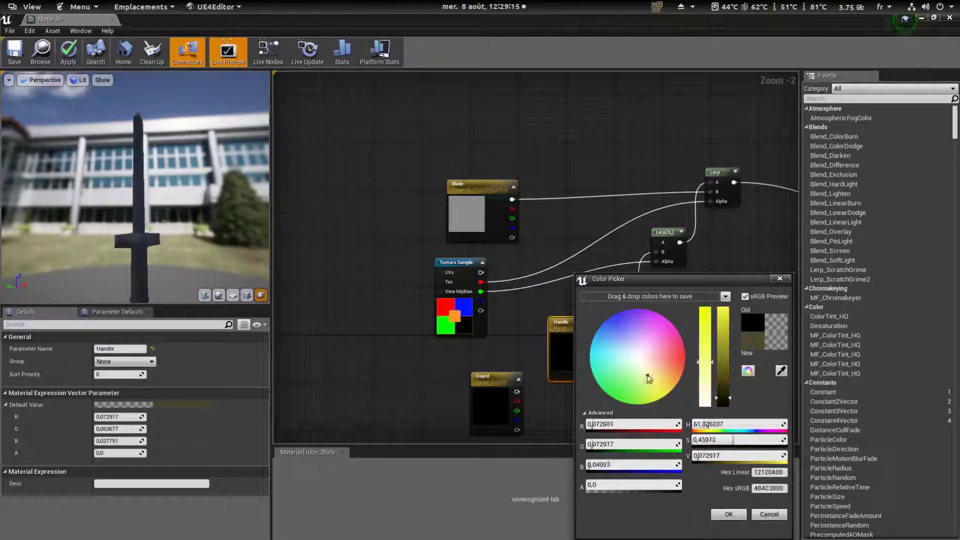
pyautogui.click(730, 514)
pyautogui.moveTo(178, 271); pyautogui.dragTo(241, 215)
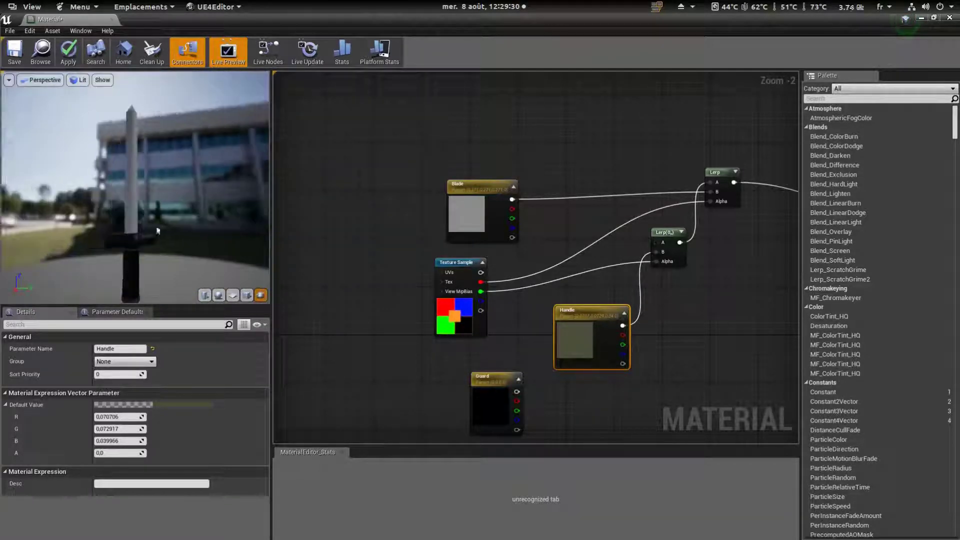
# Duplicate the second Lerp, connect the copy's output to the second Lerp's A input and place the copy below it
pyautogui.moveTo(585, 311); pyautogui.dragTo(544, 299)
pyautogui.click(668, 233)
pyautogui.hotkey('ctrl', 'w')
pyautogui.moveTo(633, 374); pyautogui.dragTo(626, 296)
pyautogui.moveTo(640, 305); pyautogui.dragTo(574, 389)
# Space out the graph by moving the Texture Sample away from the parameters and spreading Blade, Handle and Guard vertically
pyautogui.moveTo(636, 356); pyautogui.dragTo(740, 292, button='right')
pyautogui.moveTo(579, 203); pyautogui.dragTo(362, 207)
pyautogui.scroll(-2, 492, 281)
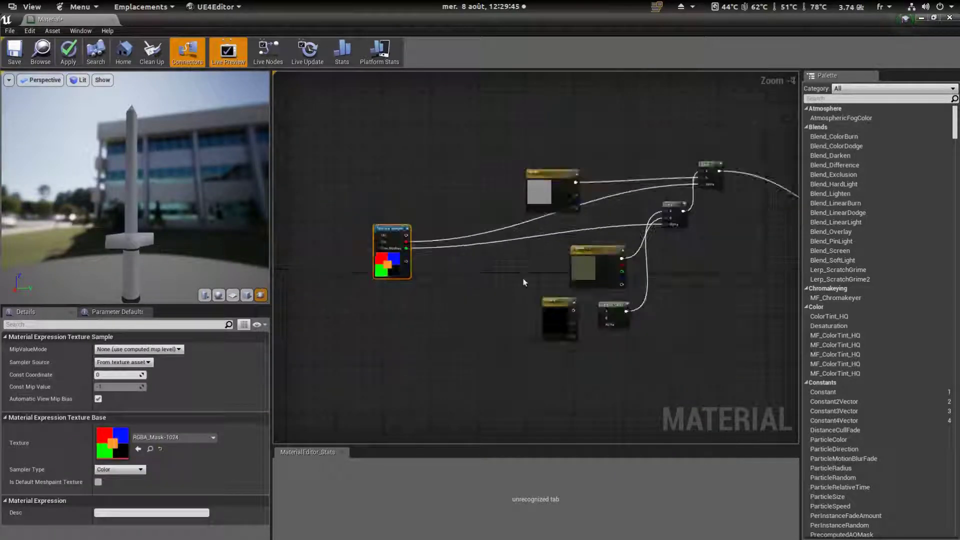
pyautogui.scroll(2, 523, 283)
pyautogui.moveTo(569, 125); pyautogui.dragTo(560, 99)
pyautogui.moveTo(629, 244); pyautogui.dragTo(561, 230)
pyautogui.moveTo(572, 327); pyautogui.dragTo(514, 350)
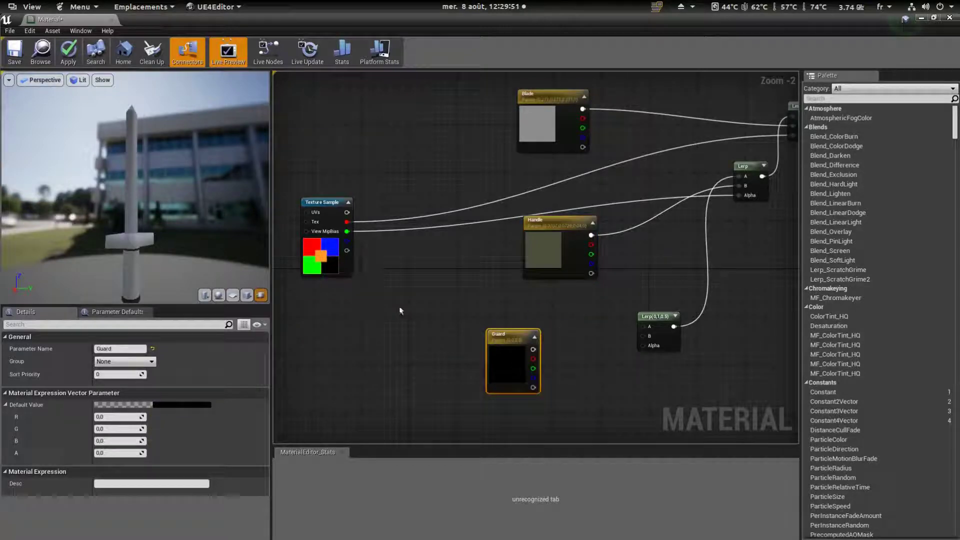
# Connect the mask texture's blue channel to the third Lerp's Alpha and the Guard parameter to its B input
pyautogui.press('super')
pyautogui.press('super')
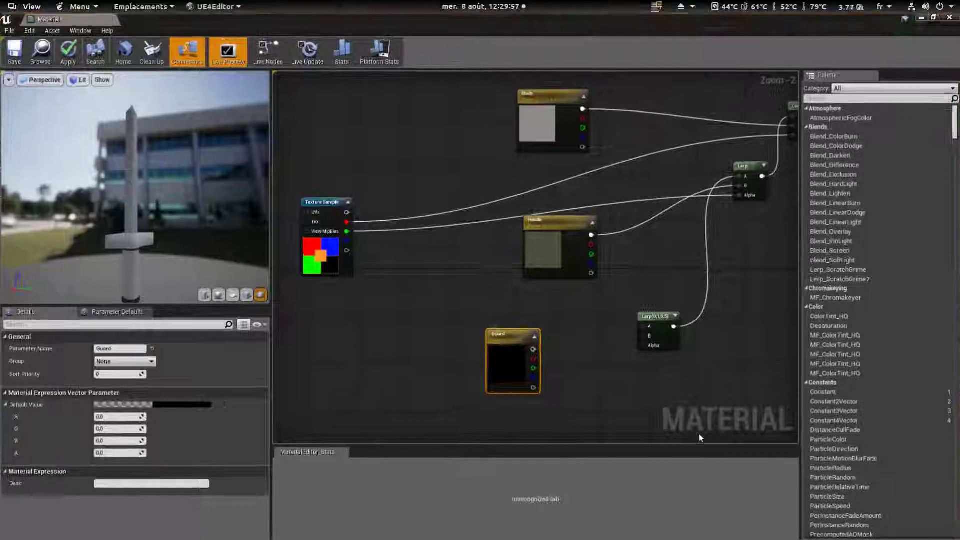
pyautogui.moveTo(347, 241); pyautogui.dragTo(644, 346)
pyautogui.moveTo(546, 337); pyautogui.dragTo(644, 337)
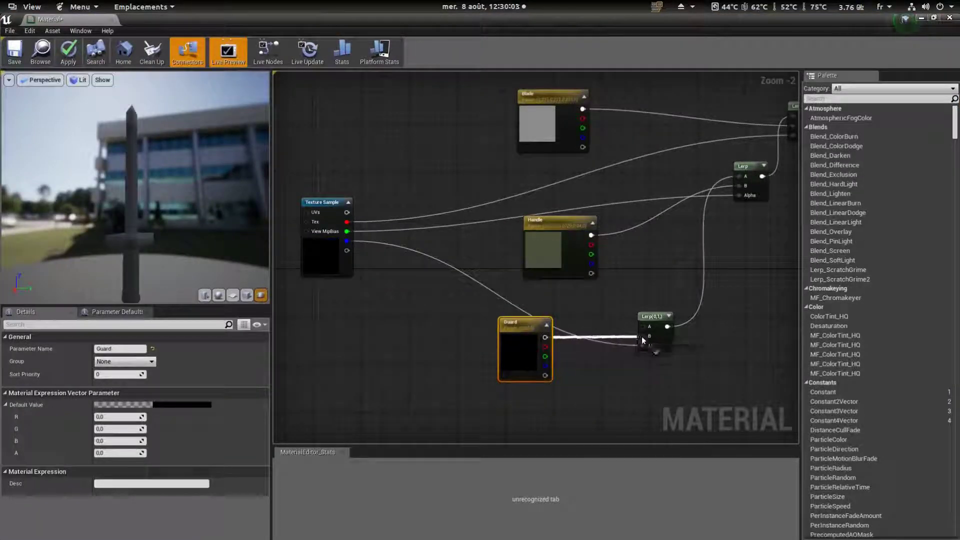
# Set the Guard parameter's colour to yellow with R 0.890625, G 0.794656 and B 0.129826, and check it on the sword preview
pyautogui.doubleClick(519, 349)
pyautogui.moveTo(605, 383); pyautogui.dragTo(605, 389)
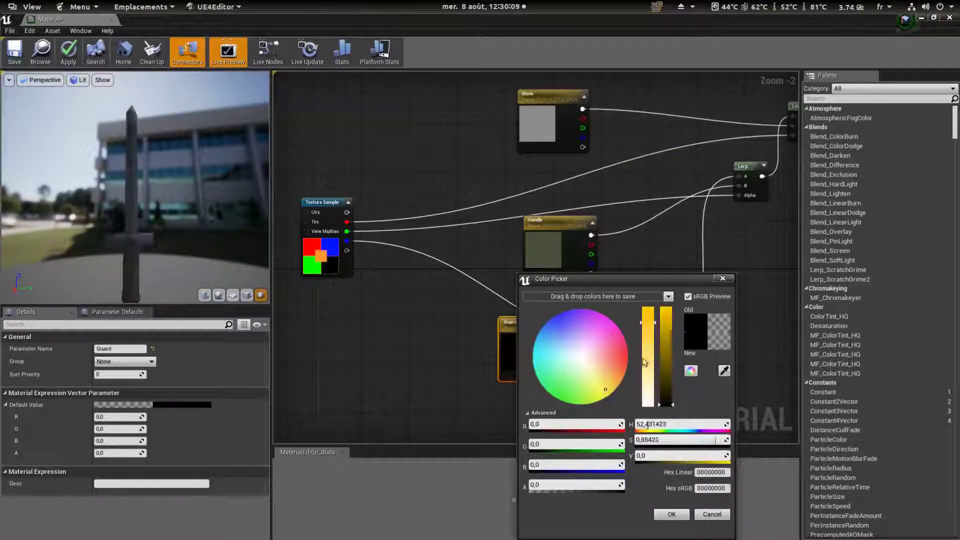
pyautogui.click(673, 514)
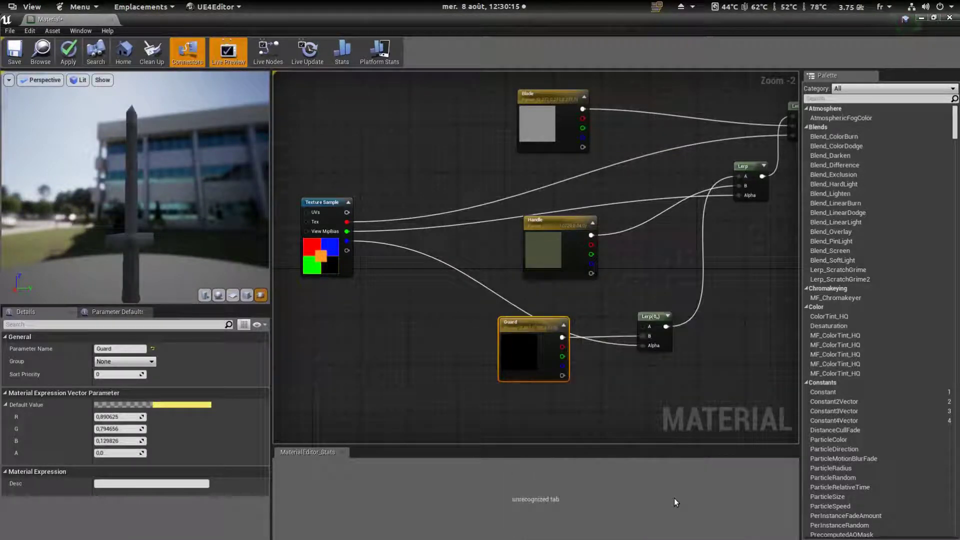
pyautogui.moveTo(201, 256); pyautogui.dragTo(120, 205)
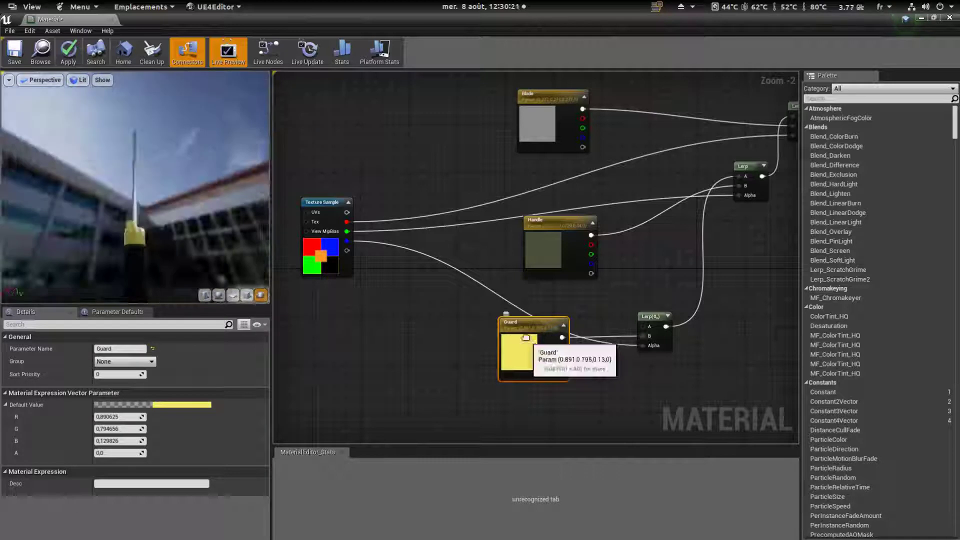
# Duplicate the Guard parameter, name the copy MidHandle and connect it to the third Lerp's A input
pyautogui.moveTo(526, 338); pyautogui.dragTo(513, 326)
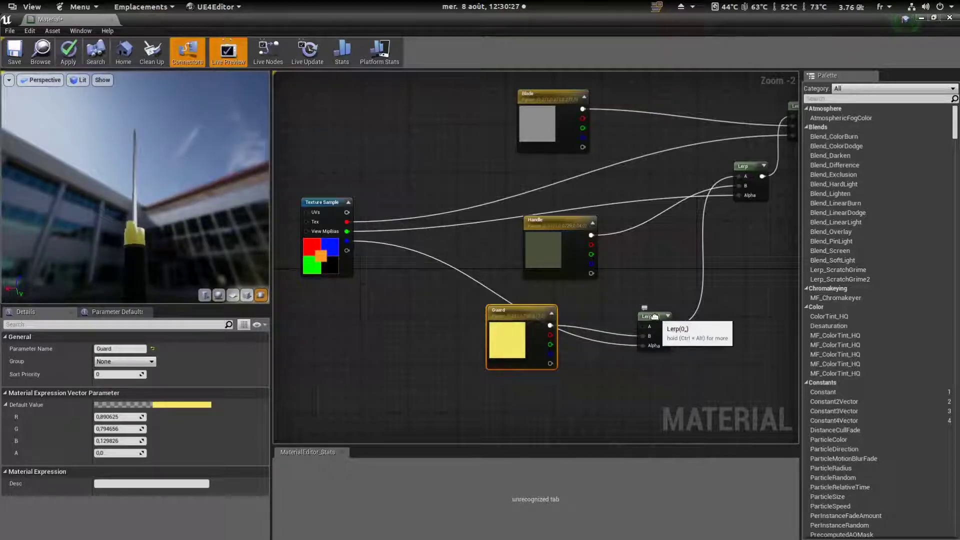
pyautogui.hotkey('ctrl', 'w')
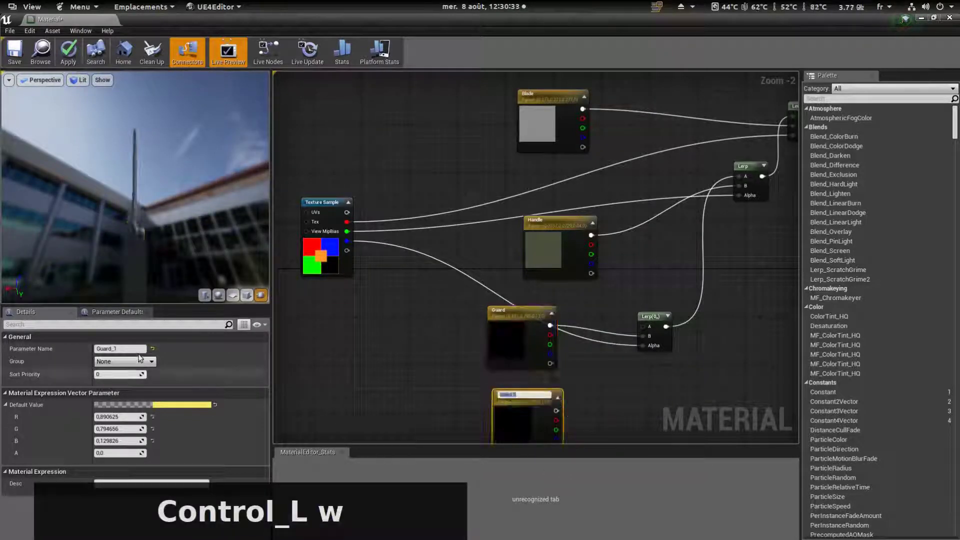
pyautogui.click(142, 349)
pyautogui.write('MidHandle')
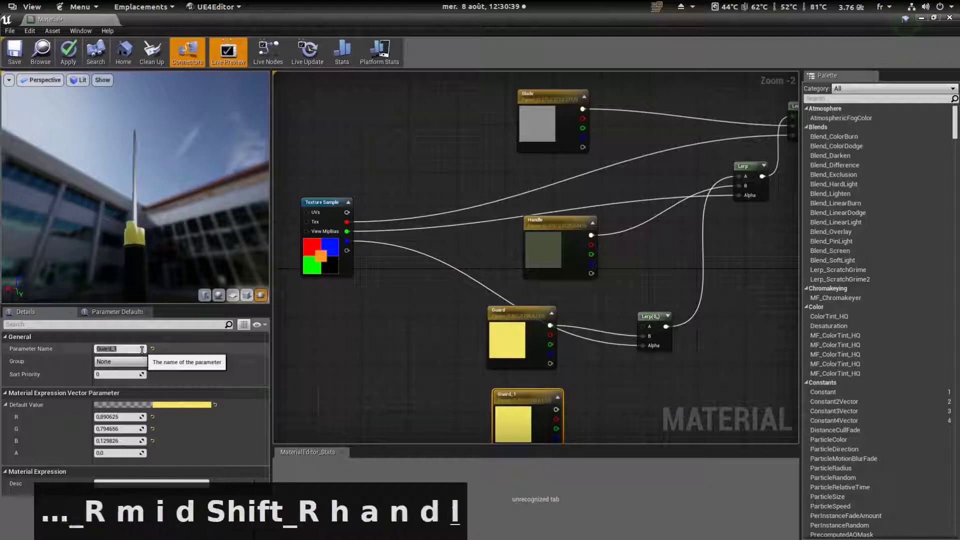
pyautogui.press('Return')
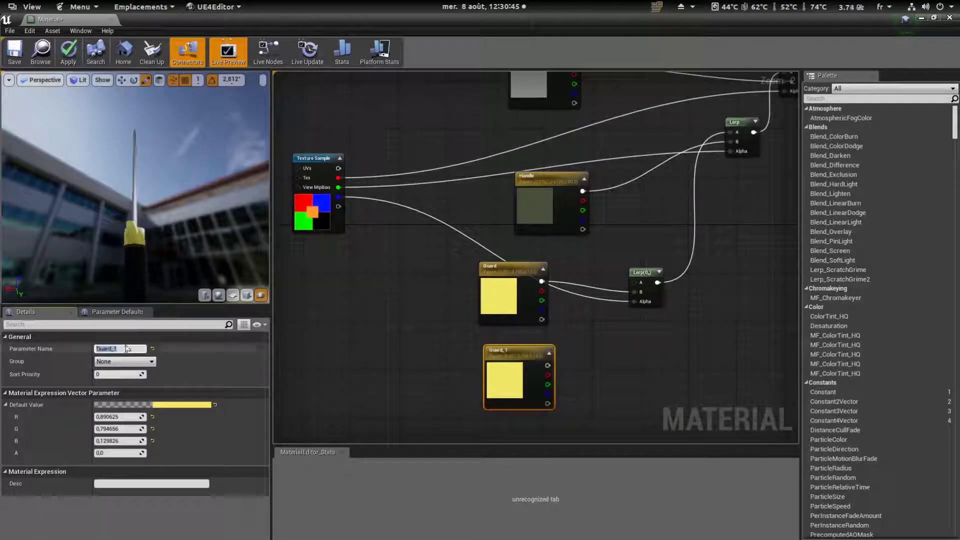
pyautogui.write('MidHandle')
pyautogui.press('Return')
pyautogui.moveTo(500, 350); pyautogui.dragTo(635, 283)
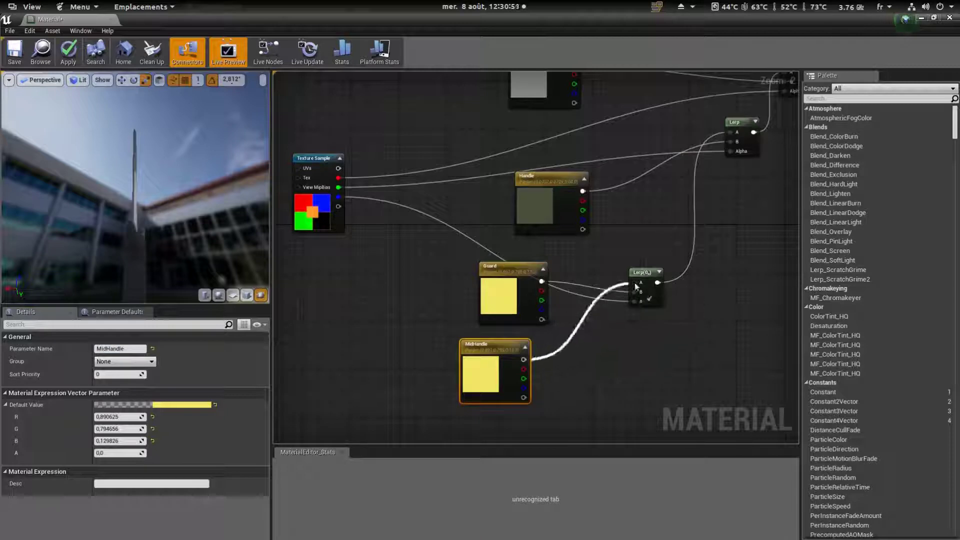
# Darken the MidHandle parameter's colour to R 0.067708, G 0.060412 and B 0.00987, and check it on the sword preview
pyautogui.doubleClick(502, 367)
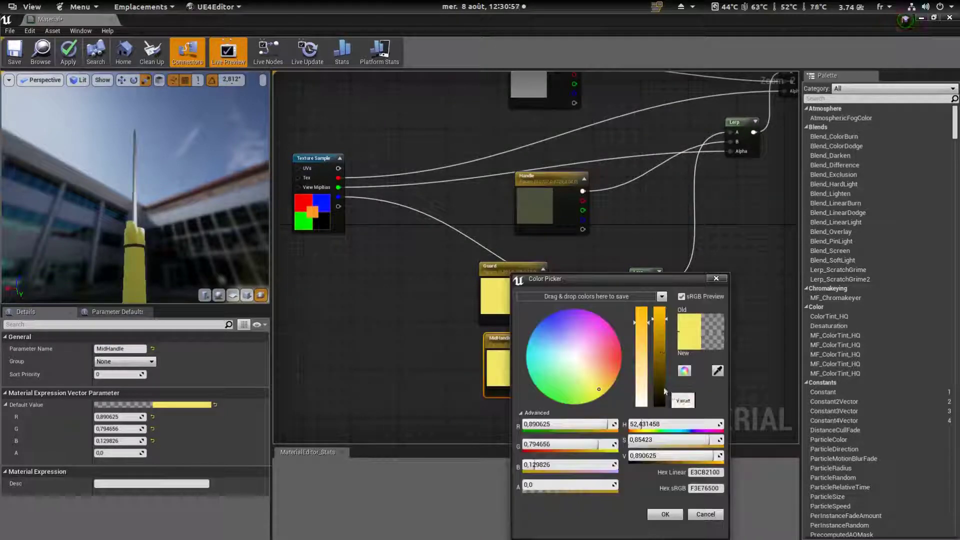
pyautogui.click(660, 399)
pyautogui.click(659, 515)
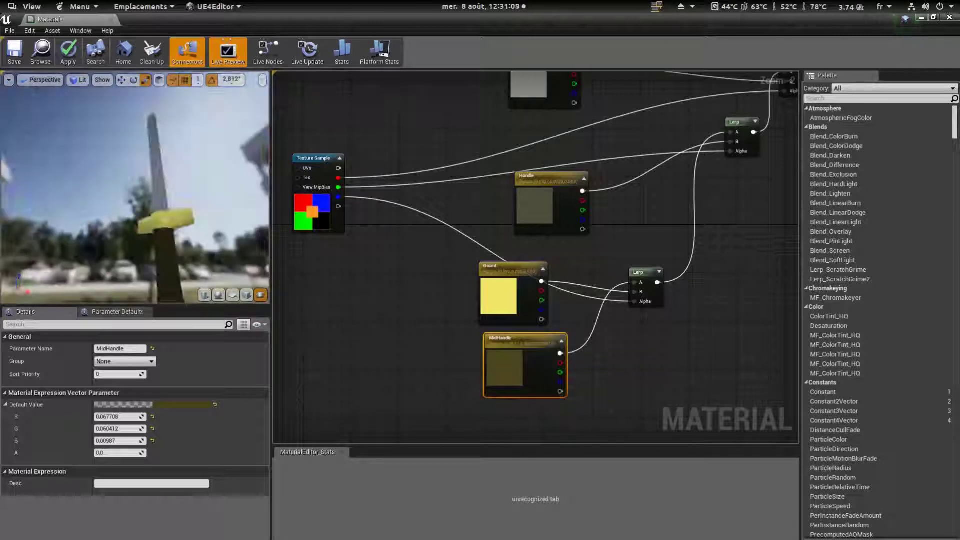
pyautogui.moveTo(753, 236); pyautogui.dragTo(609, 285, button='right')
pyautogui.scroll(-4, 609, 285)
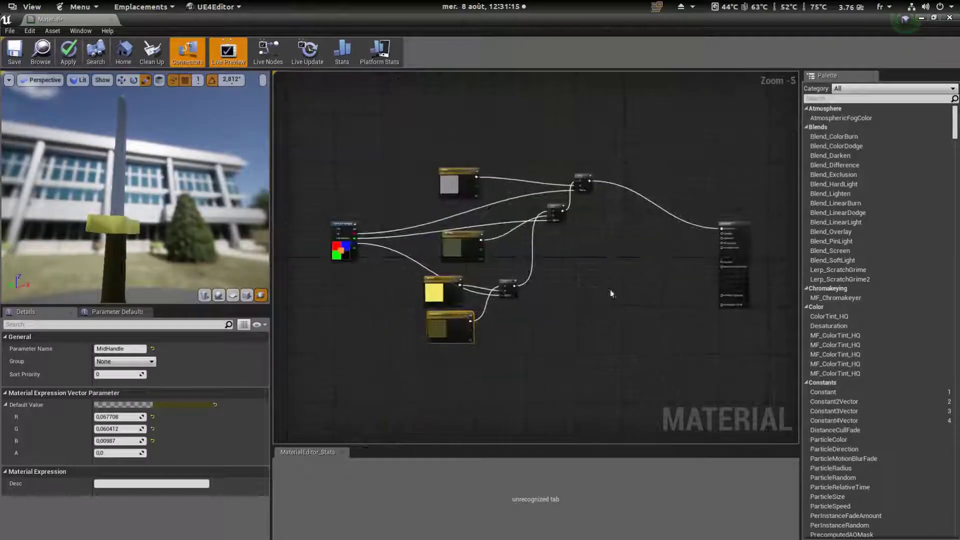
pyautogui.click(695, 218)
pyautogui.scroll(2, 653, 249)
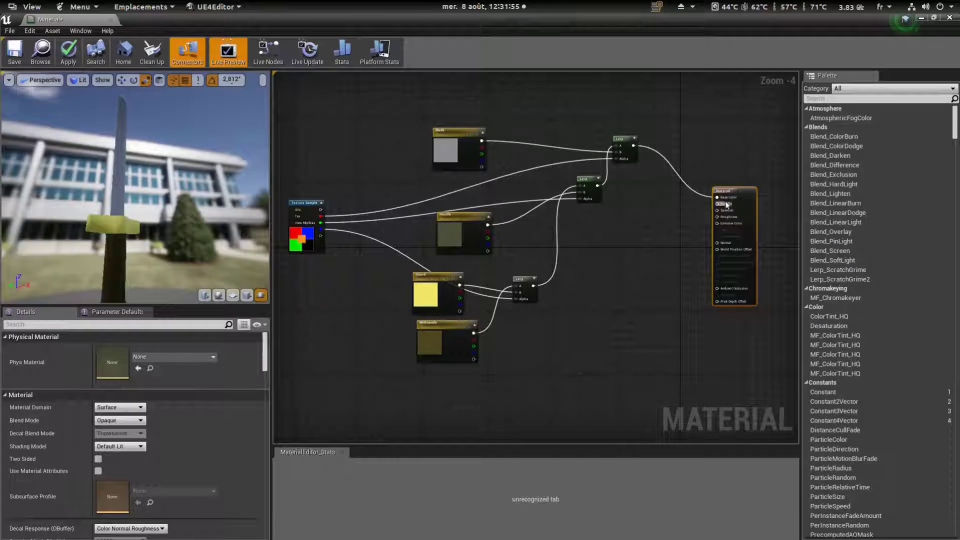
pyautogui.moveTo(735, 196); pyautogui.dragTo(744, 196)
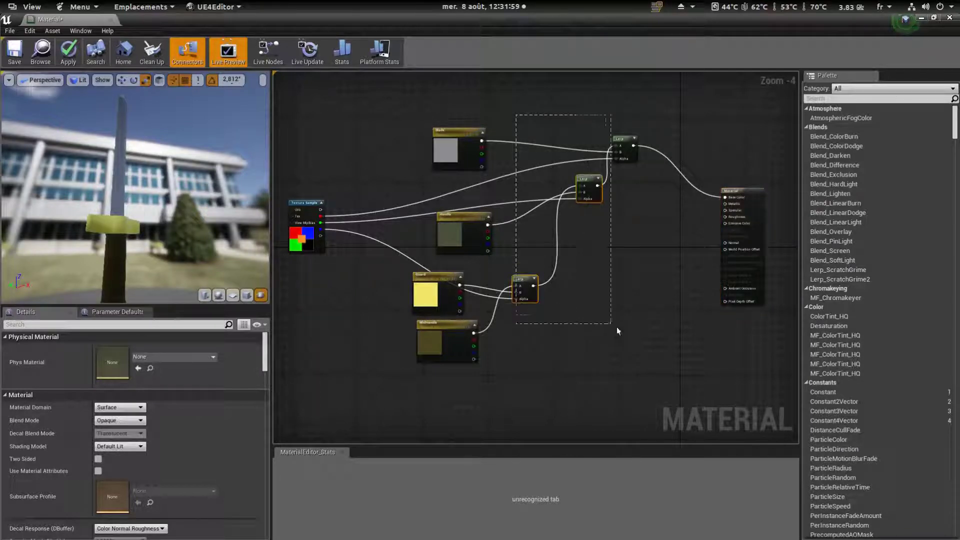
pyautogui.moveTo(616, 326); pyautogui.dragTo(620, 332)
pyautogui.scroll(-1, 622, 347)
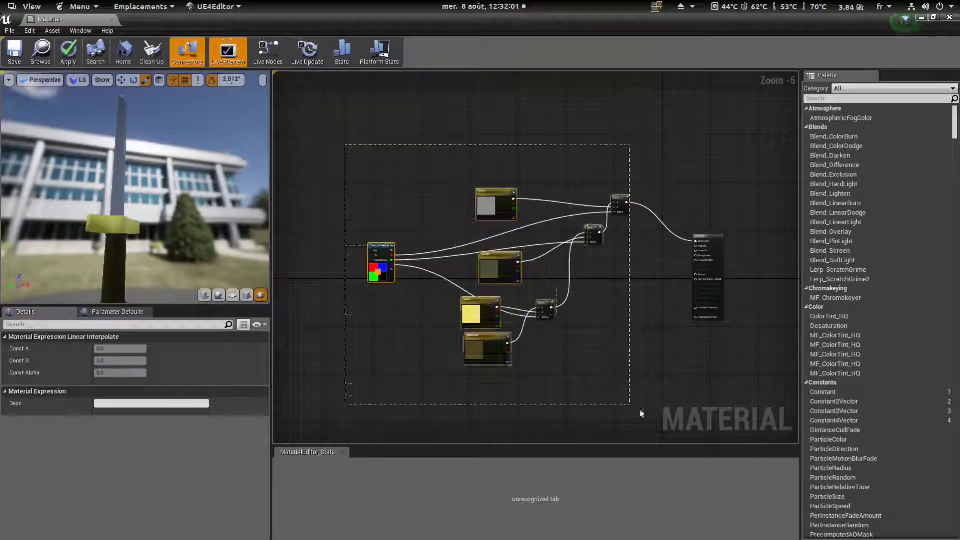
# Group the four colour parameters and three Lerps, without the Texture Sample, in a comment box named Diffuse
pyautogui.click(444, 120)
pyautogui.moveTo(590, 413); pyautogui.dragTo(632, 377)
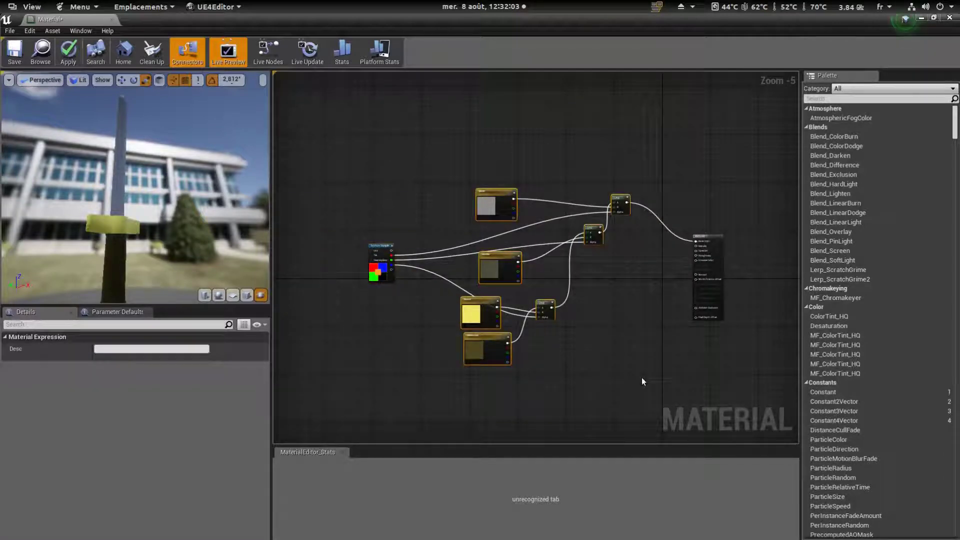
pyautogui.write('cDiffuse')
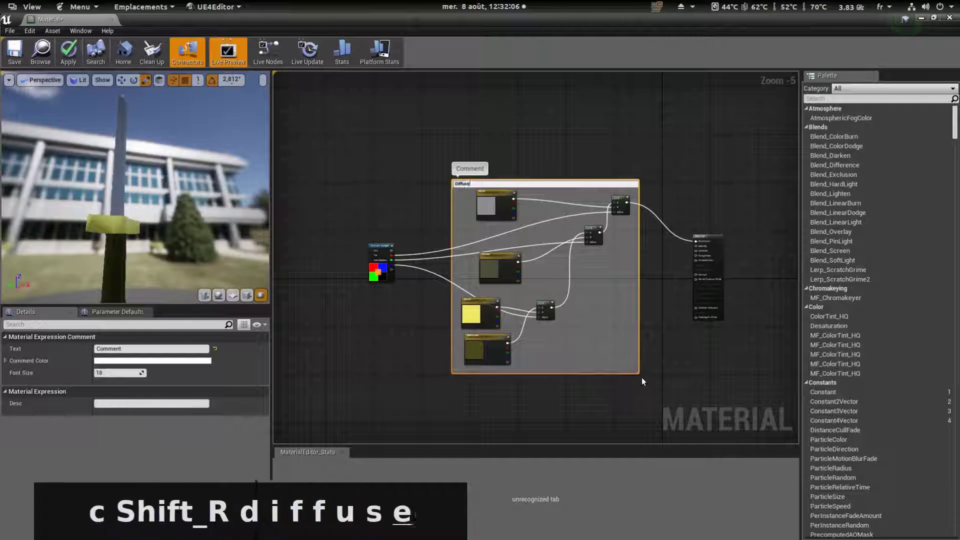
pyautogui.press('Return')
# Move the Diffuse group above the Texture Sample, shift the Texture Sample farther from the output, and reposition the material output node
pyautogui.scroll(-3, 607, 287)
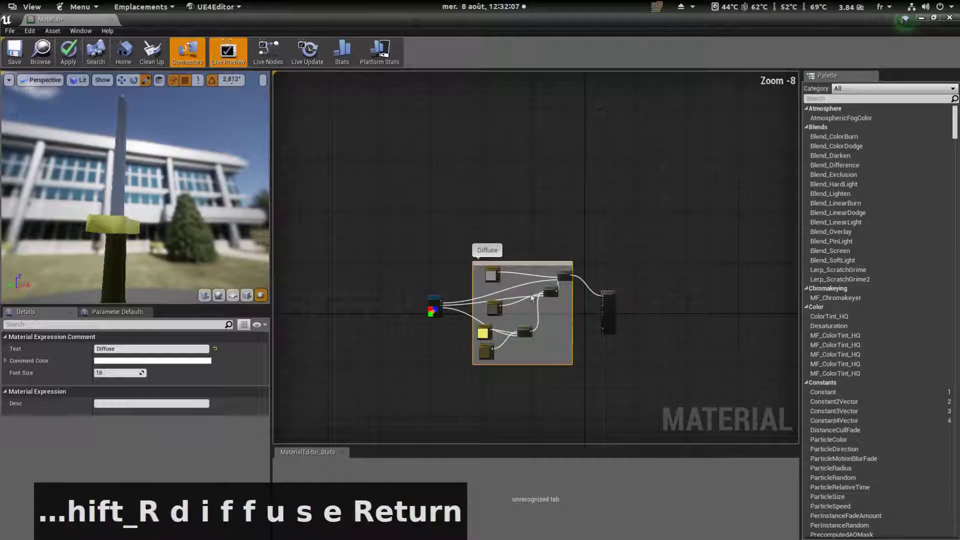
pyautogui.moveTo(523, 264); pyautogui.dragTo(426, 161)
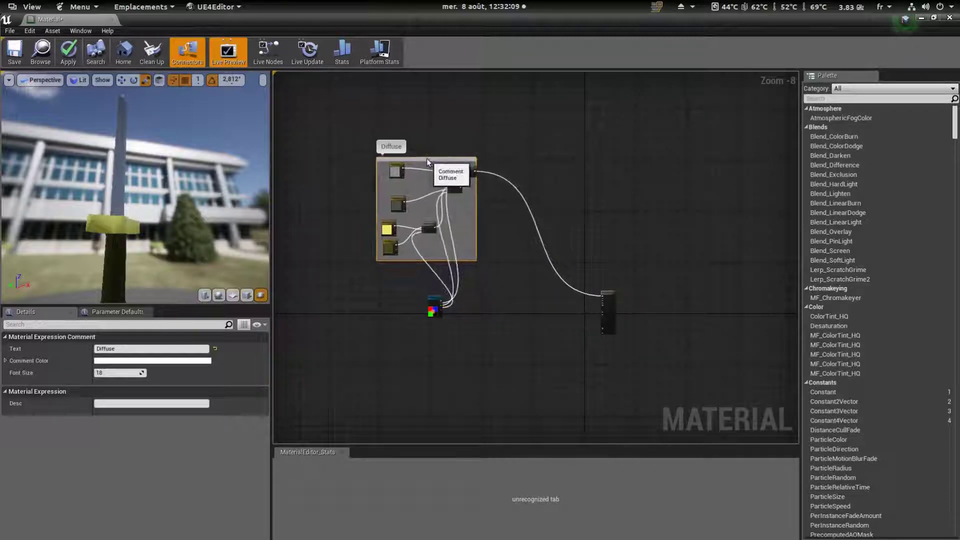
pyautogui.moveTo(434, 306); pyautogui.dragTo(314, 306)
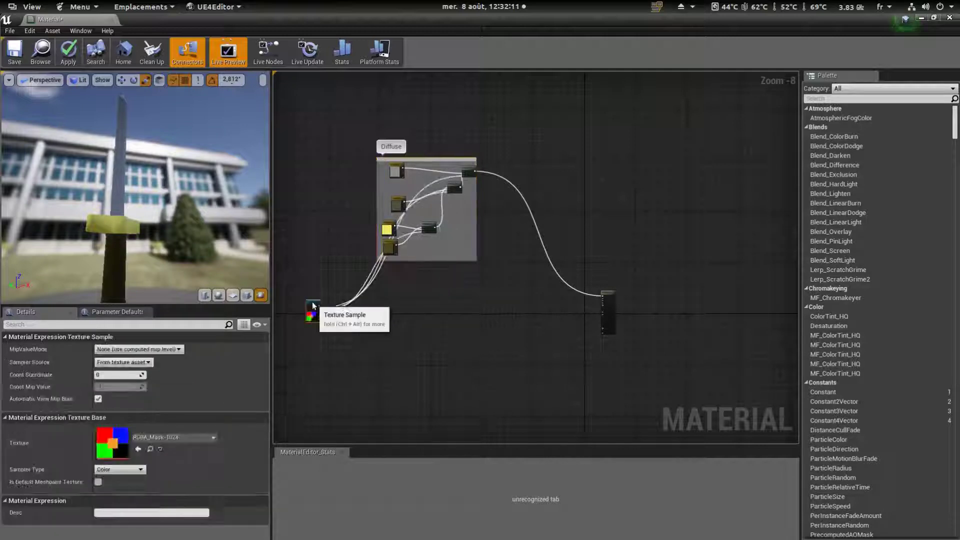
pyautogui.moveTo(611, 308); pyautogui.dragTo(586, 312)
# Duplicate the three Lerp nodes of the Diffuse group and place the linked copies below the group
pyautogui.scroll(2, 326, 368)
pyautogui.scroll(2, 476, 351)
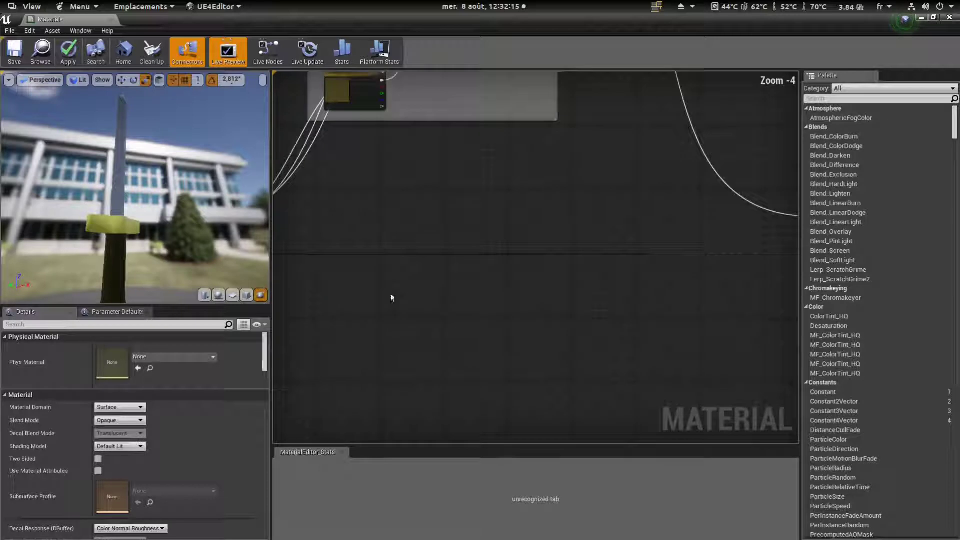
pyautogui.moveTo(404, 256); pyautogui.dragTo(559, 315, button='right')
pyautogui.moveTo(570, 268); pyautogui.dragTo(549, 351, button='right')
pyautogui.moveTo(610, 265); pyautogui.dragTo(565, 363, button='right')
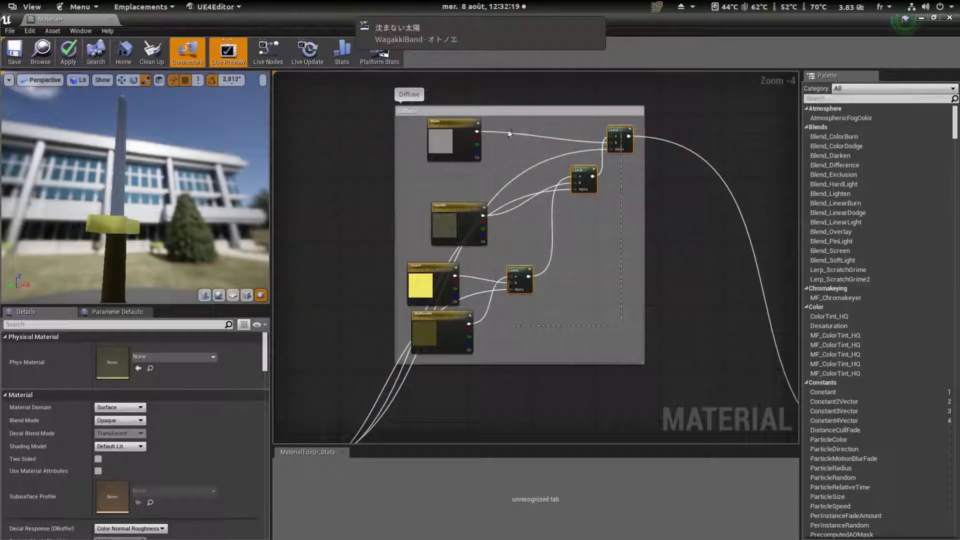
pyautogui.moveTo(510, 134); pyautogui.dragTo(510, 133)
pyautogui.moveTo(559, 371); pyautogui.dragTo(557, 260, button='right')
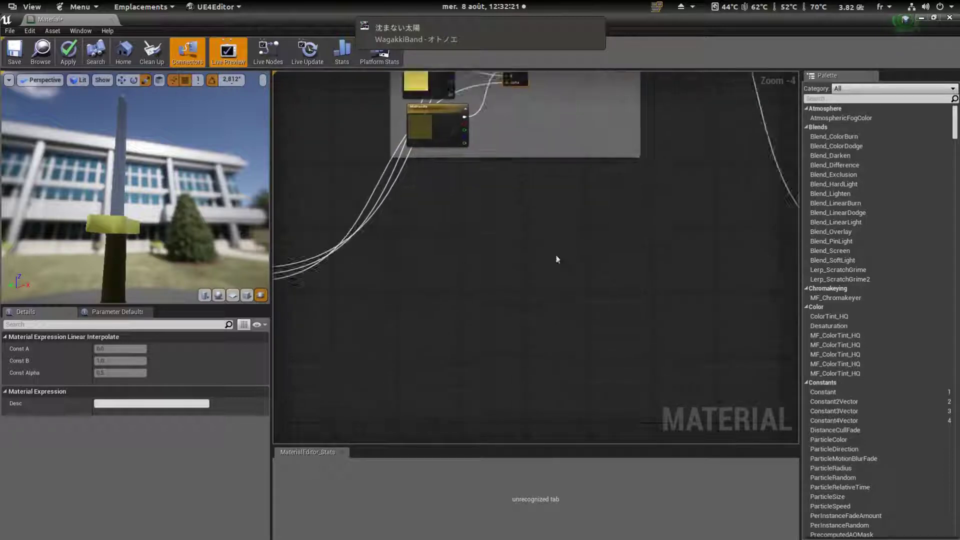
pyautogui.hotkey('ctrl', 'w')
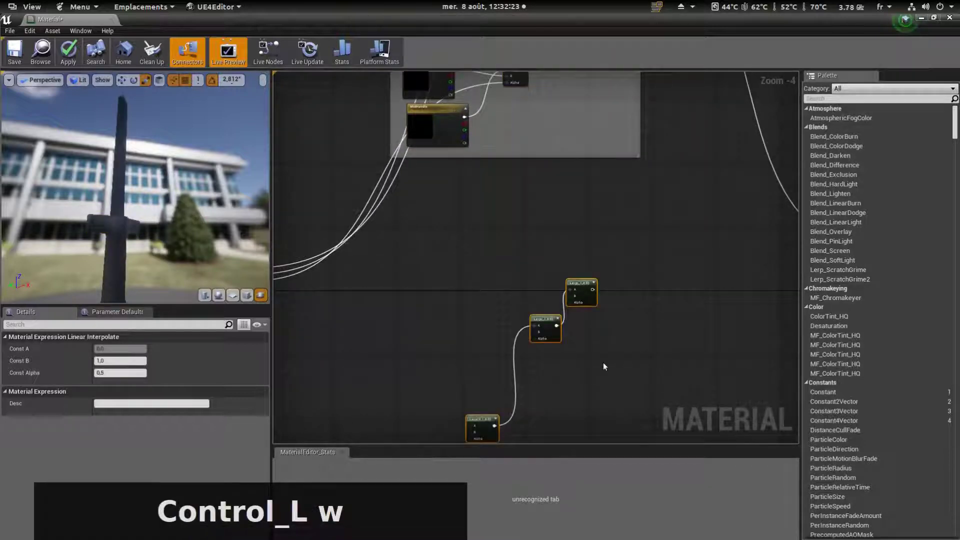
pyautogui.scroll(-3, 604, 363)
pyautogui.scroll(4, 489, 353)
pyautogui.scroll(-3, 330, 274)
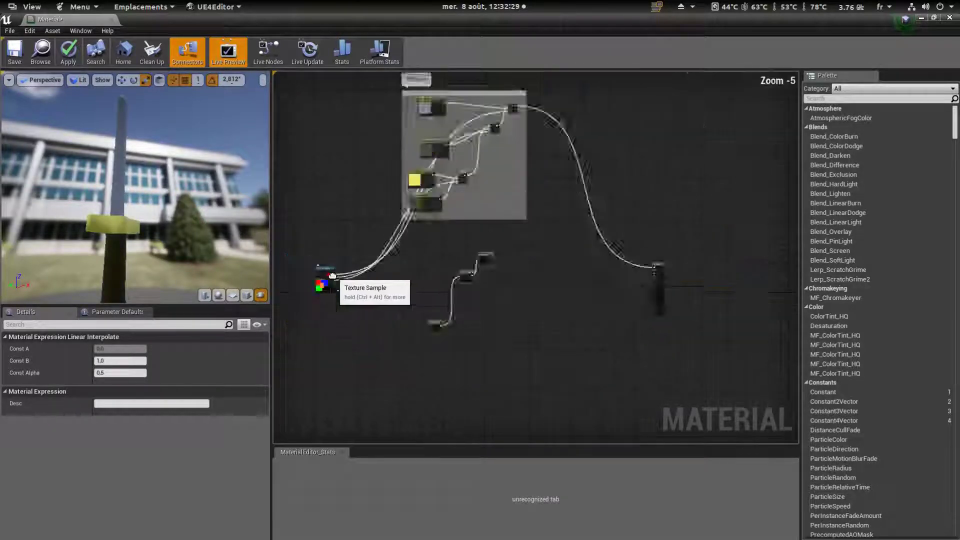
pyautogui.scroll(2, 332, 276)
pyautogui.moveTo(330, 275); pyautogui.dragTo(487, 338)
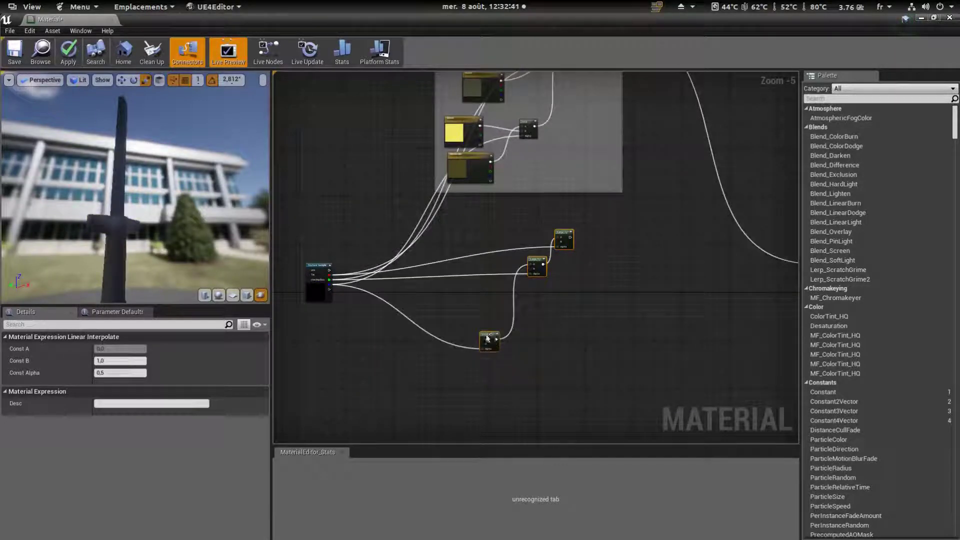
# Add a scalar parameter named MidHandleMetal? beside the lowest copied Lerp
pyautogui.scroll(2, 487, 339)
pyautogui.moveTo(538, 319); pyautogui.dragTo(395, 333)
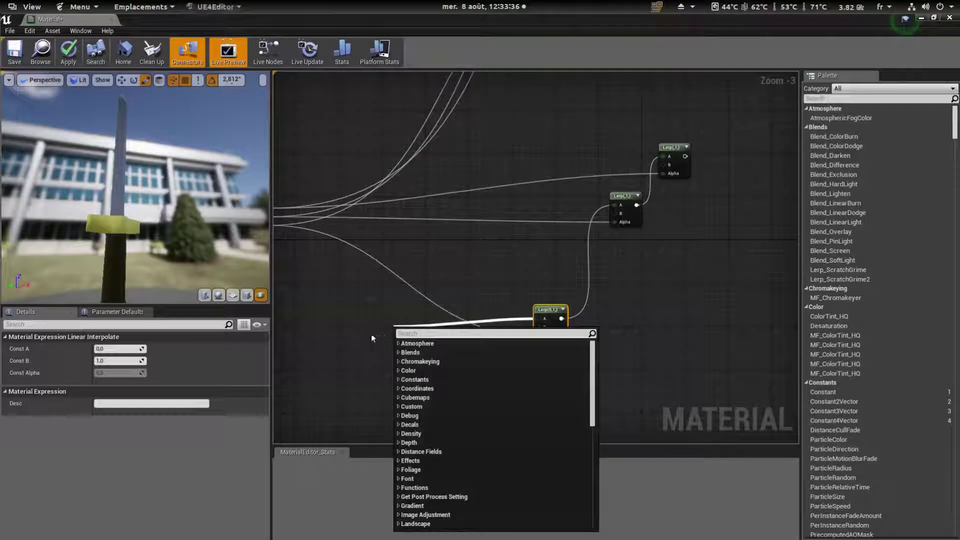
pyautogui.press('Escape')
pyautogui.press('s')
pyautogui.click(402, 312)
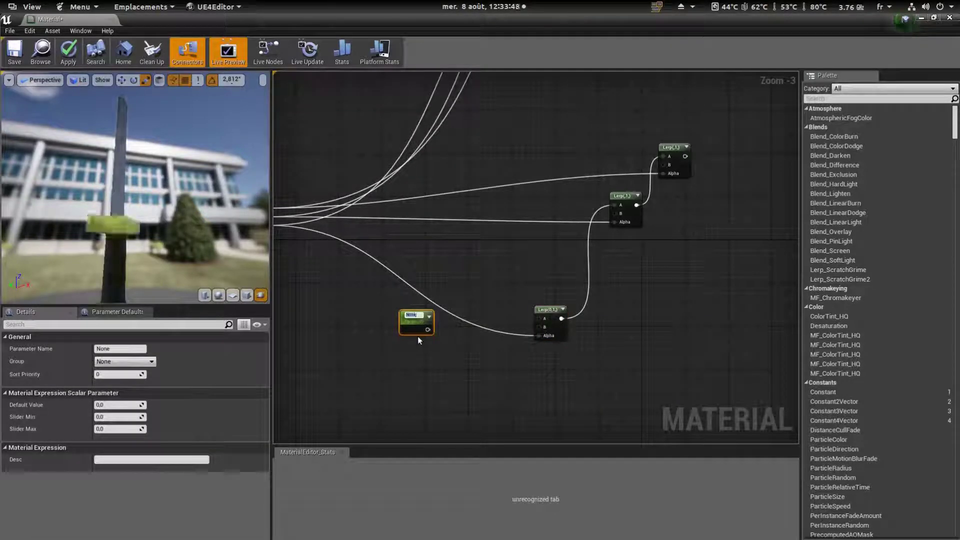
pyautogui.write('MidHandleMetal?')
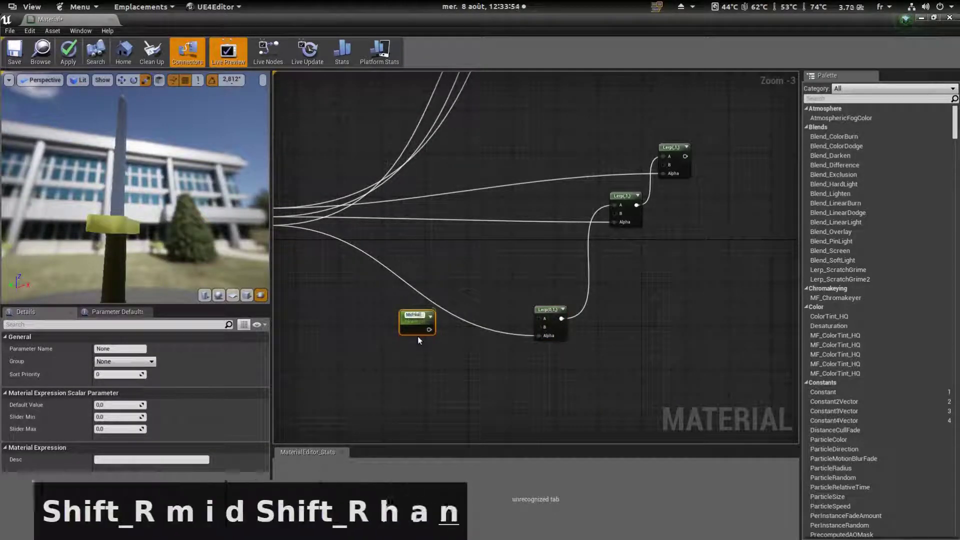
pyautogui.press('Return')
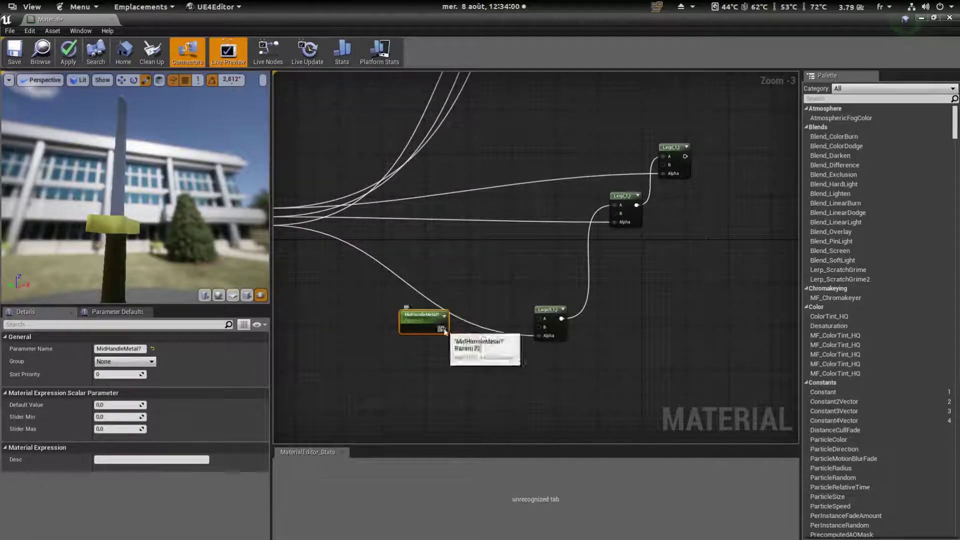
# Connect the MidHandleMetal? parameter to the lowest copied Lerp's A input, and check the sword preview from another angle
pyautogui.moveTo(443, 329); pyautogui.dragTo(539, 319)
pyautogui.moveTo(422, 316); pyautogui.dragTo(453, 282)
pyautogui.click(371, 331)
pyautogui.scroll(1, 461, 333)
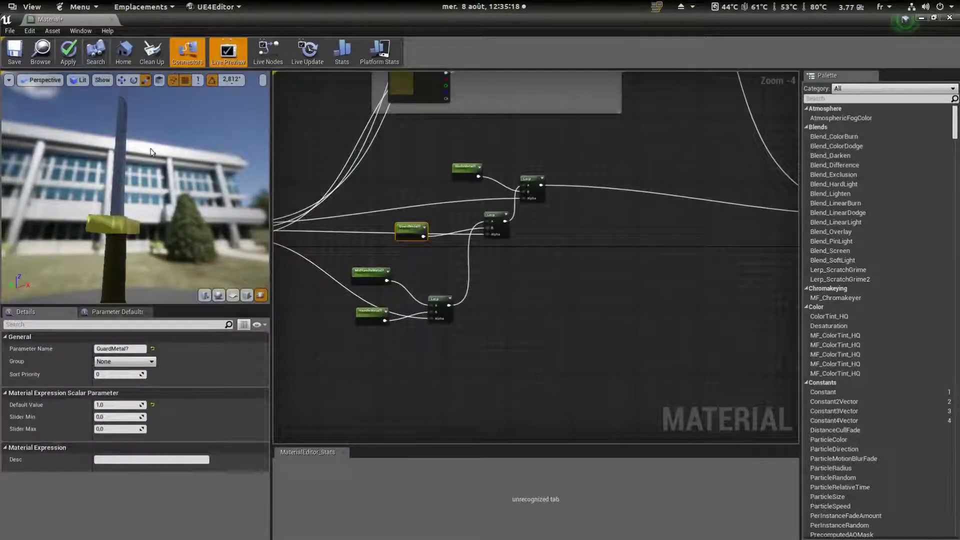
pyautogui.moveTo(151, 153); pyautogui.dragTo(200, 155)
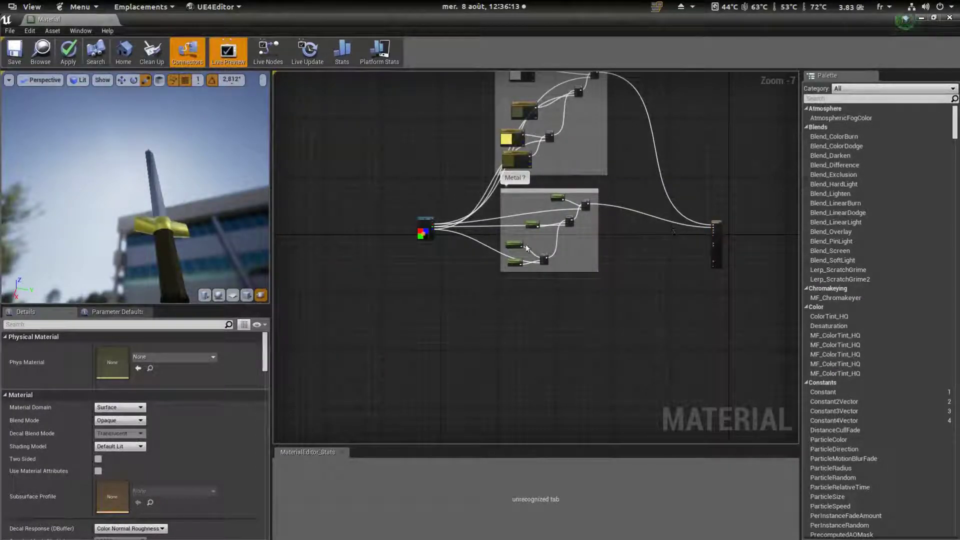
# Add a second Texture Sample inside the Diffuse group, beside the MidHandle colour parameter
pyautogui.scroll(5, 720, 230)
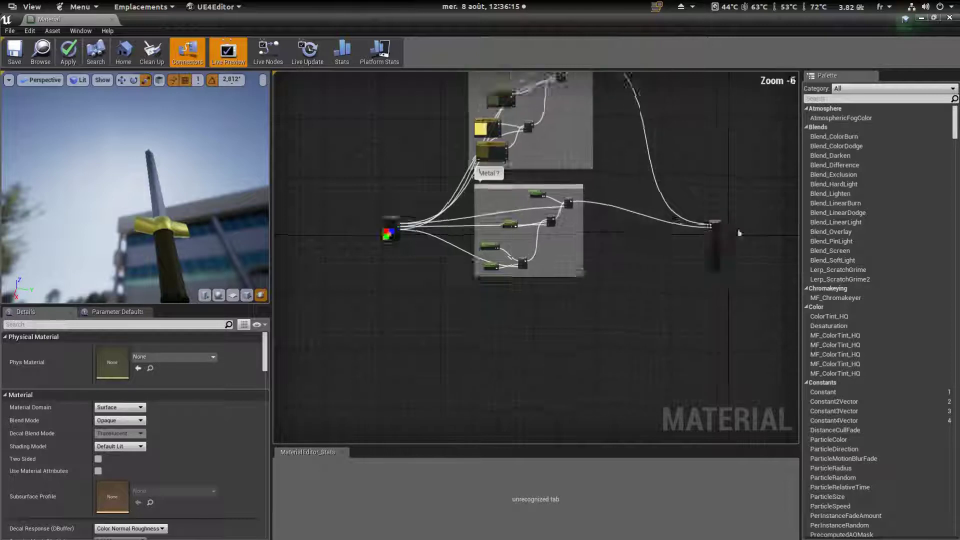
pyautogui.scroll(-1, 440, 363)
pyautogui.moveTo(321, 411); pyautogui.dragTo(392, 359, button='right')
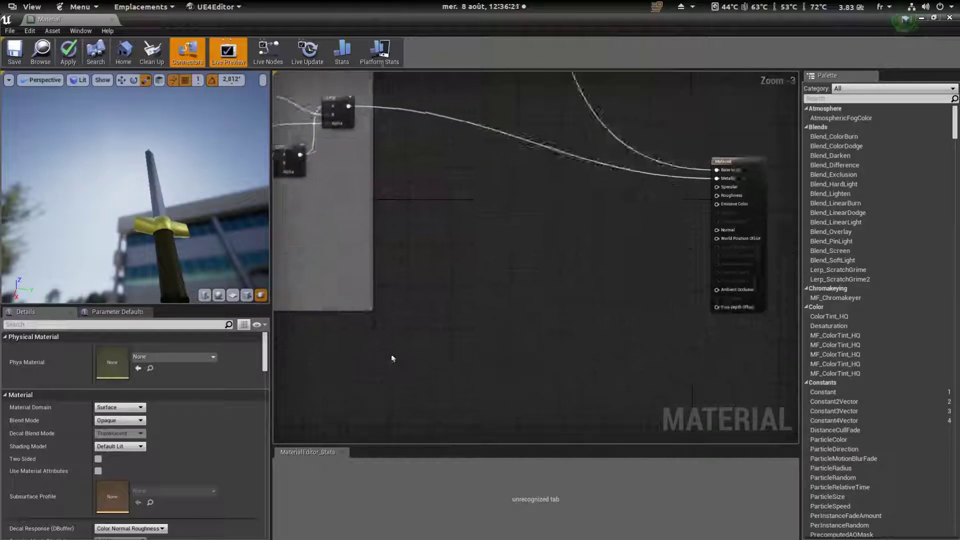
pyautogui.moveTo(435, 229); pyautogui.dragTo(714, 415, button='right')
pyautogui.moveTo(384, 174); pyautogui.dragTo(479, 264, button='right')
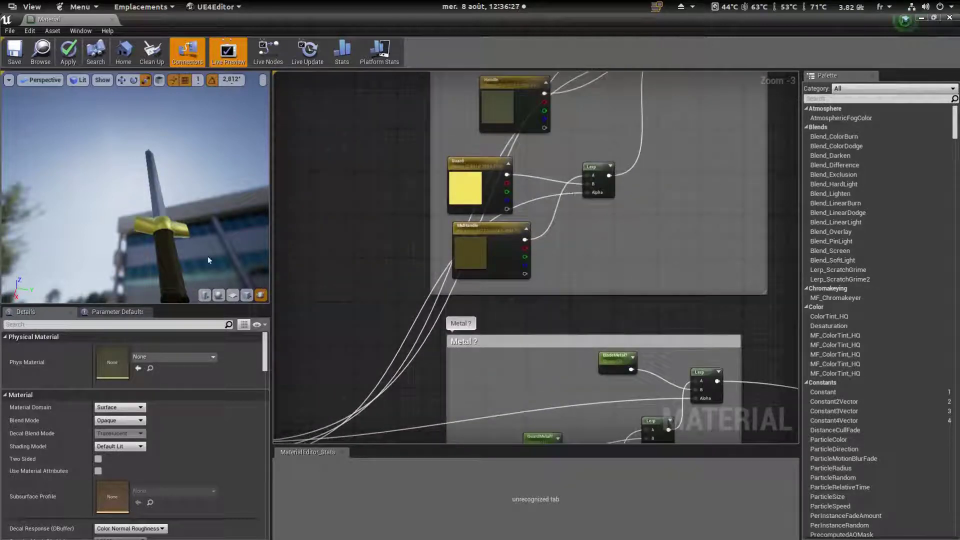
pyautogui.click(472, 250)
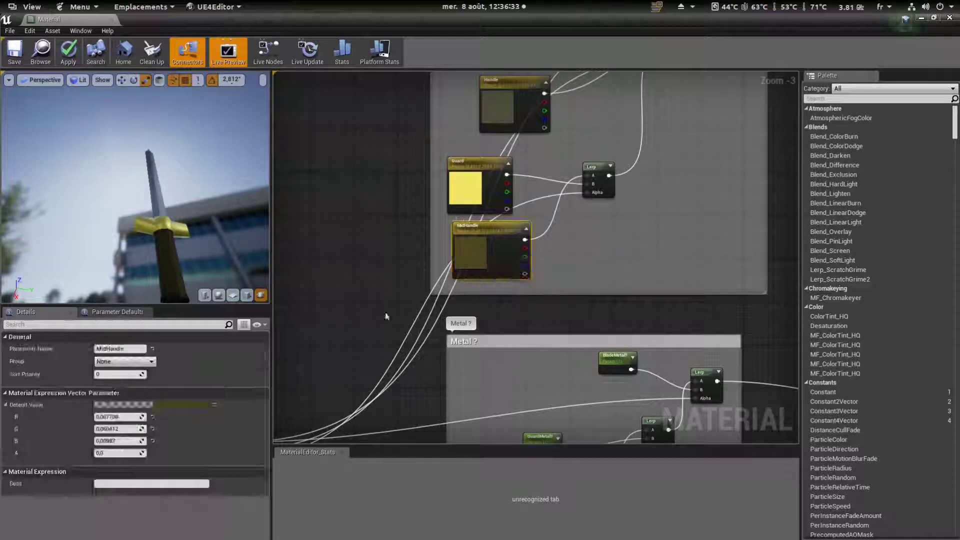
pyautogui.press('t')
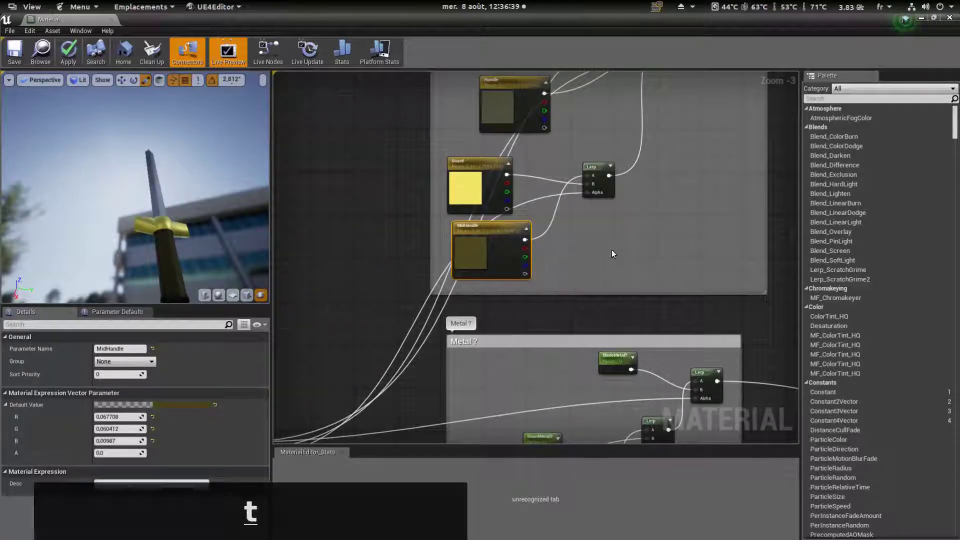
pyautogui.click(618, 252)
pyautogui.moveTo(620, 257); pyautogui.dragTo(574, 229)
# Replace MidHandle with the new Texture Sample on the Diffuse Lerp's A input, and widen the Diffuse box around the parked parameter
pyautogui.keyDown('alt'); pyautogui.click(524, 240); pyautogui.keyUp('alt')
pyautogui.moveTo(487, 230); pyautogui.dragTo(346, 196)
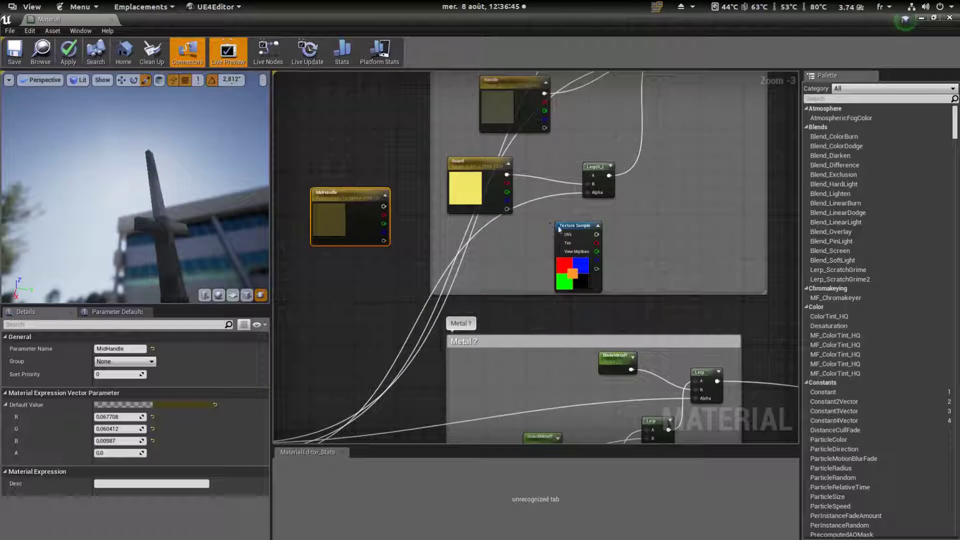
pyautogui.moveTo(574, 227); pyautogui.dragTo(513, 227)
pyautogui.moveTo(434, 229); pyautogui.dragTo(294, 220)
pyautogui.moveTo(516, 225); pyautogui.dragTo(587, 182)
# Open the project's Materials/Textures folder in the level editor and move the material window aside to expose the textures
pyautogui.click(213, 438)
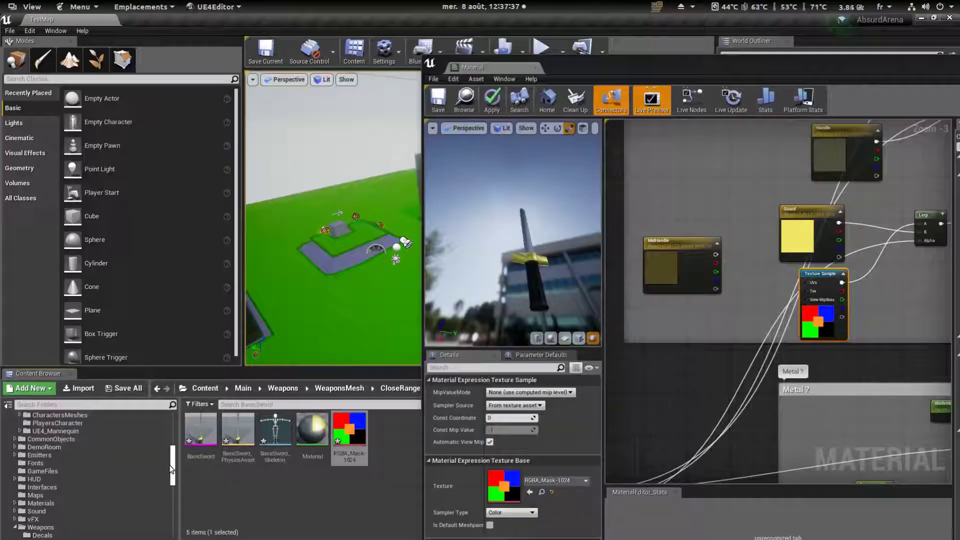
pyautogui.scroll(1, 170, 469)
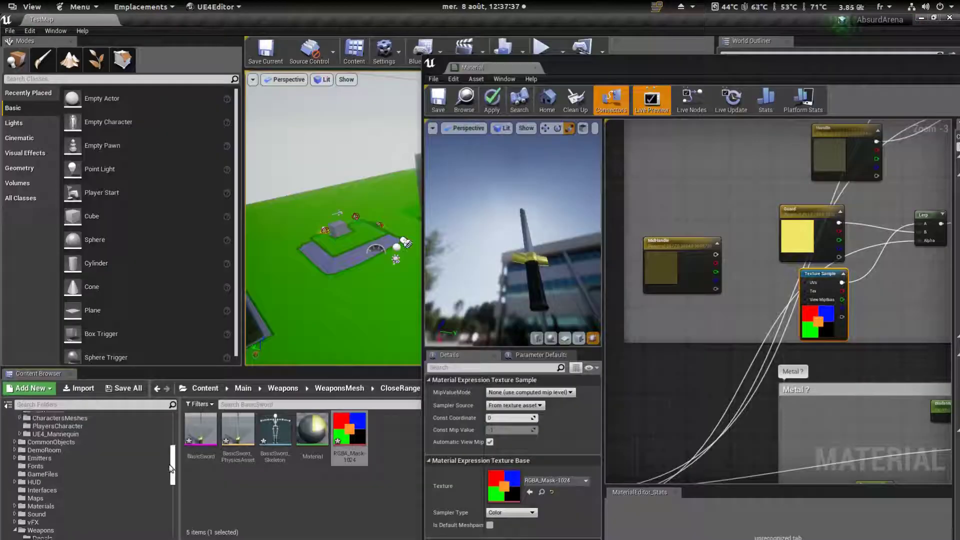
pyautogui.click(32, 508)
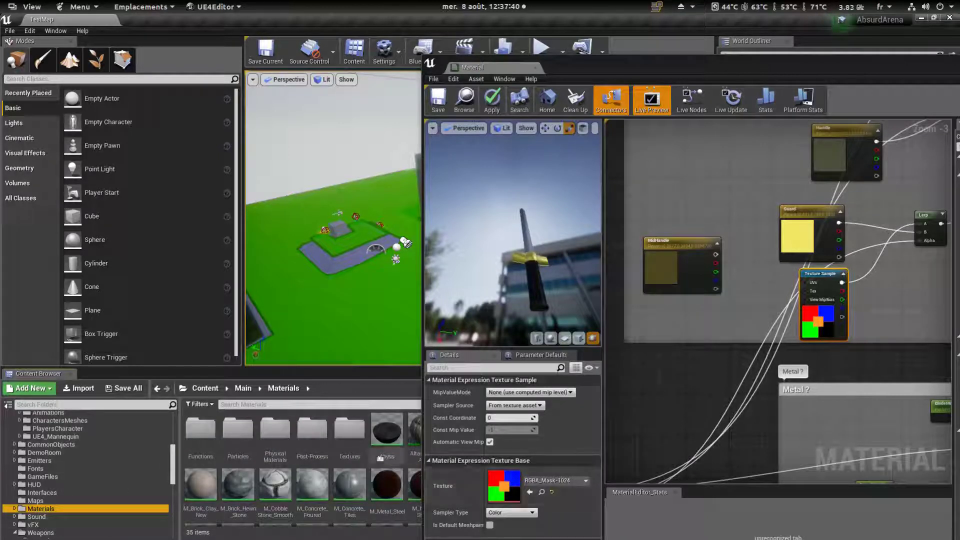
pyautogui.doubleClick(353, 432)
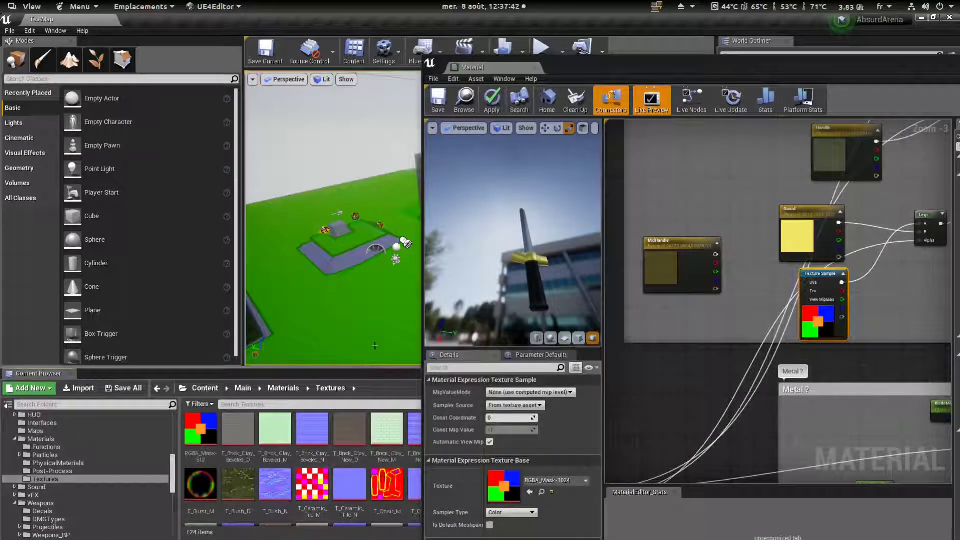
pyautogui.moveTo(574, 64); pyautogui.dragTo(836, 90)
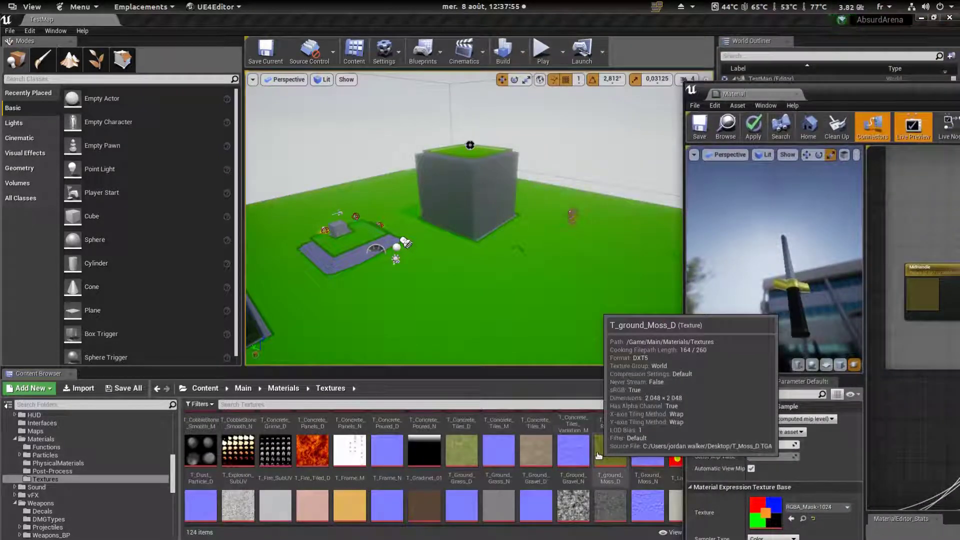
# Assign the T_Metal_Rust_D texture from the Textures folder to the new Texture Sample
pyautogui.scroll(-1, 616, 450)
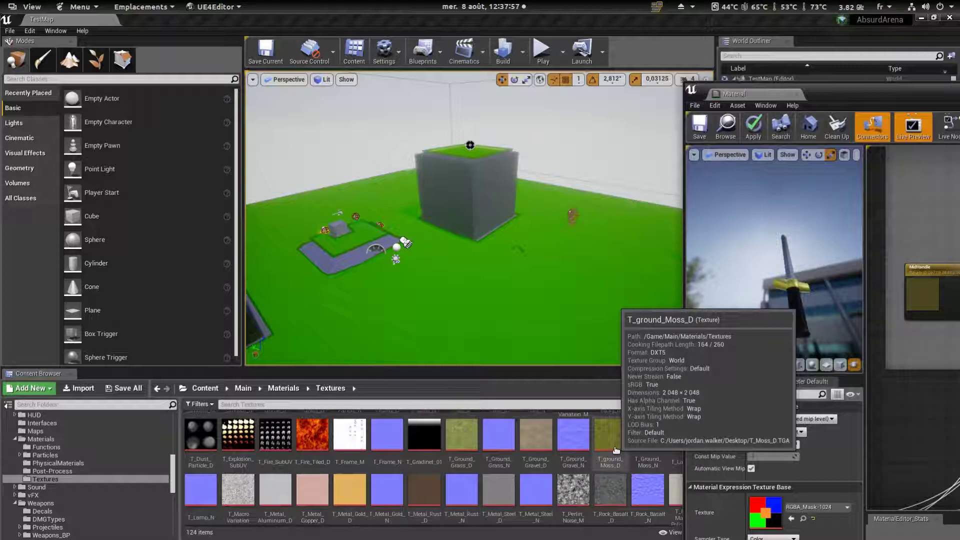
pyautogui.scroll(-1, 616, 450)
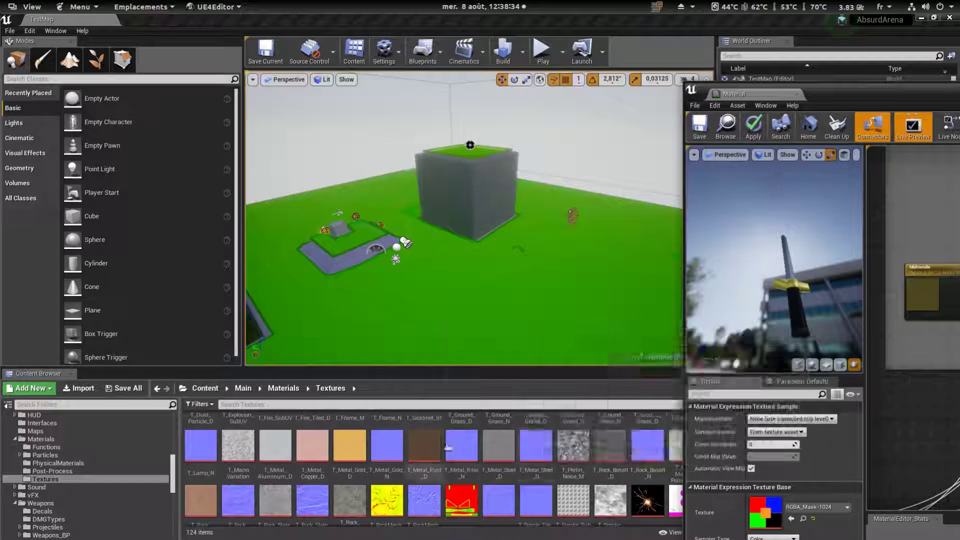
pyautogui.click(436, 452)
pyautogui.moveTo(845, 93); pyautogui.dragTo(522, 52)
pyautogui.click(469, 479)
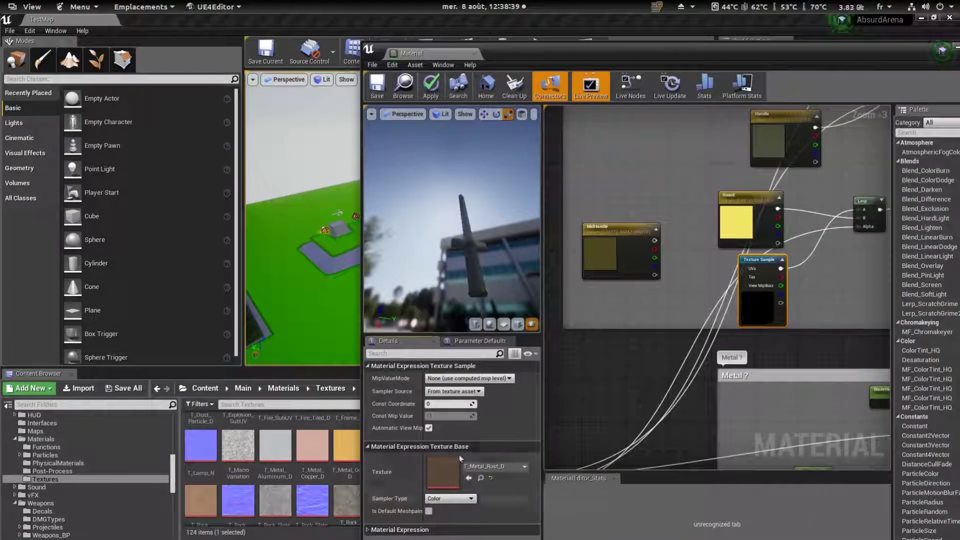
# Rotate and zoom the sword preview to examine the rust texture on the handle
pyautogui.moveTo(852, 323); pyautogui.dragTo(737, 299, button='right')
pyautogui.moveTo(501, 270); pyautogui.dragTo(455, 240)
pyautogui.moveTo(455, 241); pyautogui.dragTo(456, 270, button='right')
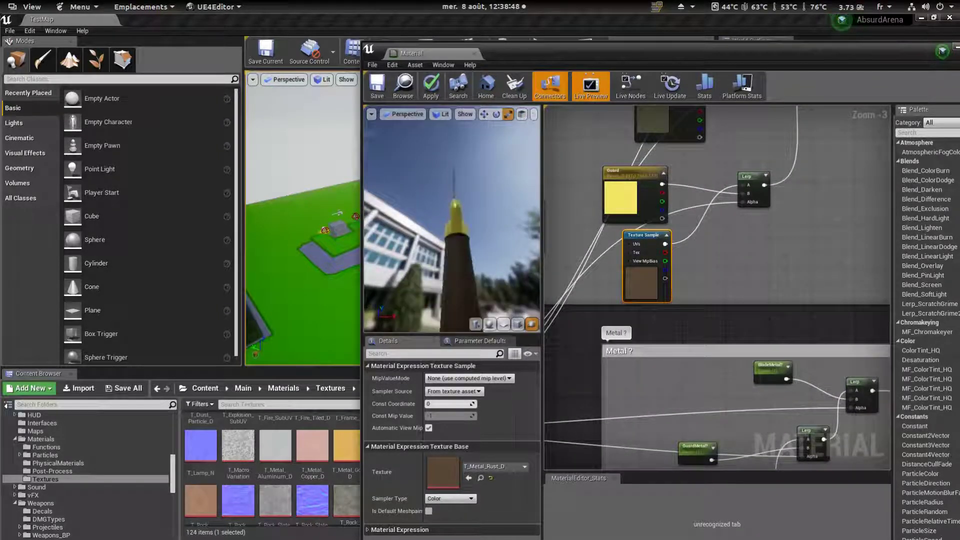
pyautogui.moveTo(456, 270); pyautogui.dragTo(424, 273)
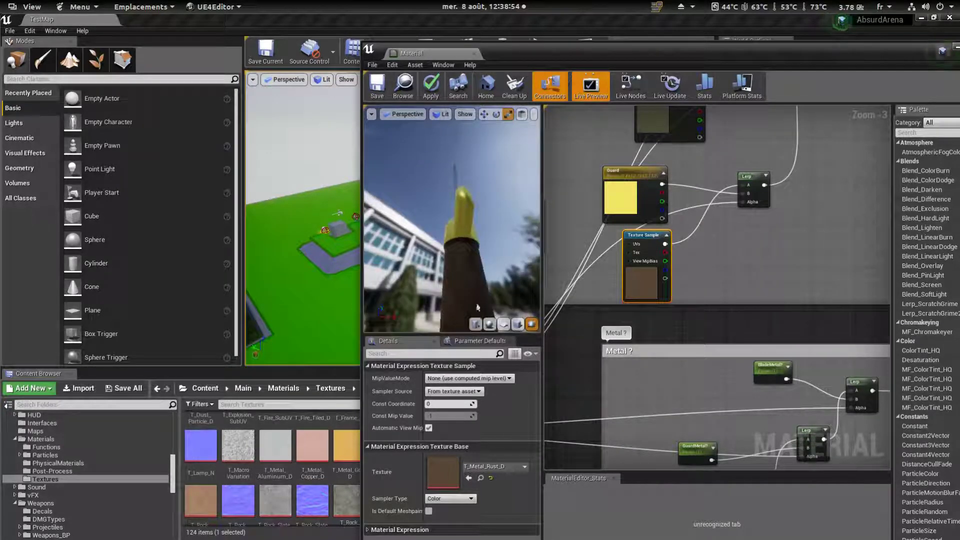
# Duplicate the Diffuse Lerp chain once more and place the three copies below the Metal ? group
pyautogui.scroll(-3, 715, 291)
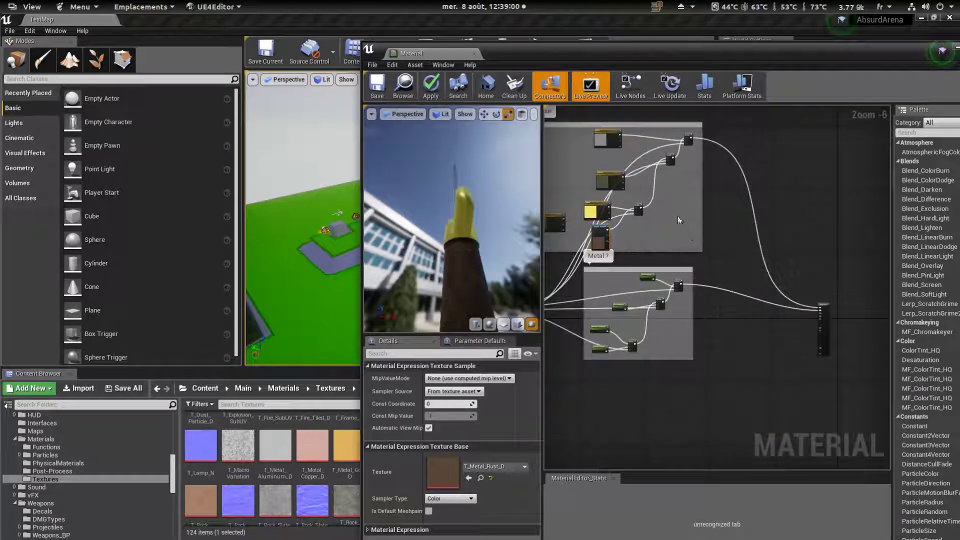
pyautogui.moveTo(630, 134); pyautogui.dragTo(632, 135)
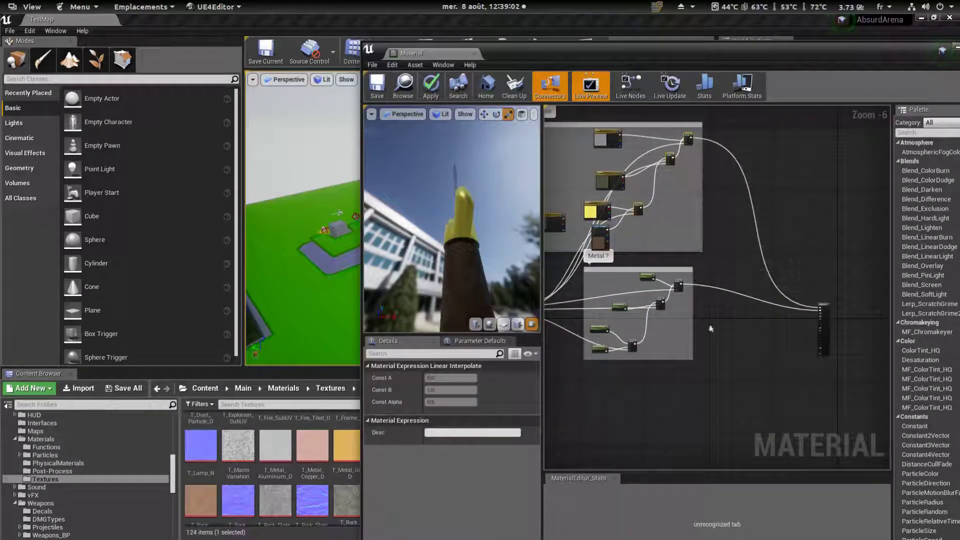
pyautogui.hotkey('ctrl', 'w')
pyautogui.moveTo(663, 366); pyautogui.dragTo(674, 388)
pyautogui.moveTo(743, 413); pyautogui.dragTo(762, 325, button='right')
pyautogui.scroll(-1, 723, 376)
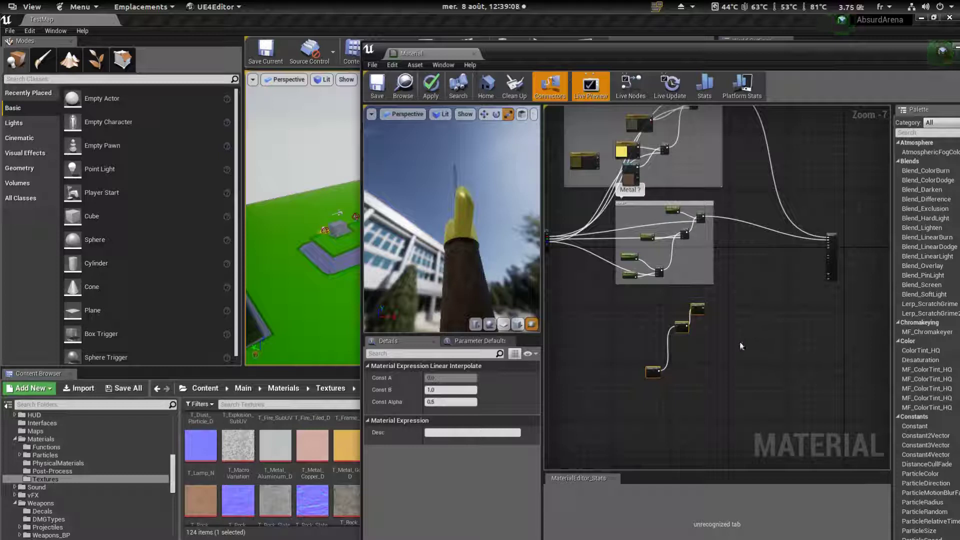
# Connect the new chain's last Lerp to the material output's Normal input, and move its middle Lerp lower
pyautogui.scroll(3, 740, 339)
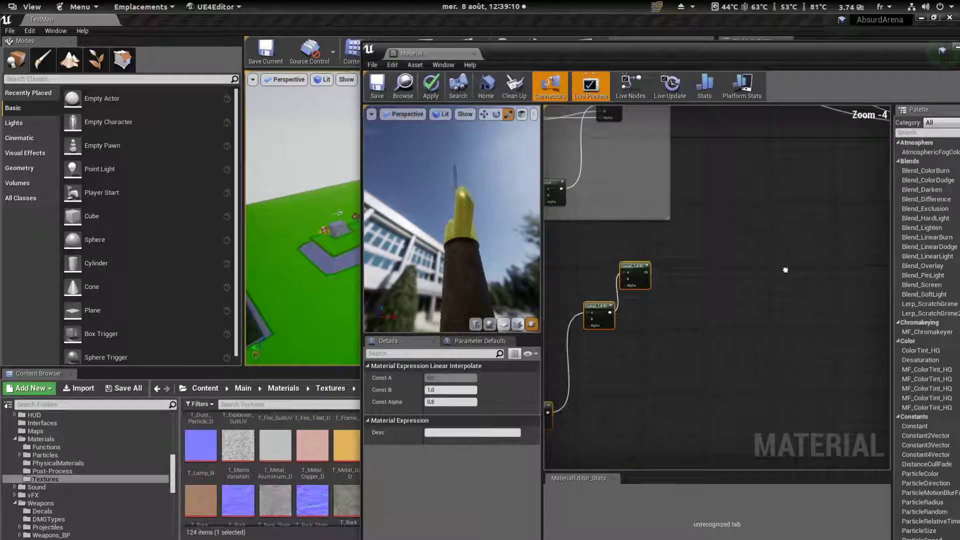
pyautogui.moveTo(580, 299); pyautogui.dragTo(860, 199)
pyautogui.moveTo(733, 370); pyautogui.dragTo(878, 331, button='right')
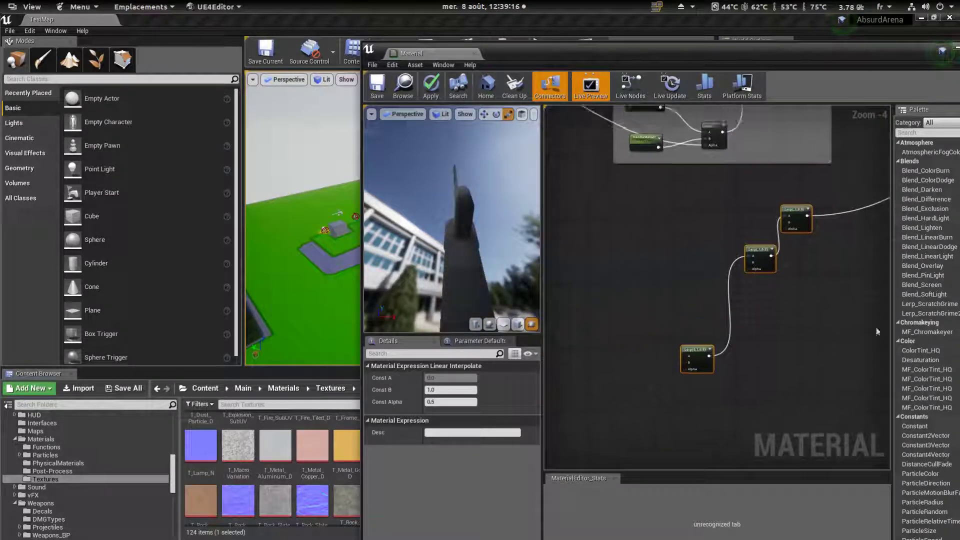
pyautogui.click(804, 356)
pyautogui.moveTo(765, 269); pyautogui.dragTo(745, 285)
pyautogui.click(837, 314)
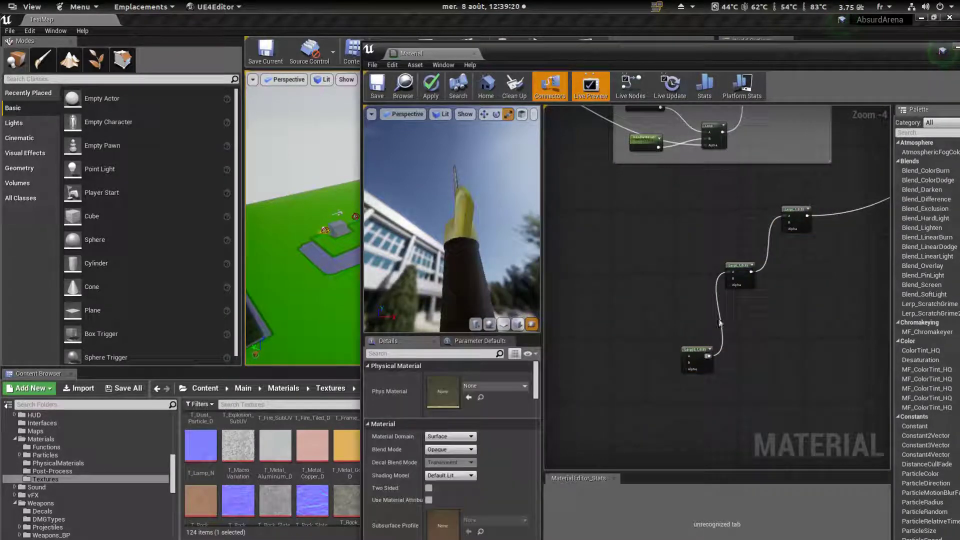
# Add a vector parameter named NeurtalNormal beside the new Lerp chain
pyautogui.moveTo(671, 221); pyautogui.dragTo(710, 242, button='right')
pyautogui.press('v')
pyautogui.click(656, 257)
pyautogui.write('N')
pyautogui.press('BackSpace')
pyautogui.write('NeurtalNormal')
pyautogui.press('Return')
pyautogui.scroll(3, 679, 266)
pyautogui.moveTo(668, 254); pyautogui.dragTo(655, 228)
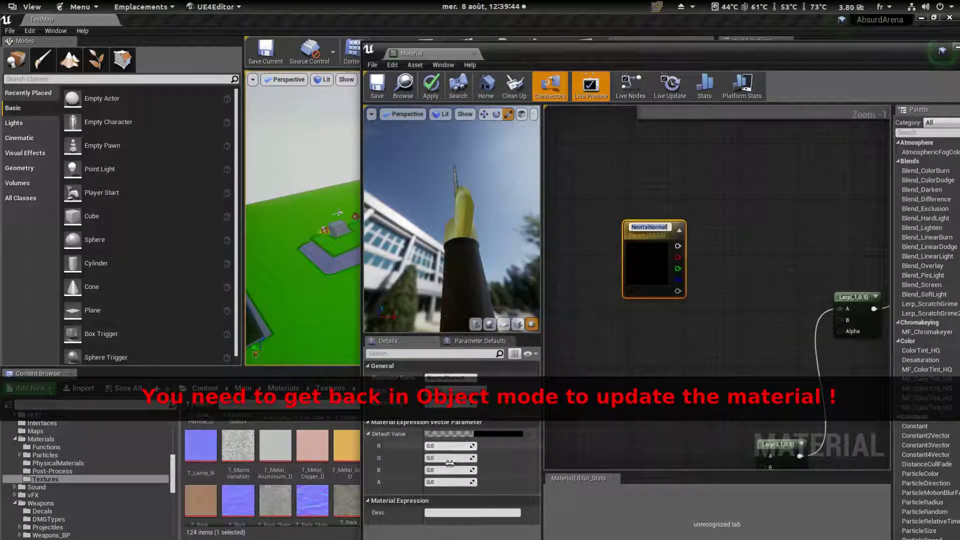
# Set the alpha of the NeurtalNormal parameter's default value to 1
pyautogui.write('1')
pyautogui.press('KP_Enter')
pyautogui.scroll(-2, 650, 260)
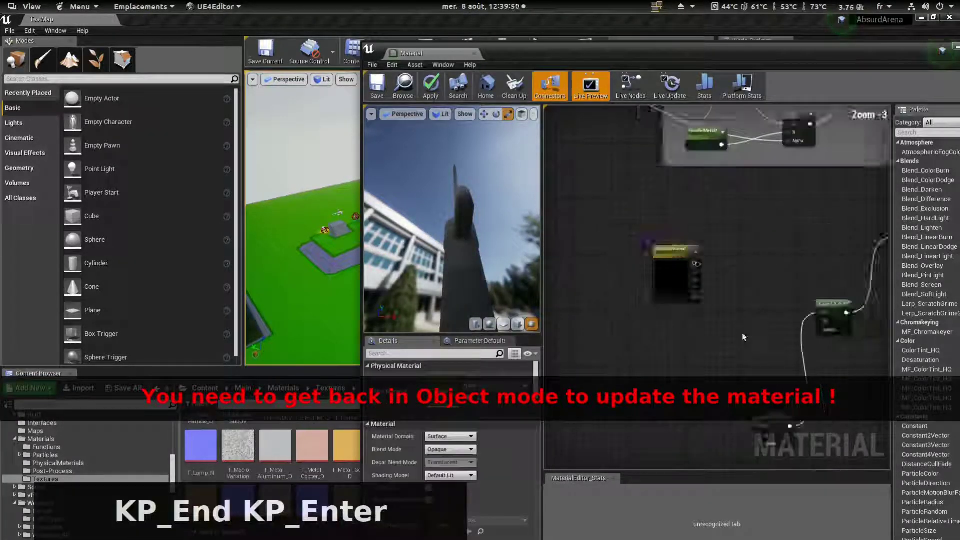
# Connect the RGBA mask texture's channels to the Alpha inputs of the Lerps in the Normal chain
pyautogui.moveTo(594, 237); pyautogui.dragTo(665, 199)
pyautogui.scroll(-2, 666, 200)
pyautogui.moveTo(590, 244); pyautogui.dragTo(690, 272, button='right')
pyautogui.moveTo(581, 129); pyautogui.dragTo(790, 300)
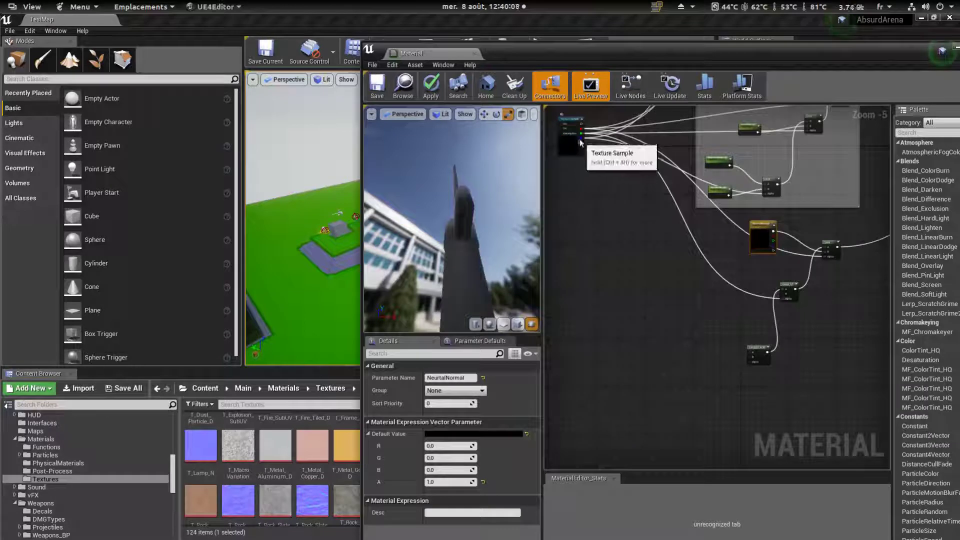
pyautogui.moveTo(582, 139); pyautogui.dragTo(752, 362)
# Connect NeurtalNormal to the B inputs of the middle and lowest Lerps in the Normal chain
pyautogui.scroll(3, 819, 268)
pyautogui.moveTo(698, 189); pyautogui.dragTo(749, 319)
pyautogui.moveTo(634, 208); pyautogui.dragTo(669, 155, button='right')
pyautogui.moveTo(666, 154); pyautogui.dragTo(716, 393)
pyautogui.moveTo(713, 385); pyautogui.dragTo(768, 280, button='right')
# Add a Texture Sample using T_Metal_Rust_N below the Normal chain and connect it to input A of the lowest Lerp
pyautogui.click(335, 433)
pyautogui.click(322, 449)
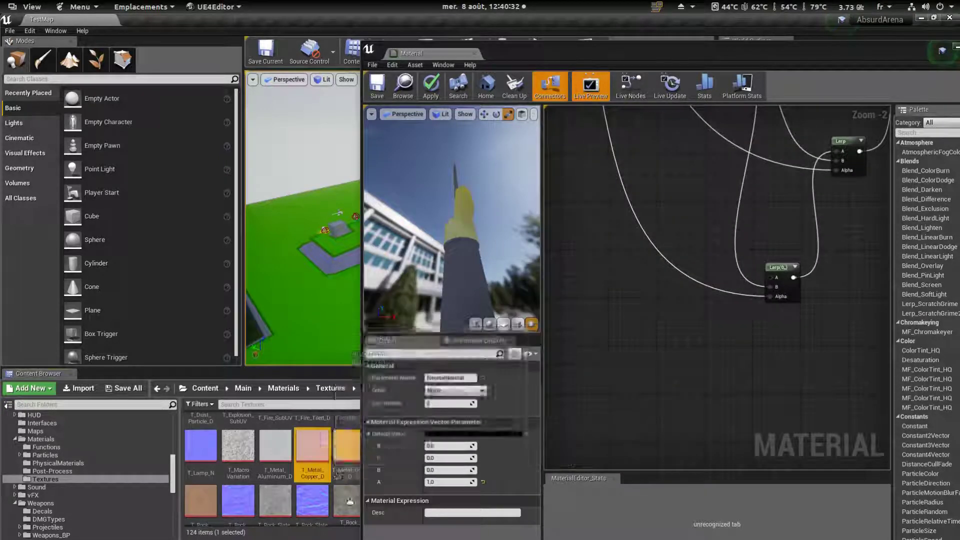
pyautogui.scroll(-2, 310, 463)
pyautogui.moveTo(517, 54); pyautogui.dragTo(414, 27)
pyautogui.click(466, 424)
pyautogui.press('t')
pyautogui.click(557, 298)
pyautogui.moveTo(583, 305); pyautogui.dragTo(671, 251)
pyautogui.moveTo(350, 210); pyautogui.dragTo(365, 235)
pyautogui.moveTo(563, 175); pyautogui.dragTo(574, 228, button='right')
pyautogui.moveTo(360, 200); pyautogui.dragTo(333, 238)
pyautogui.scroll(5, 345, 220)
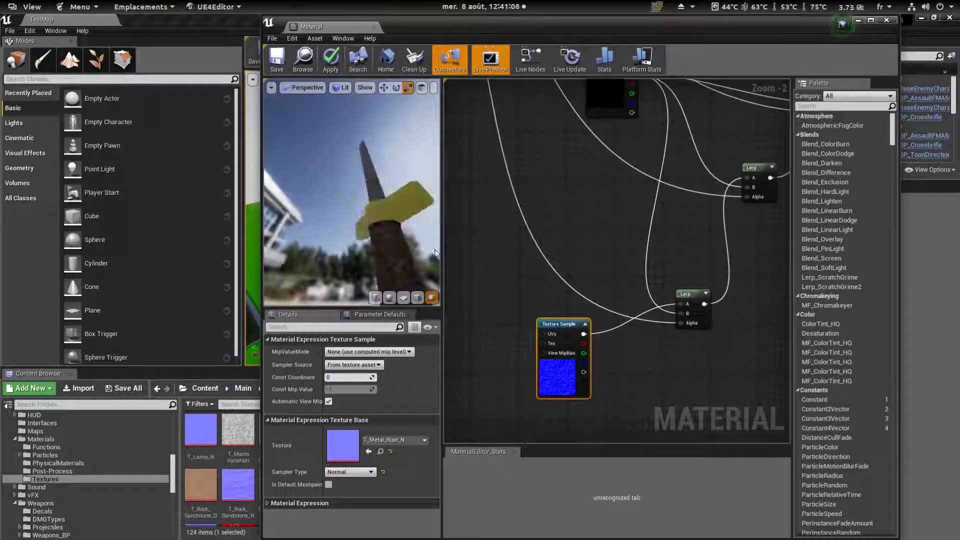
# Set the R, G and B default values of NeurtalNormal to 0.5 each
pyautogui.moveTo(595, 145); pyautogui.dragTo(595, 248, button='right')
pyautogui.click(600, 191)
pyautogui.click(353, 421)
pyautogui.write('.5')
pyautogui.press('Tab')
pyautogui.write('.5')
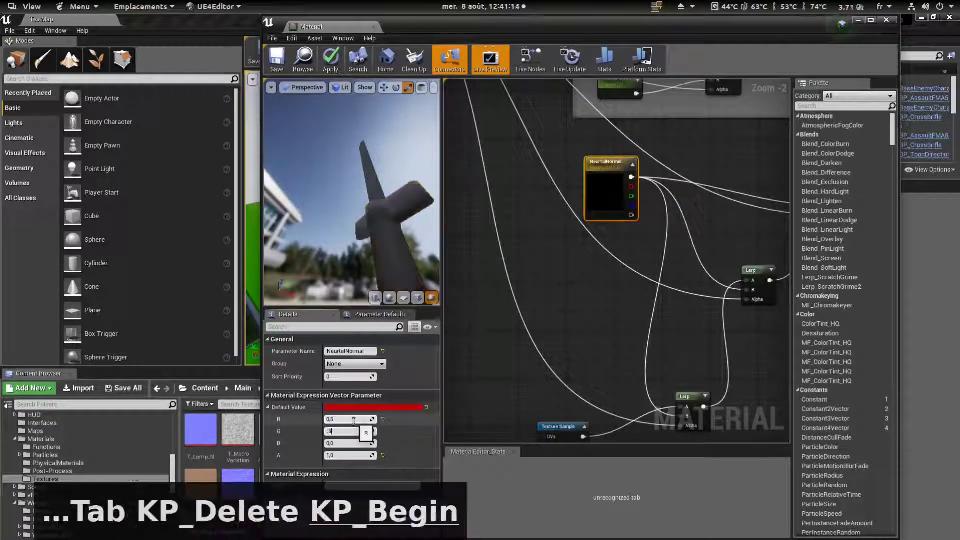
pyautogui.press('Tab')
pyautogui.write('.5')
pyautogui.press('Return')
pyautogui.moveTo(368, 211); pyautogui.dragTo(342, 235)
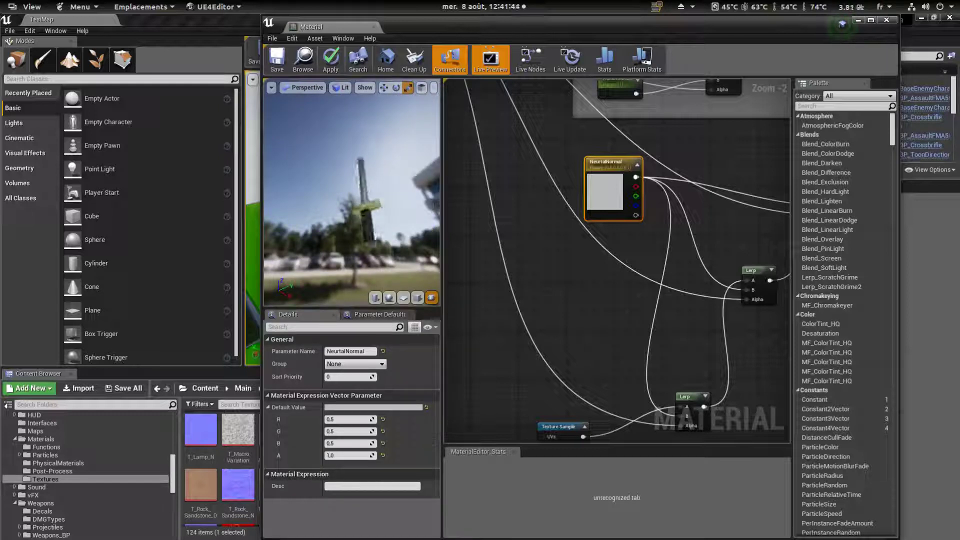
pyautogui.moveTo(434, 205); pyautogui.dragTo(432, 244, button='right')
# Set the GuardMetal? parameter in the Metal ? group to 0
pyautogui.moveTo(742, 234); pyautogui.dragTo(612, 500, button='right')
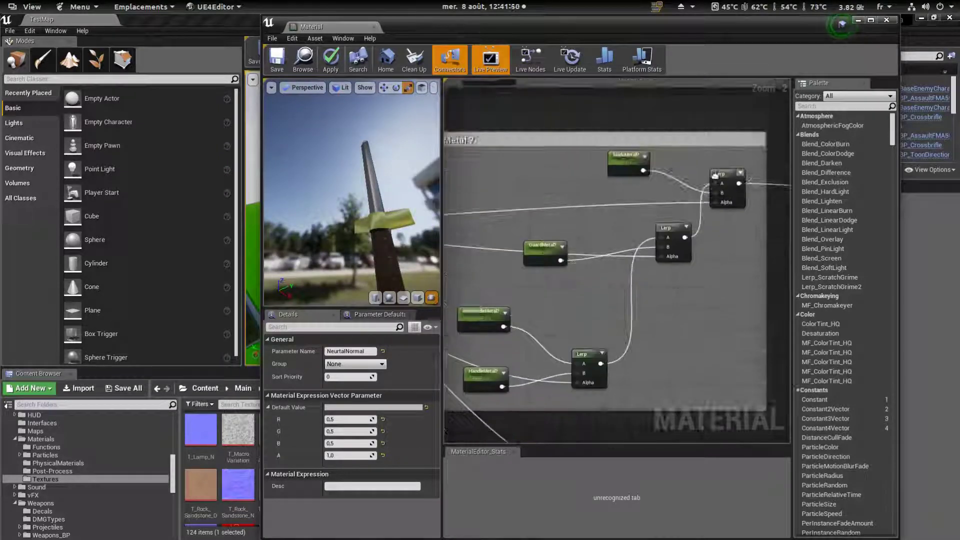
pyautogui.click(543, 248)
pyautogui.press('KP_Insert')
pyautogui.press('KP_Enter')
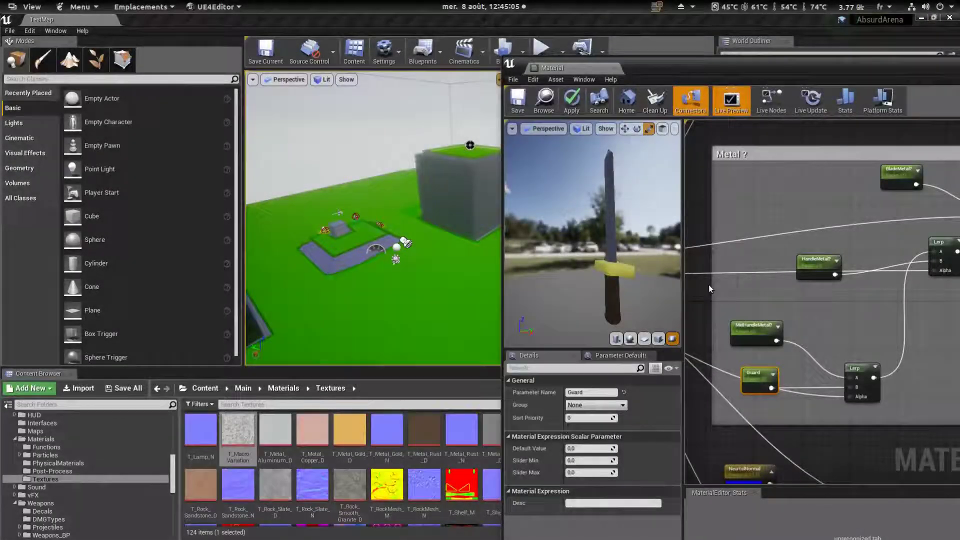
# Select the T_Metal_Gold_D texture, then disconnect the Guard colour parameter from its Diffuse Lerp and move it above MidHandle
pyautogui.click(360, 443)
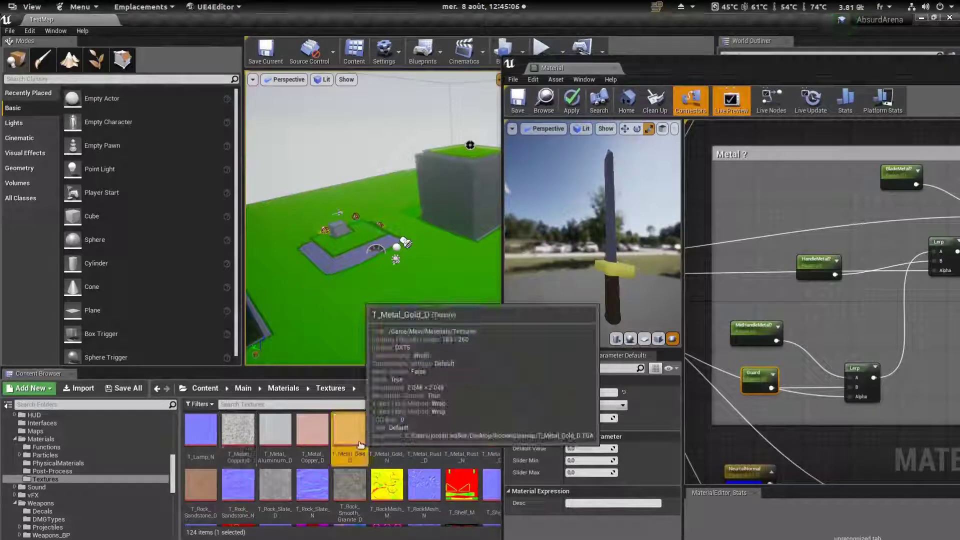
pyautogui.doubleClick(848, 58)
pyautogui.moveTo(471, 277); pyautogui.dragTo(580, 479, button='right')
pyautogui.moveTo(511, 399); pyautogui.dragTo(515, 396, button='right')
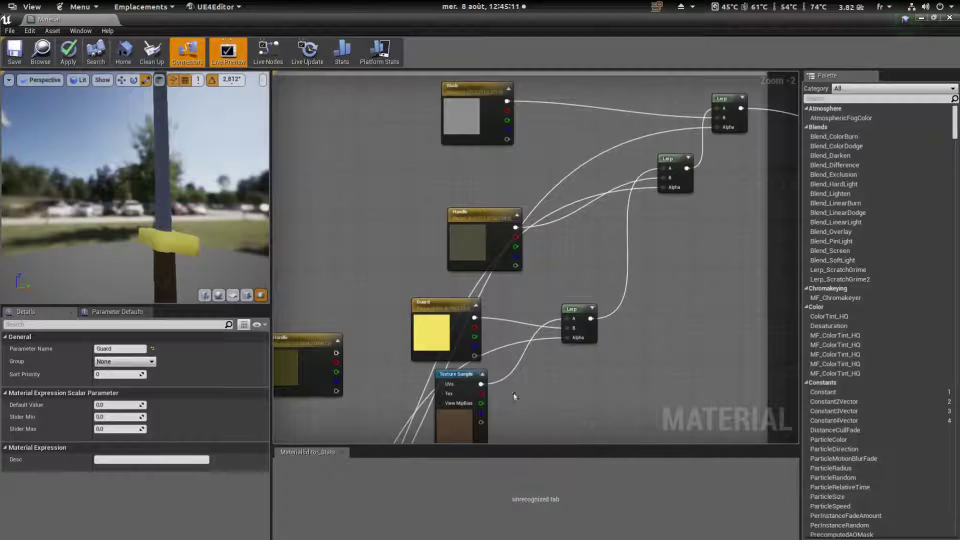
pyautogui.click(447, 309)
pyautogui.moveTo(457, 332); pyautogui.dragTo(535, 284, button='right')
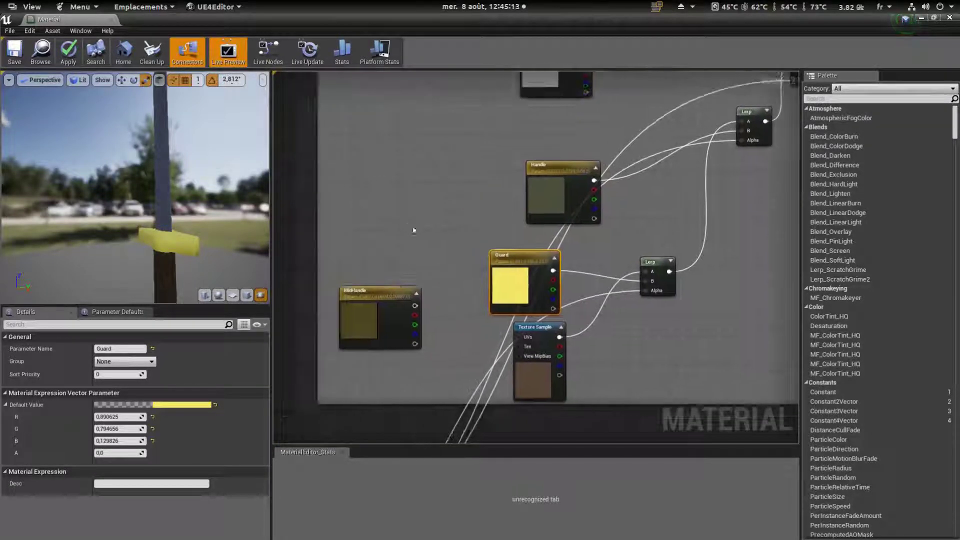
pyautogui.press('alt')
pyautogui.keyDown('alt'); pyautogui.moveTo(535, 284); pyautogui.dragTo(360, 199); pyautogui.keyUp('alt')
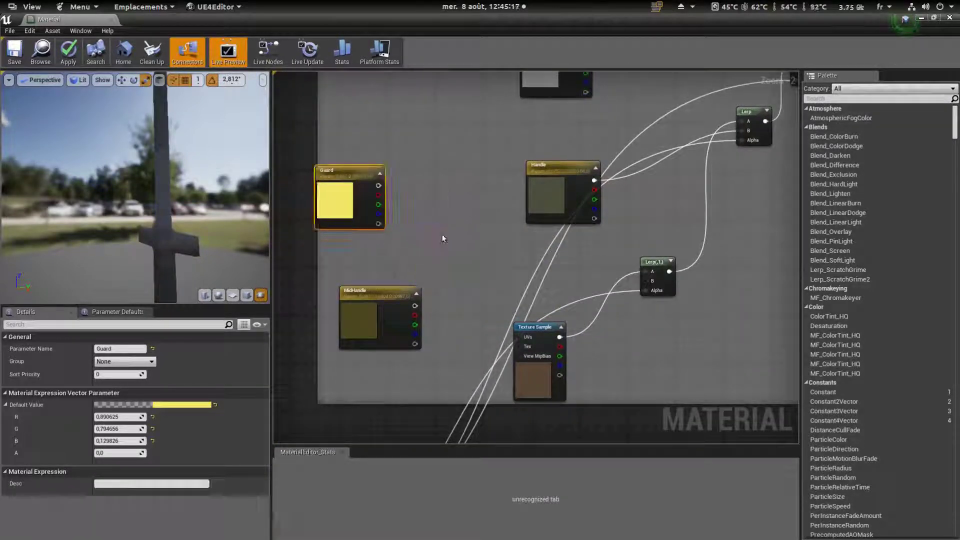
# Add a Texture Sample using T_Metal_Gold_D and connect it to input B of the lowest Diffuse Lerp
pyautogui.press('t')
pyautogui.click(500, 261)
pyautogui.moveTo(519, 266); pyautogui.dragTo(647, 282)
pyautogui.moveTo(502, 231); pyautogui.dragTo(544, 237)
# Shift the lowest Lerp of the Normal chain slightly and disconnect NeurtalNormal from its B input
pyautogui.moveTo(579, 126); pyautogui.dragTo(578, 70, button='right')
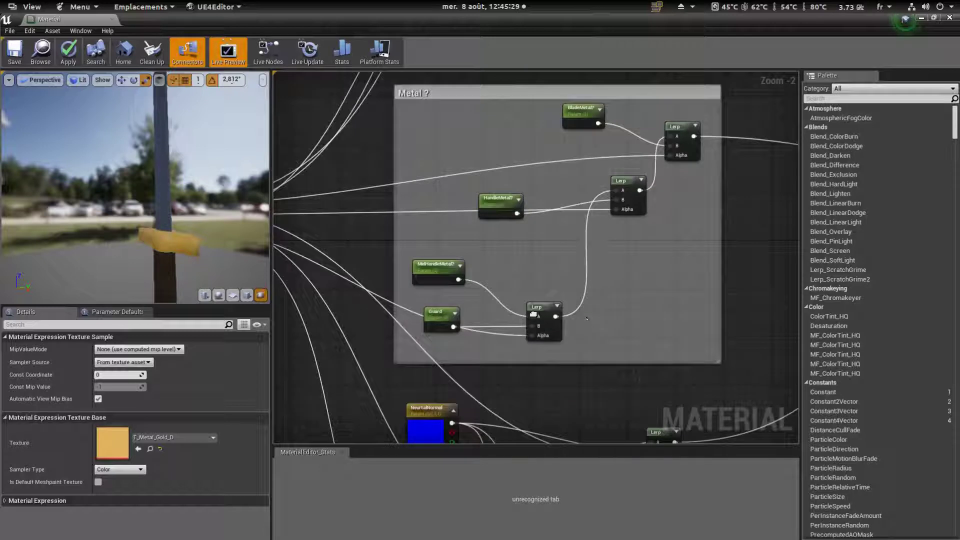
pyautogui.moveTo(679, 375); pyautogui.dragTo(901, 353, button='right')
pyautogui.moveTo(857, 433); pyautogui.dragTo(733, 174, button='right')
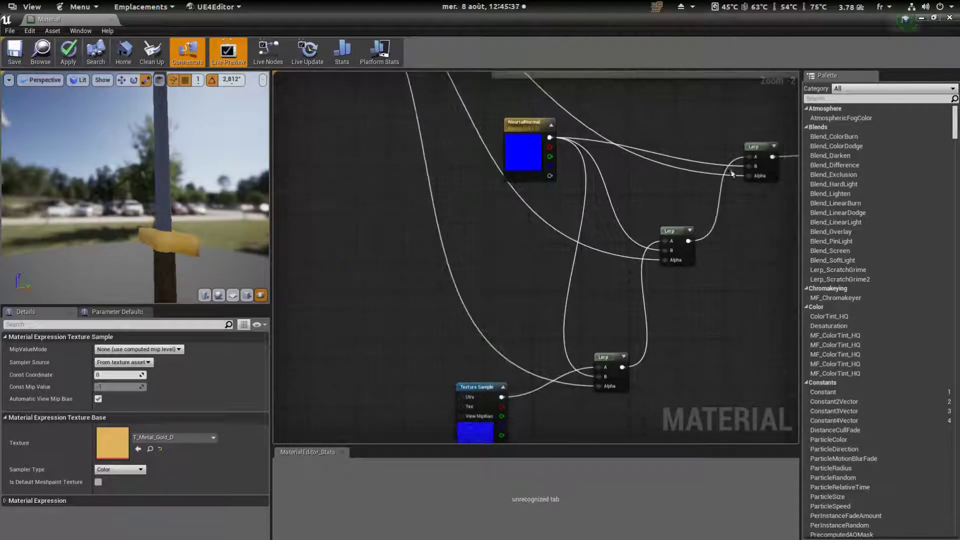
pyautogui.moveTo(616, 350); pyautogui.dragTo(619, 286, button='right')
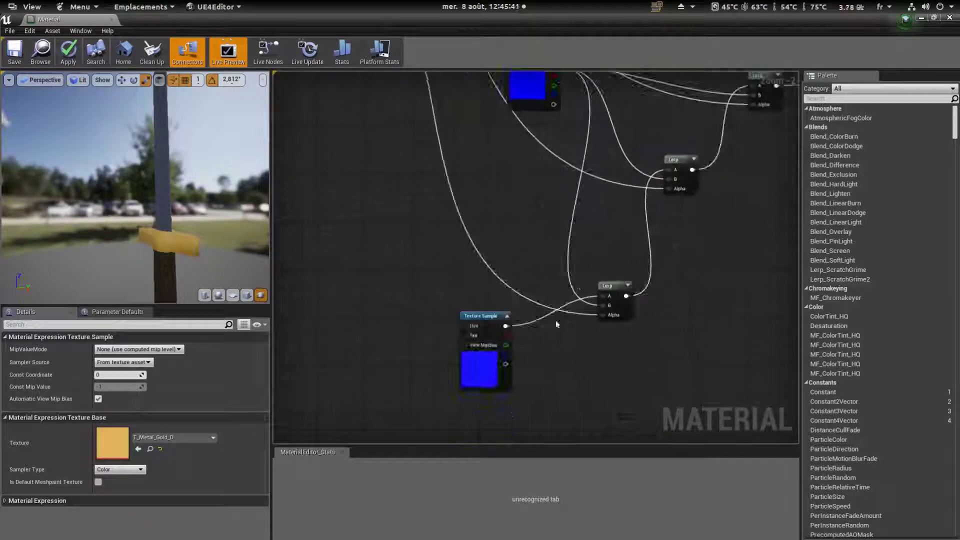
pyautogui.moveTo(618, 286); pyautogui.dragTo(636, 275)
pyautogui.keyDown('alt'); pyautogui.click(624, 295); pyautogui.keyUp('alt')
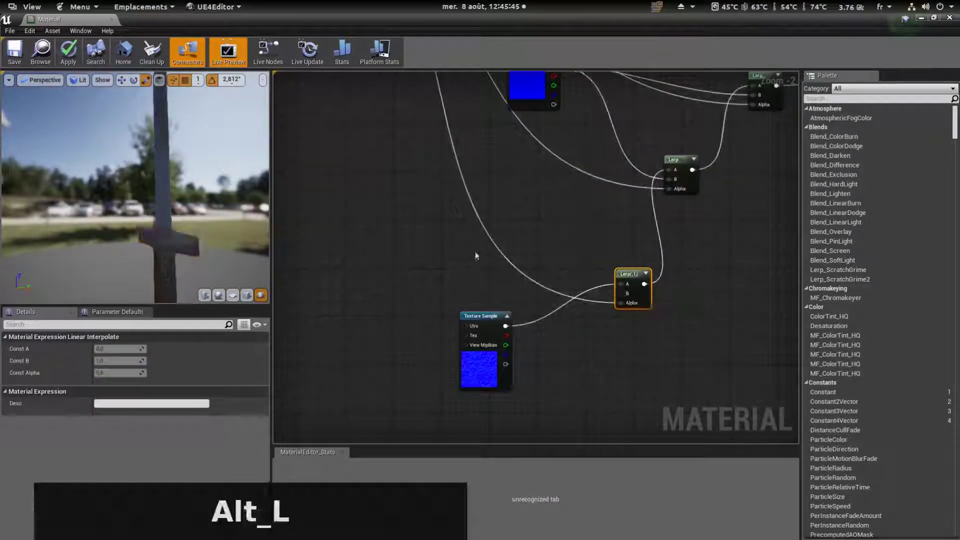
# Add a Texture Sample using T_Metal_Gold_N above the rust normal sample and connect it to the lowest Lerp's B input
pyautogui.click(447, 240)
pyautogui.moveTo(446, 240); pyautogui.dragTo(473, 181)
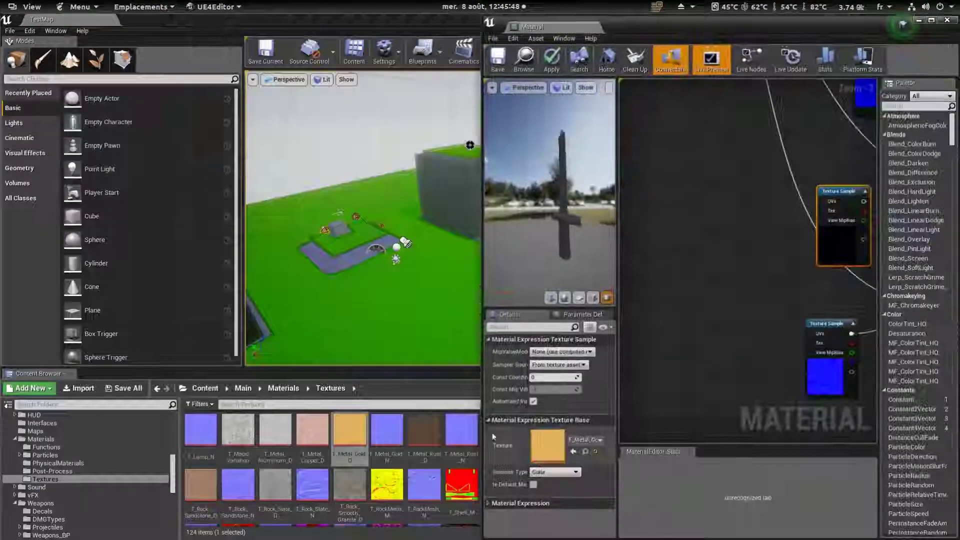
pyautogui.moveTo(382, 438); pyautogui.dragTo(550, 452)
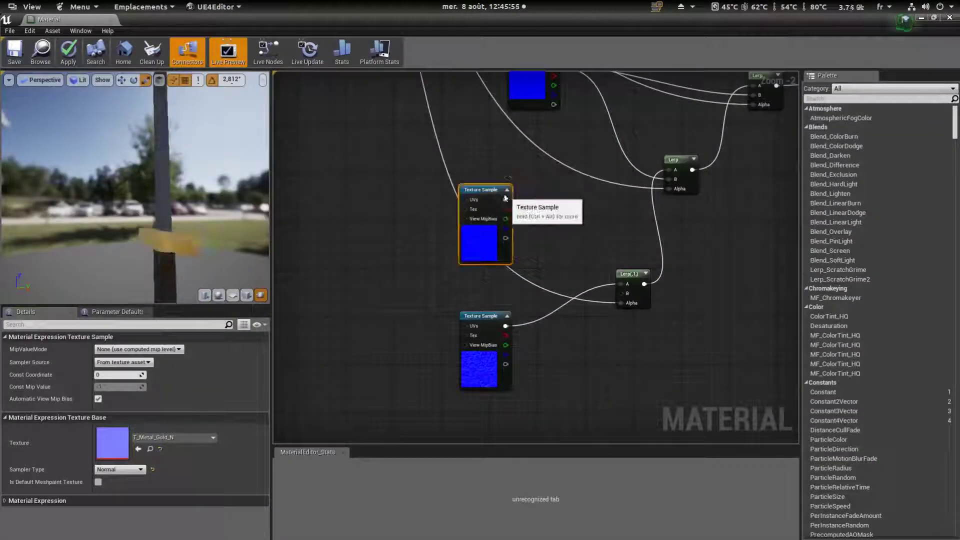
pyautogui.moveTo(506, 200); pyautogui.dragTo(623, 294)
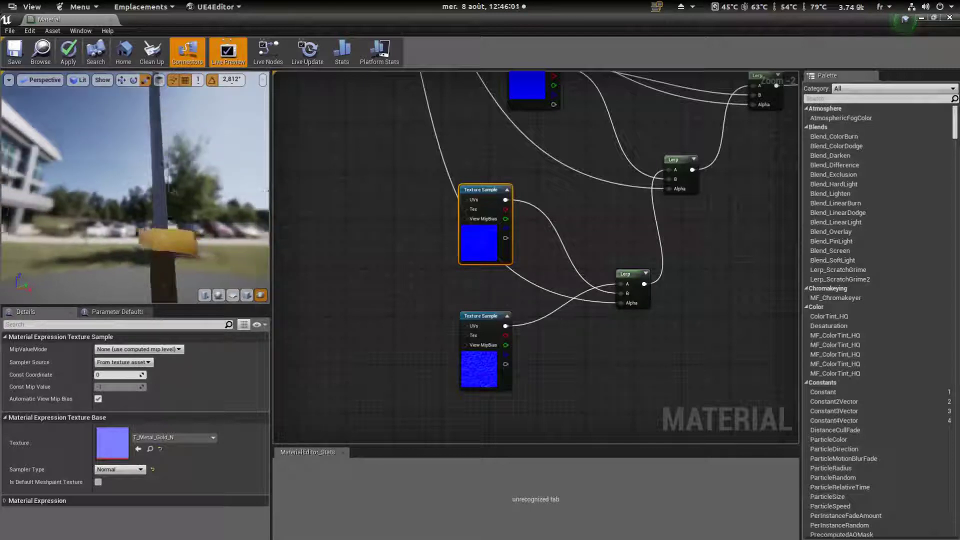
# Orbit and zoom the sword preview to examine the gold texture and normals on the guard
pyautogui.moveTo(199, 248); pyautogui.dragTo(60, 200)
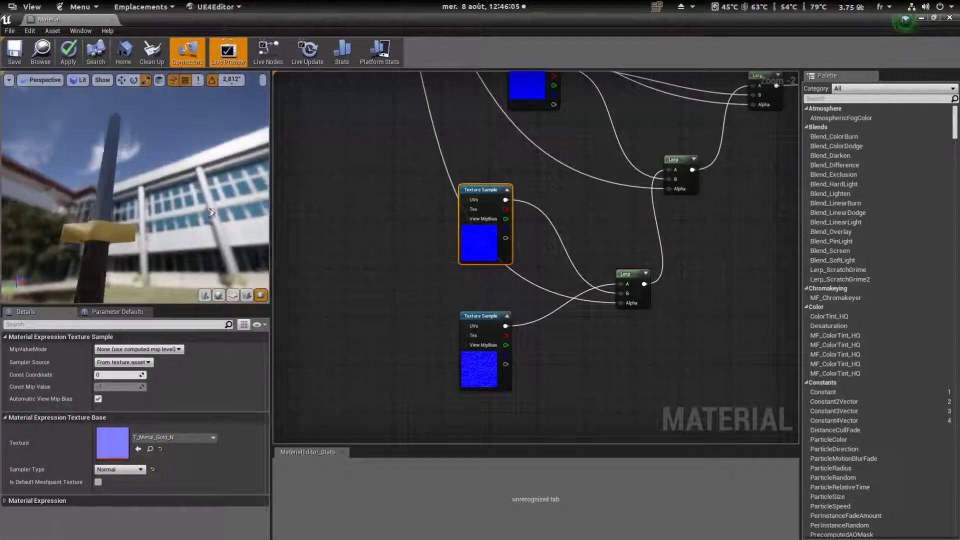
pyautogui.moveTo(75, 210); pyautogui.dragTo(137, 242)
pyautogui.scroll(5, 134, 162)
pyautogui.moveTo(133, 162); pyautogui.dragTo(193, 163)
pyautogui.moveTo(197, 217)
pyautogui.mouseDown()
pyautogui.moveTo(170, 223)
pyautogui.moveTo(188, 224)
pyautogui.mouseUp()
pyautogui.scroll(-10, 188, 225)
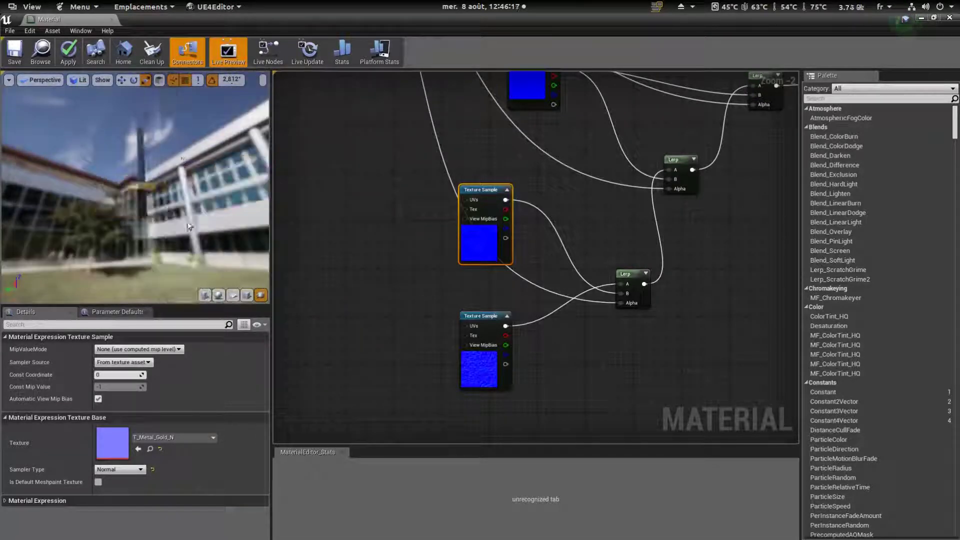
# Apply the changes to the sword material and save it
pyautogui.click(69, 58)
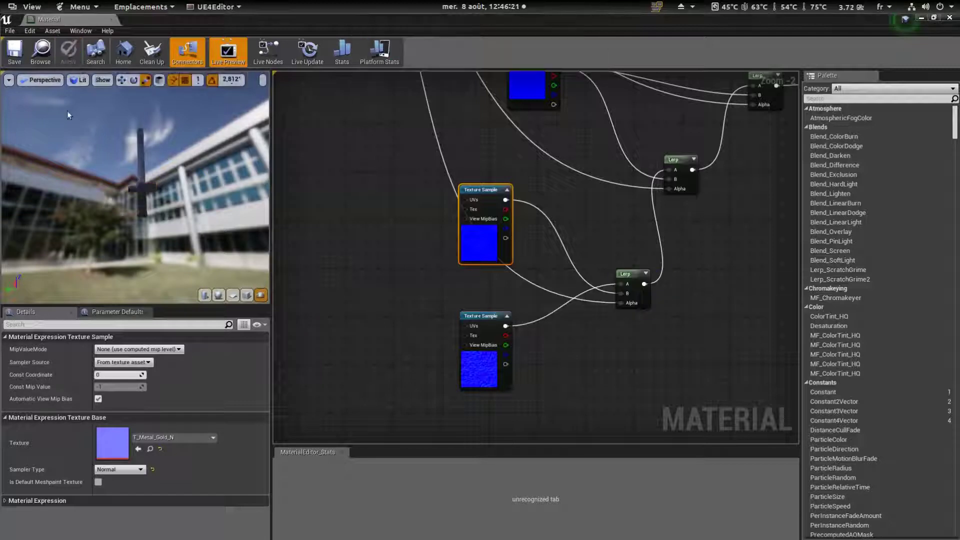
pyautogui.click(14, 62)
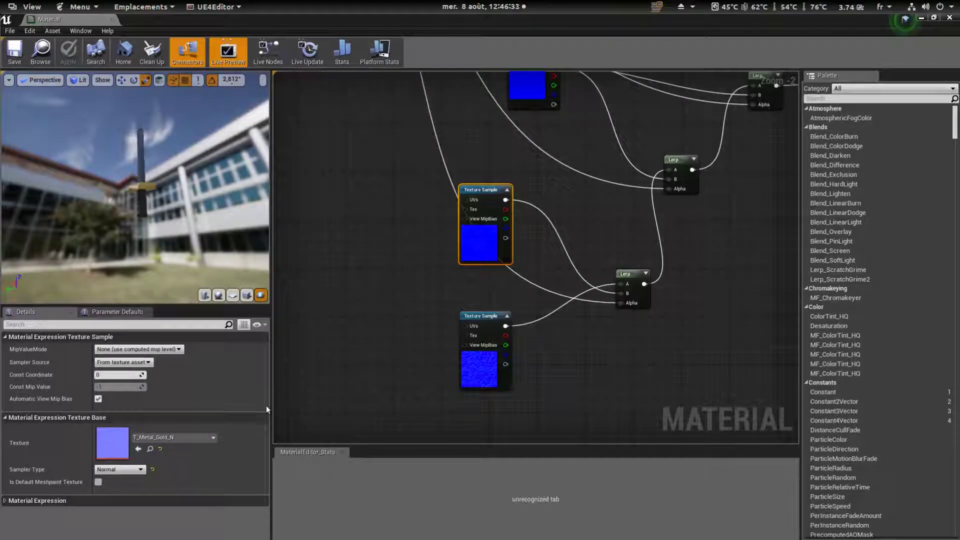
# Group the Normal chain's nodes in a comment named Normals and apply the material
pyautogui.scroll(-4, 717, 233)
pyautogui.moveTo(717, 234); pyautogui.dragTo(536, 360, button='right')
pyautogui.moveTo(408, 269); pyautogui.dragTo(603, 461)
pyautogui.moveTo(628, 270); pyautogui.dragTo(652, 350, button='right')
pyautogui.write('cNormals')
pyautogui.press('Return')
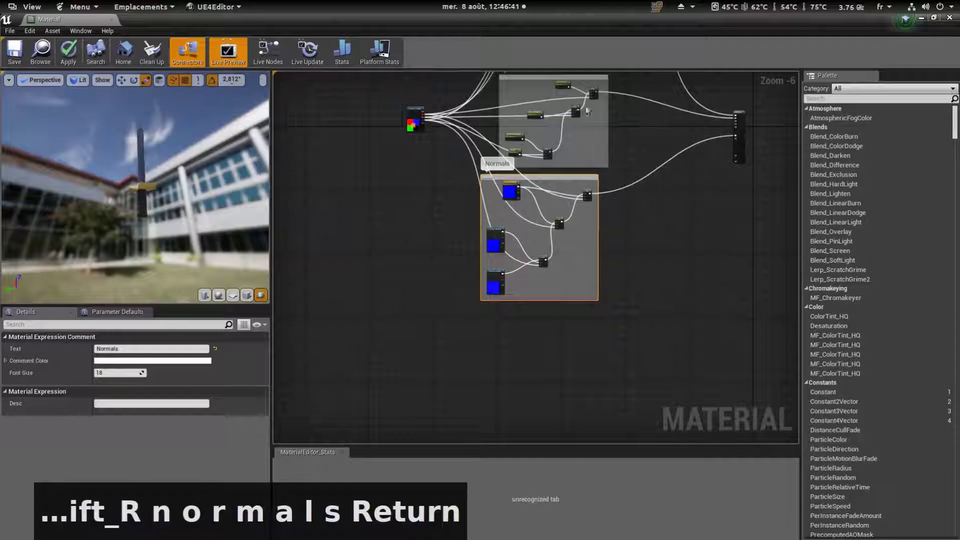
pyautogui.click(68, 50)
pyautogui.moveTo(707, 232); pyautogui.dragTo(686, 300, button='right')
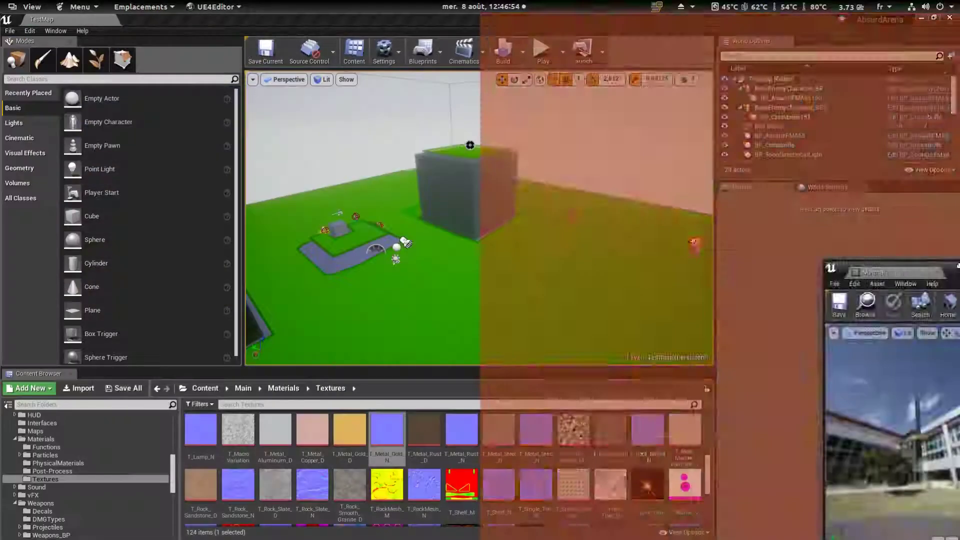
# Create a material instance from the sword's Material asset in the BasicSword folder
pyautogui.moveTo(959, 265); pyautogui.dragTo(959, 266)
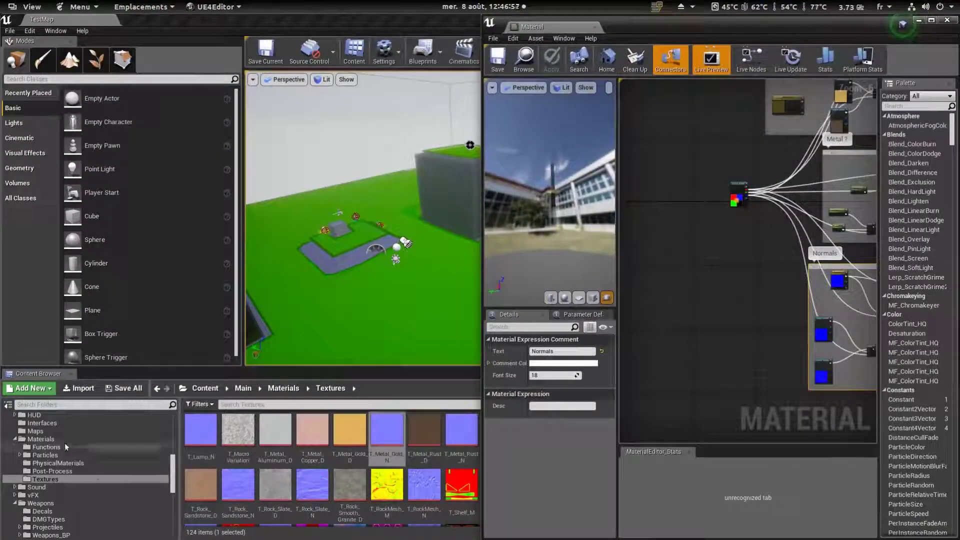
pyautogui.click(41, 439)
pyautogui.scroll(-3, 62, 500)
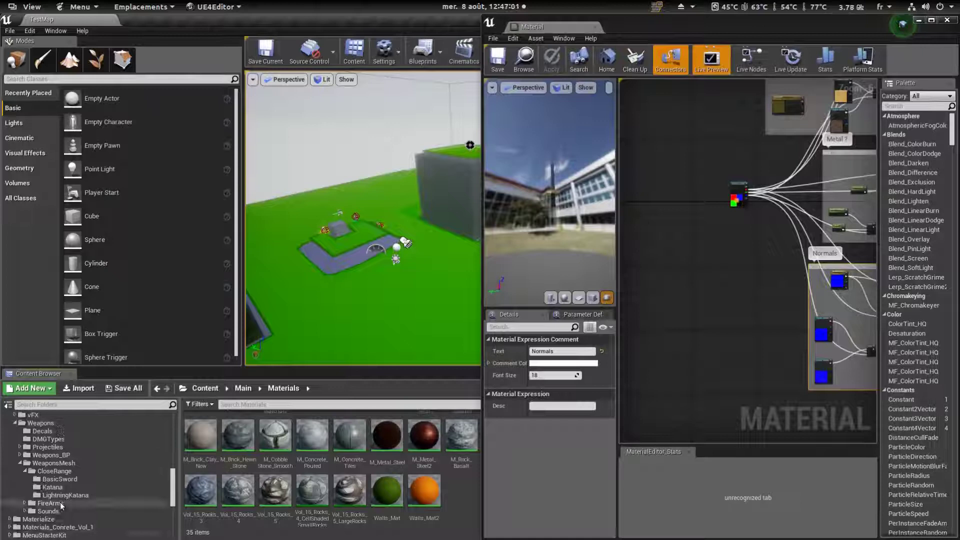
pyautogui.click(59, 479)
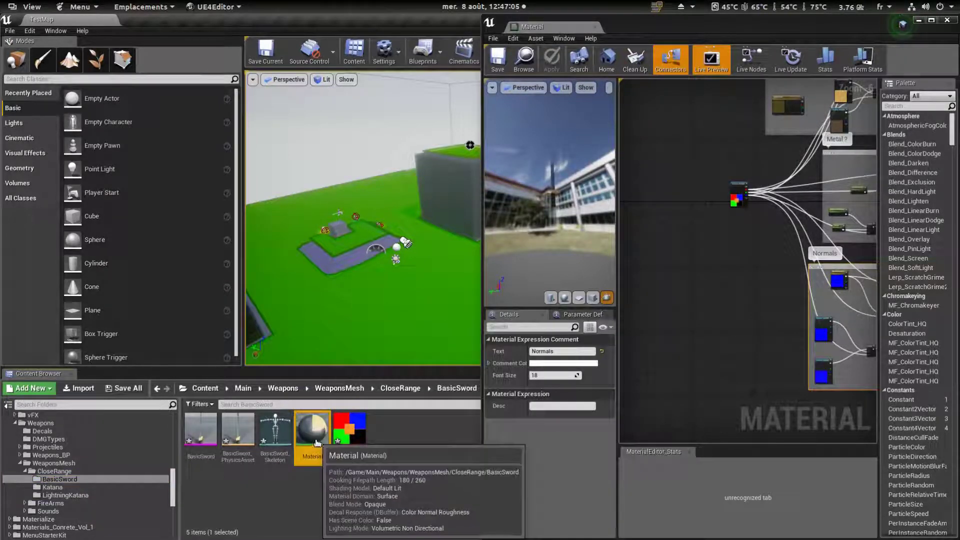
pyautogui.rightClick(322, 461)
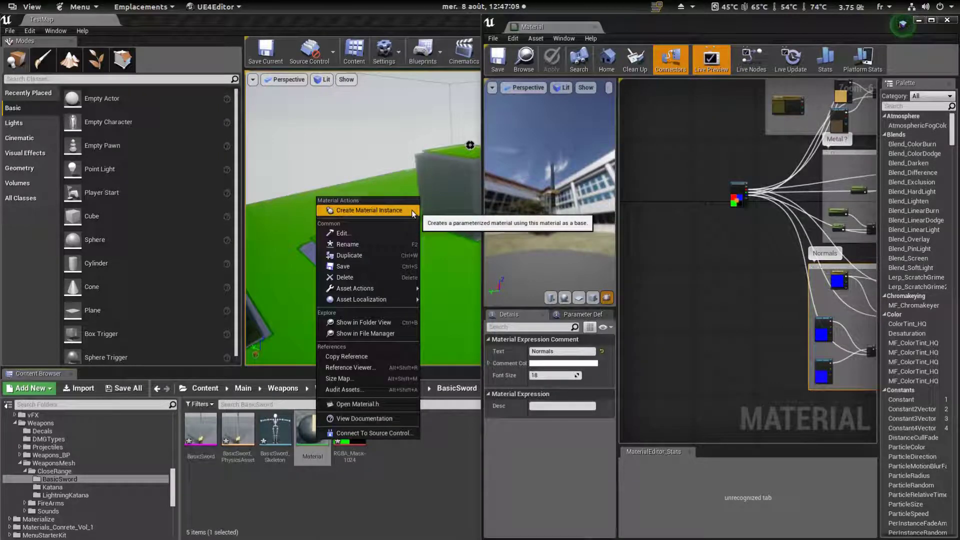
pyautogui.click(380, 210)
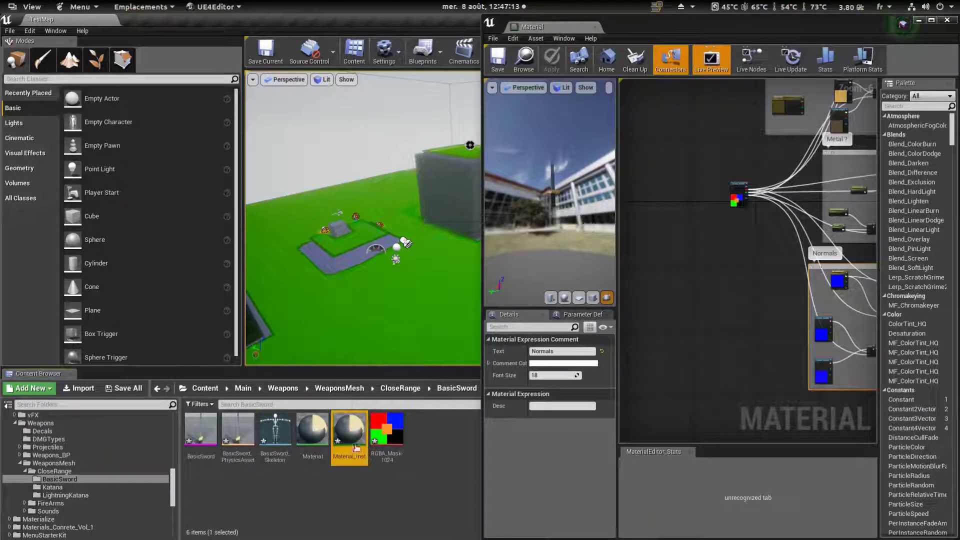
# Close the parent material, open the new material instance and review its vector and scalar parameters
pyautogui.click(947, 20)
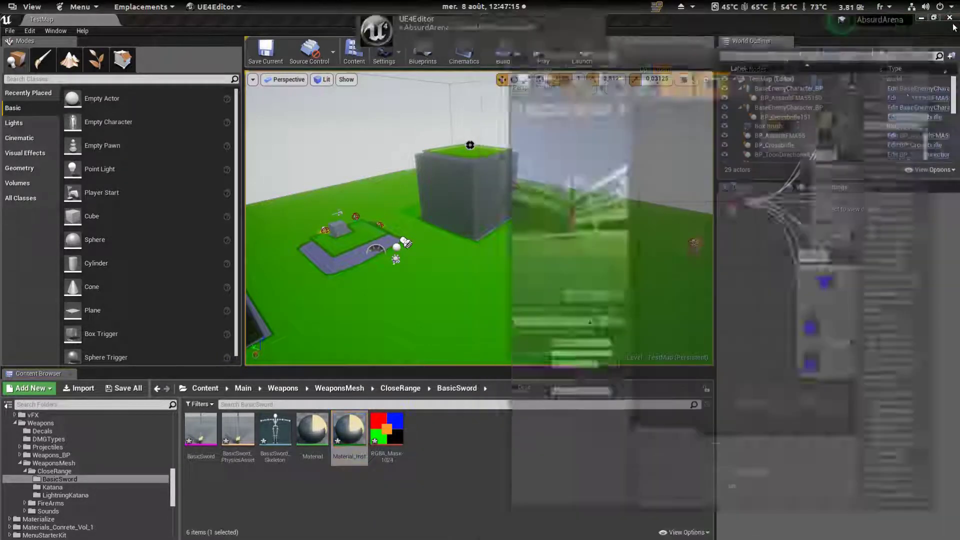
pyautogui.doubleClick(363, 456)
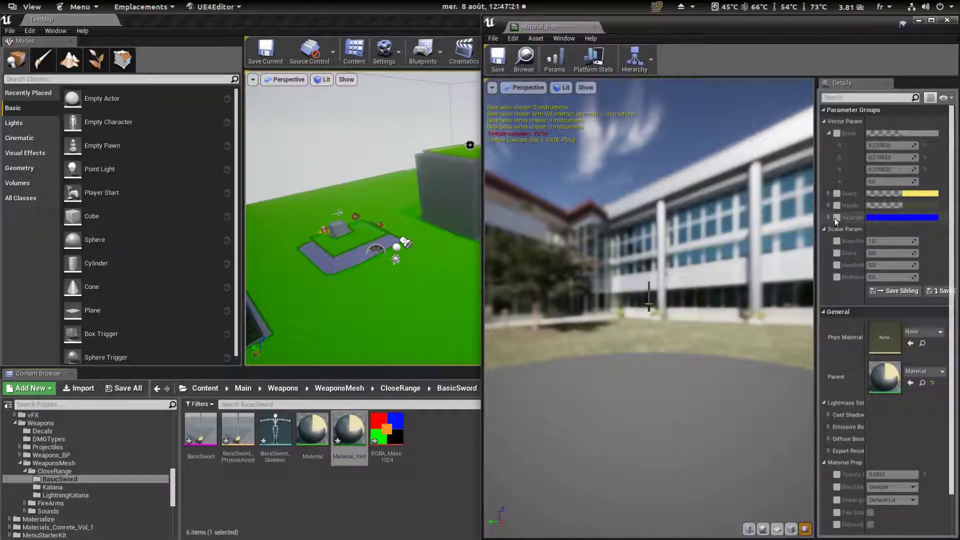
pyautogui.moveTo(863, 227); pyautogui.dragTo(870, 226)
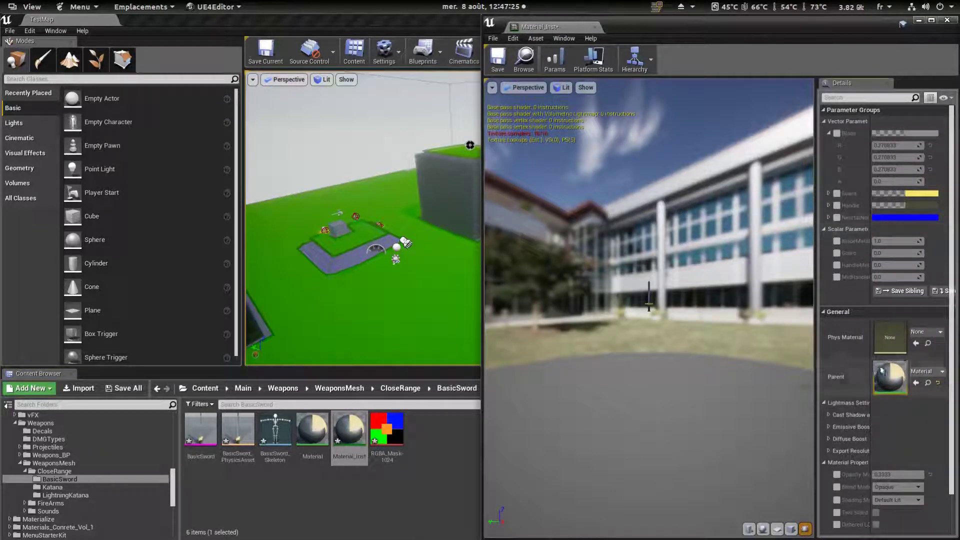
pyautogui.click(204, 441)
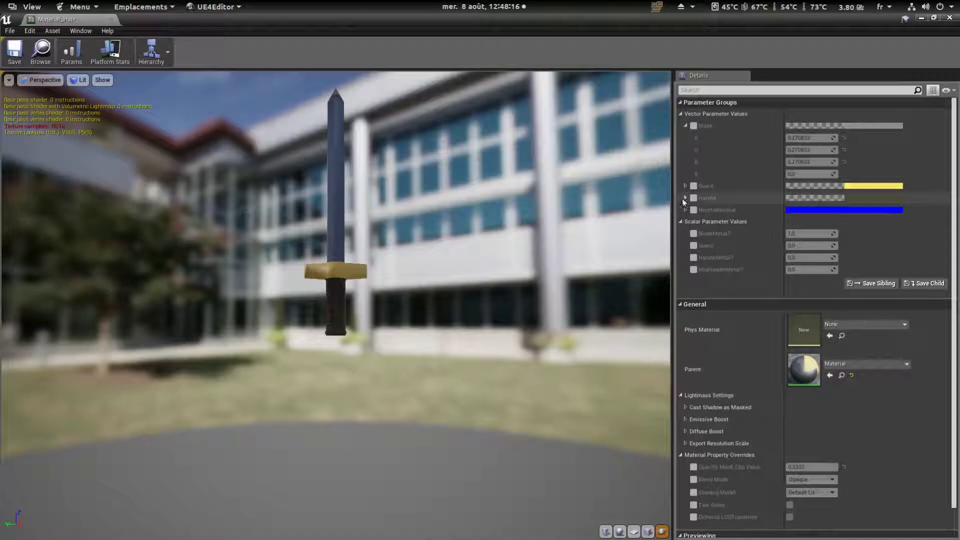
pyautogui.scroll(-2, 792, 297)
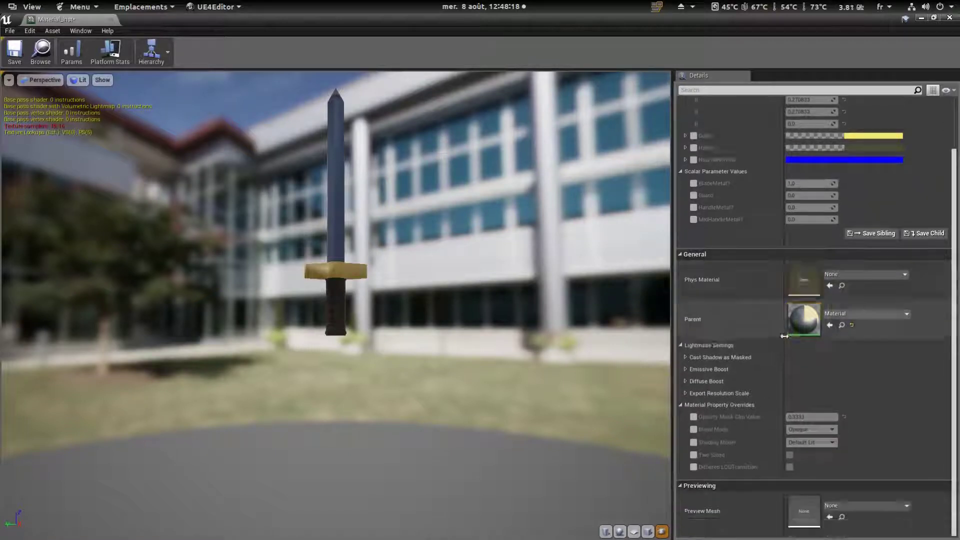
# Override the Guard scalar parameter in the material instance with a value of 1.0 and inspect the sword preview
pyautogui.scroll(2, 835, 324)
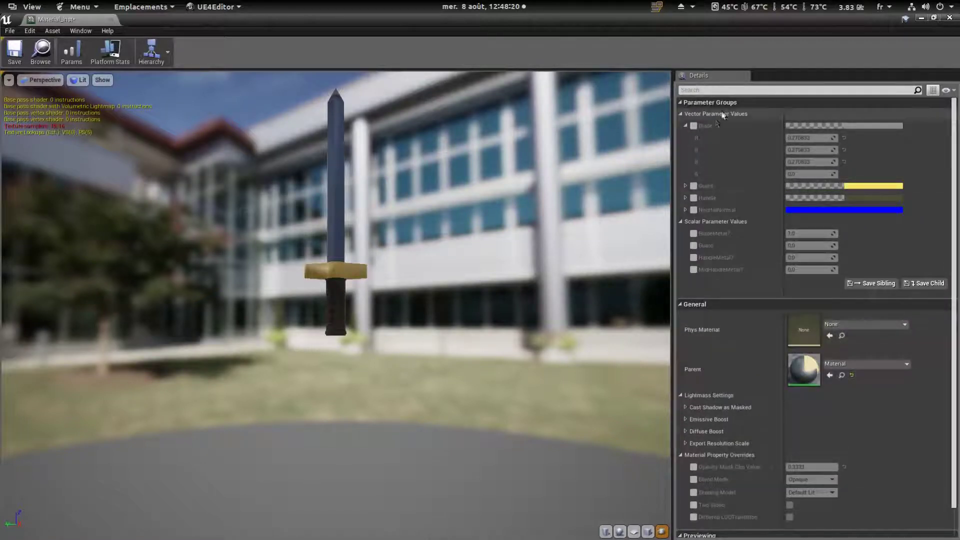
pyautogui.click(694, 258)
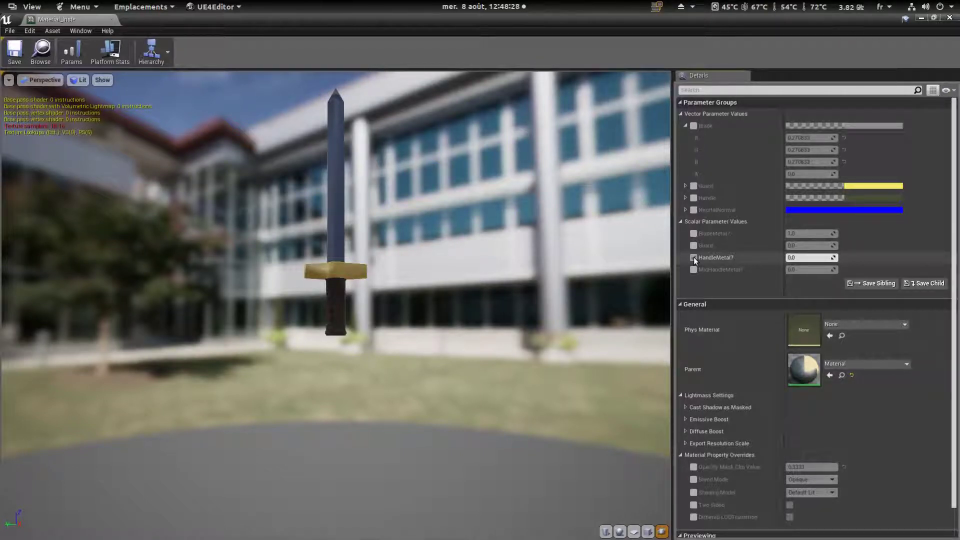
pyautogui.click(695, 257)
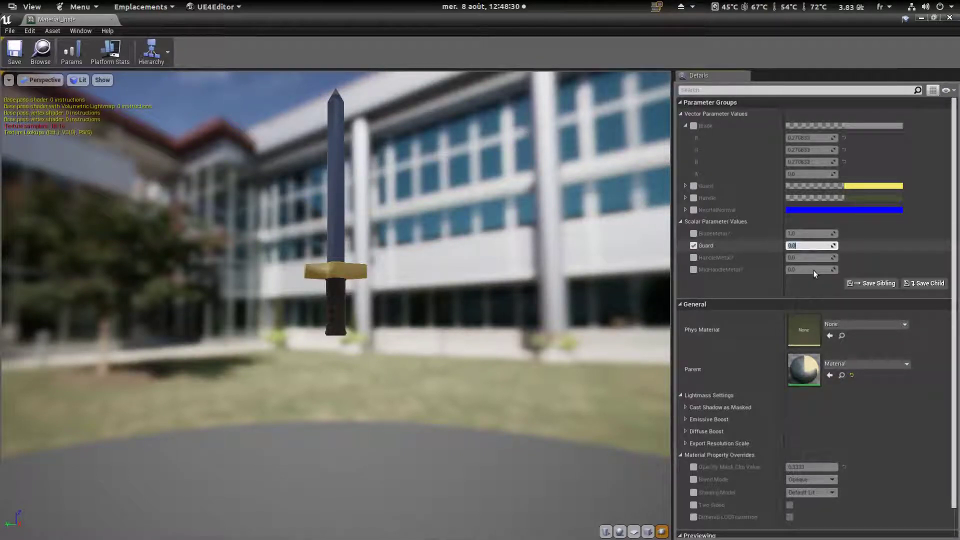
pyautogui.write('1')
pyautogui.press('KP_Enter')
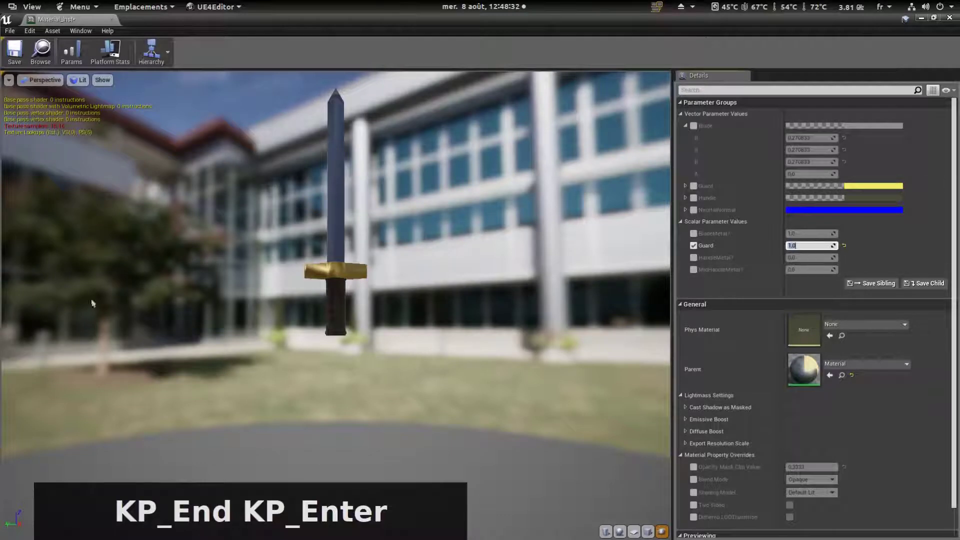
pyautogui.moveTo(358, 274)
pyautogui.mouseDown()
pyautogui.moveTo(545, 256)
pyautogui.moveTo(365, 265)
pyautogui.mouseUp()
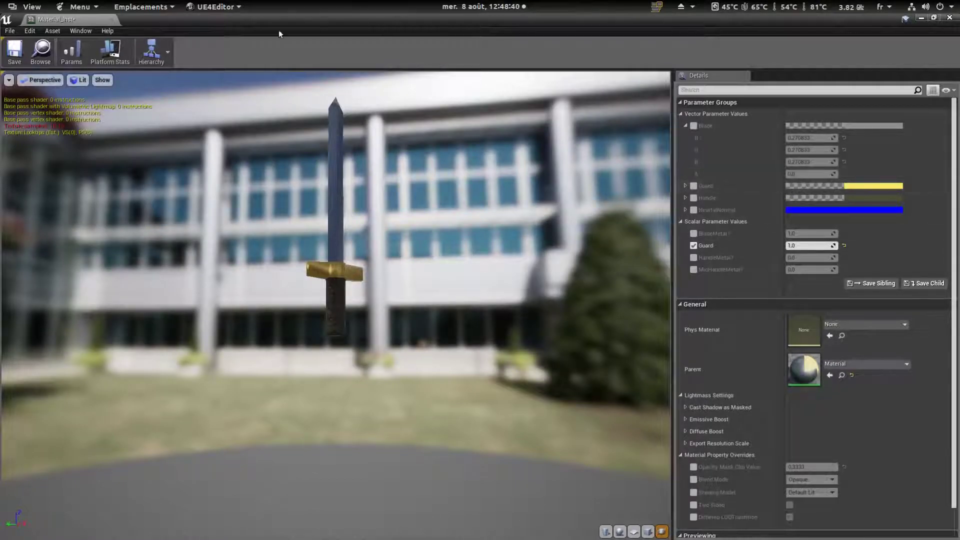
# Reopen the sword's parent Material from the BasicSword folder in a maximized editor
pyautogui.moveTo(0, 0)
pyautogui.click(334, 417)
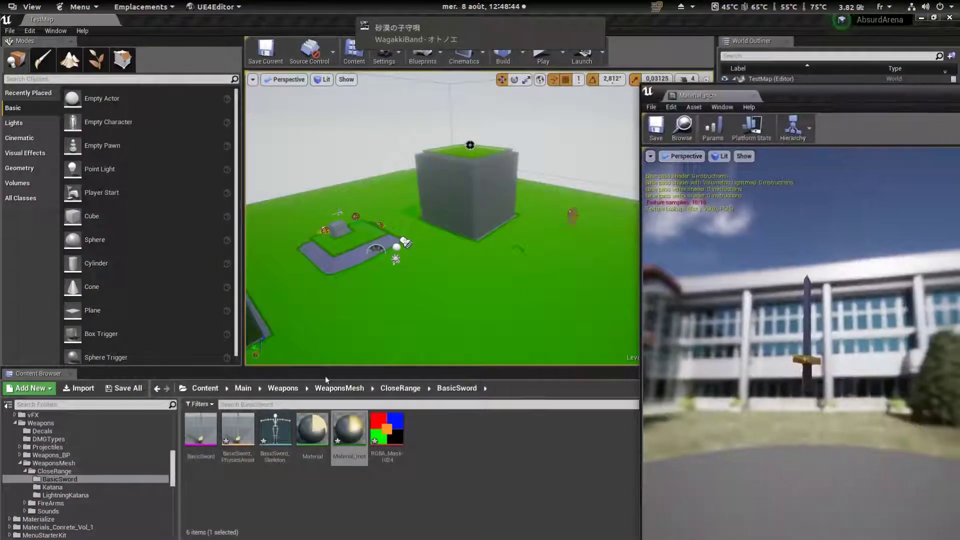
pyautogui.doubleClick(313, 430)
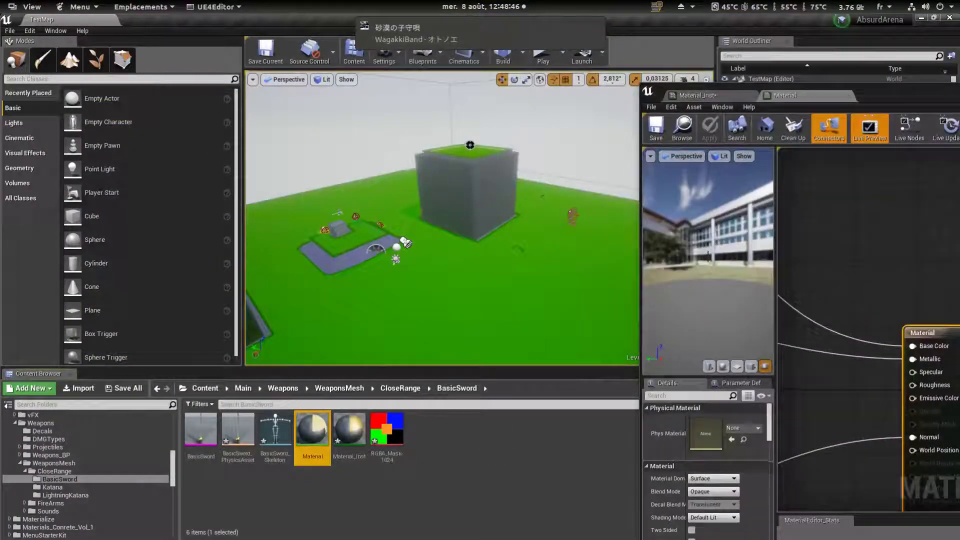
pyautogui.doubleClick(920, 99)
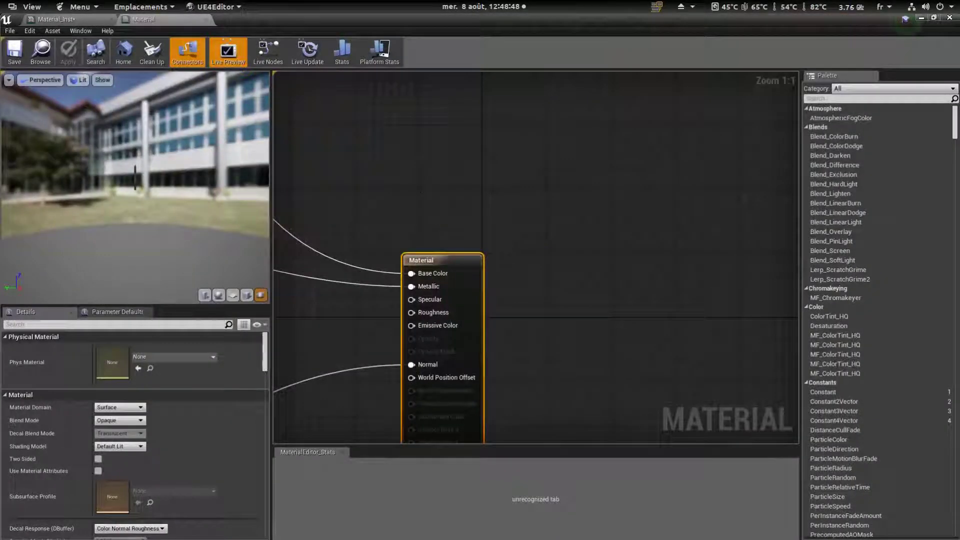
# Delete the unconnected Guard and MidHandle vector parameters from the Diffuse group
pyautogui.scroll(-5, 574, 345)
pyautogui.moveTo(411, 182); pyautogui.dragTo(432, 337, button='right')
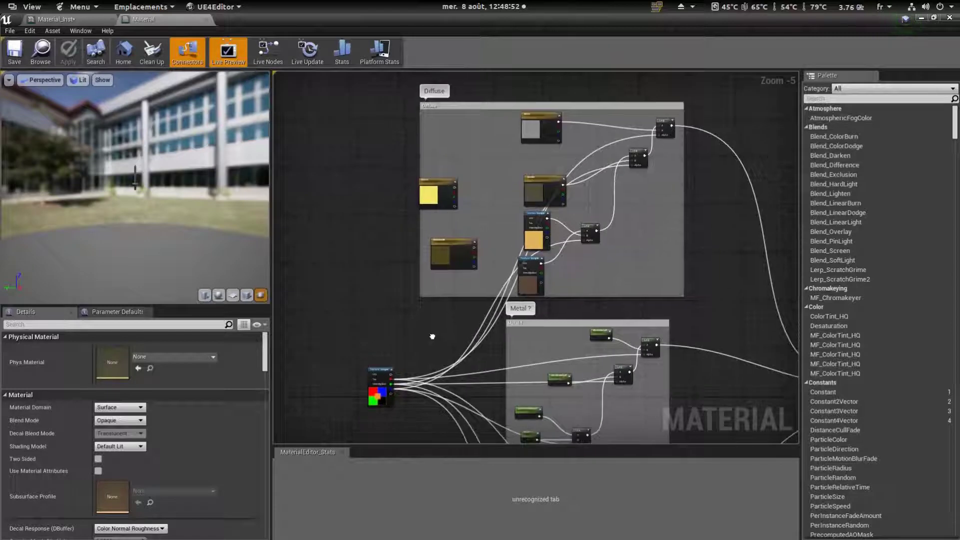
pyautogui.scroll(3, 511, 260)
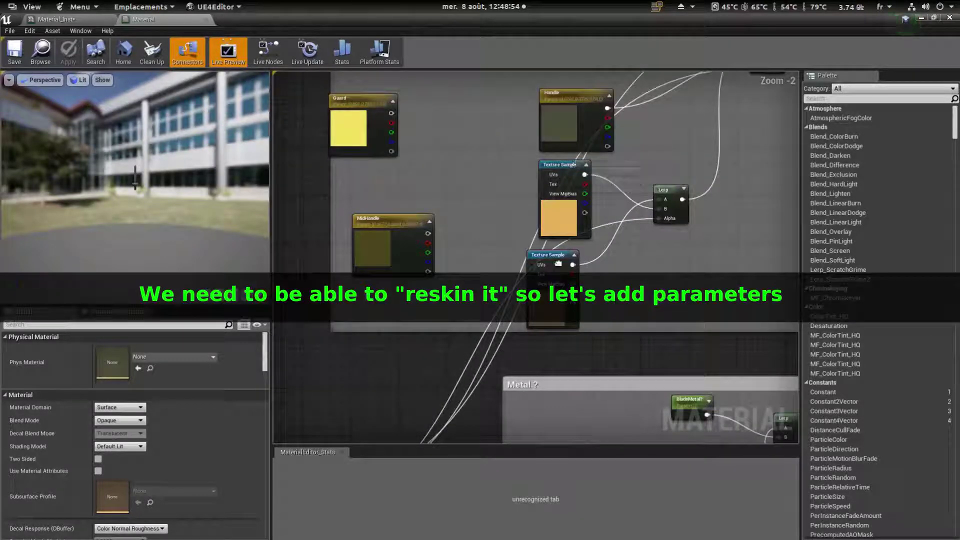
pyautogui.moveTo(446, 171); pyautogui.dragTo(574, 177, button='right')
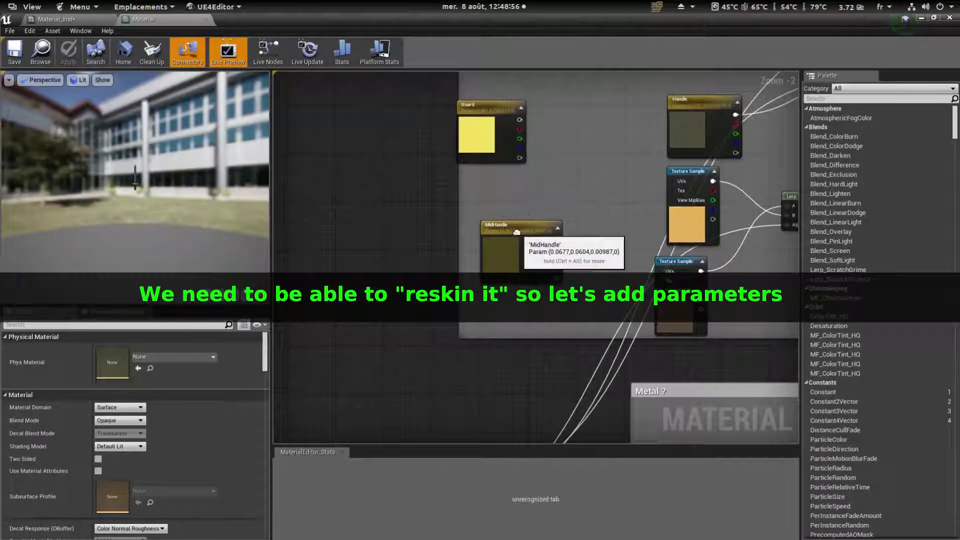
pyautogui.click(517, 232)
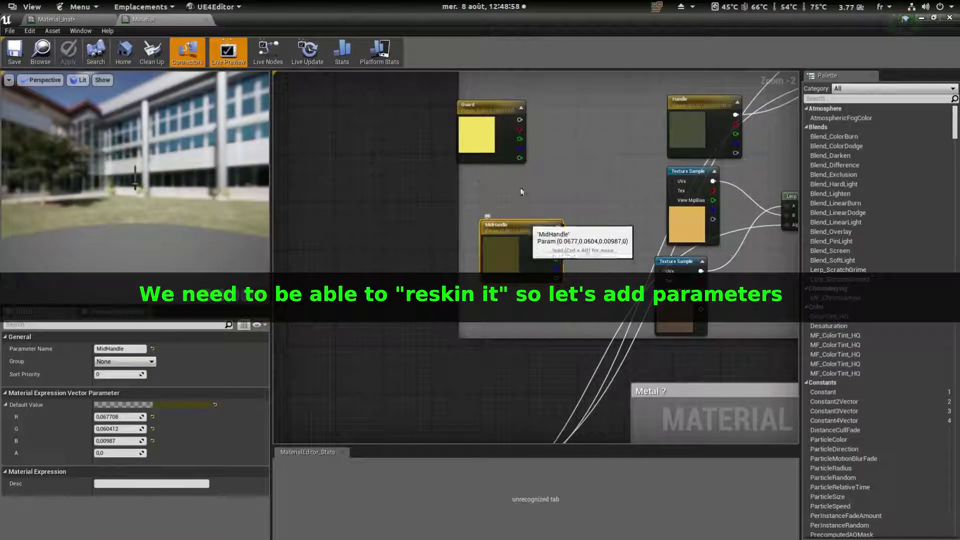
pyautogui.keyDown('ctrl'); pyautogui.click(496, 110); pyautogui.keyUp('ctrl')
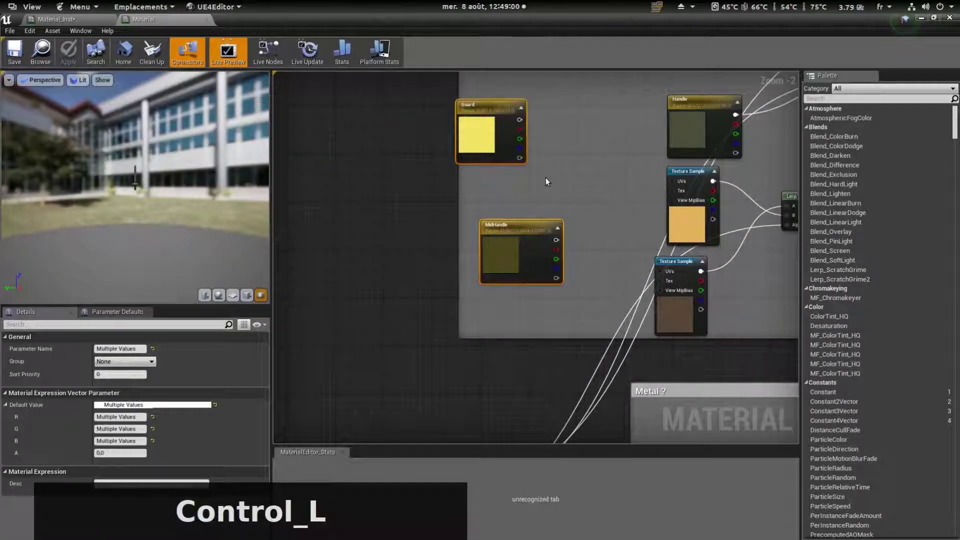
pyautogui.press('Delete')
# Add a TextureObjectParameter named Guard feeding the Tex input of the gold Texture Sample in the Diffuse group
pyautogui.moveTo(526, 184); pyautogui.dragTo(466, 183, button='right')
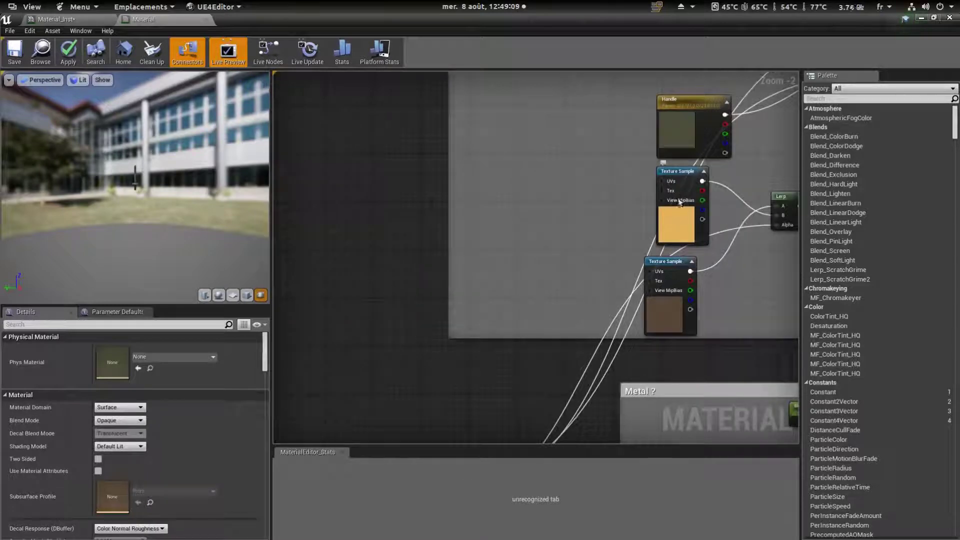
pyautogui.moveTo(680, 202); pyautogui.dragTo(581, 191)
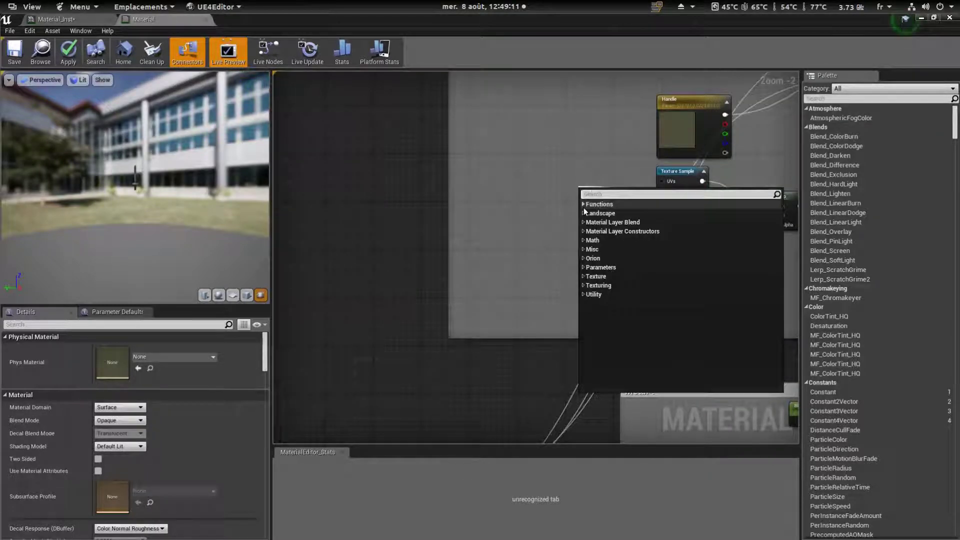
pyautogui.write('textur')
pyautogui.click(619, 249)
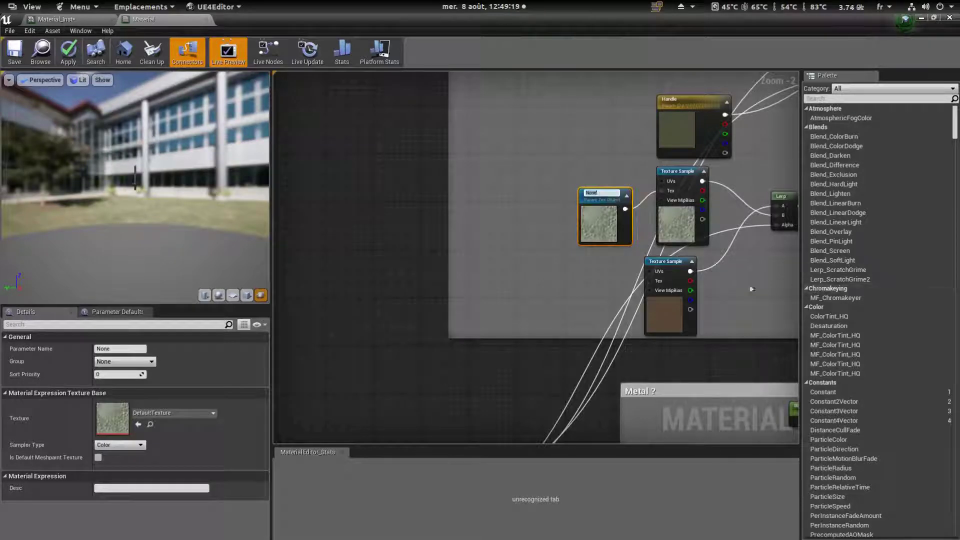
pyautogui.write('Guard')
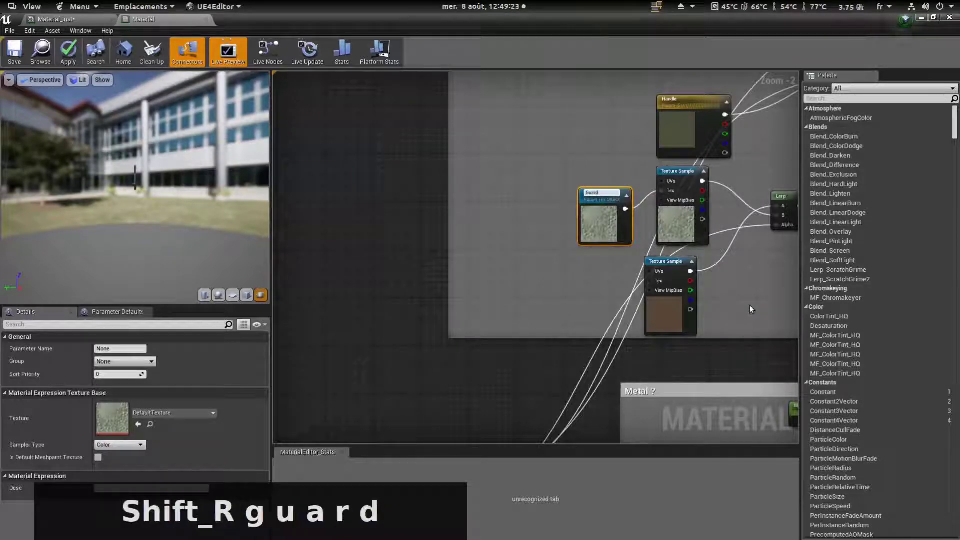
pyautogui.press('Return')
# Move the Guard texture parameter farther from its Texture Sample and rename it GuardDiffuse
pyautogui.moveTo(614, 200); pyautogui.dragTo(590, 173)
pyautogui.click(139, 349)
pyautogui.click(133, 349)
pyautogui.write('Diff')
pyautogui.press('Return')
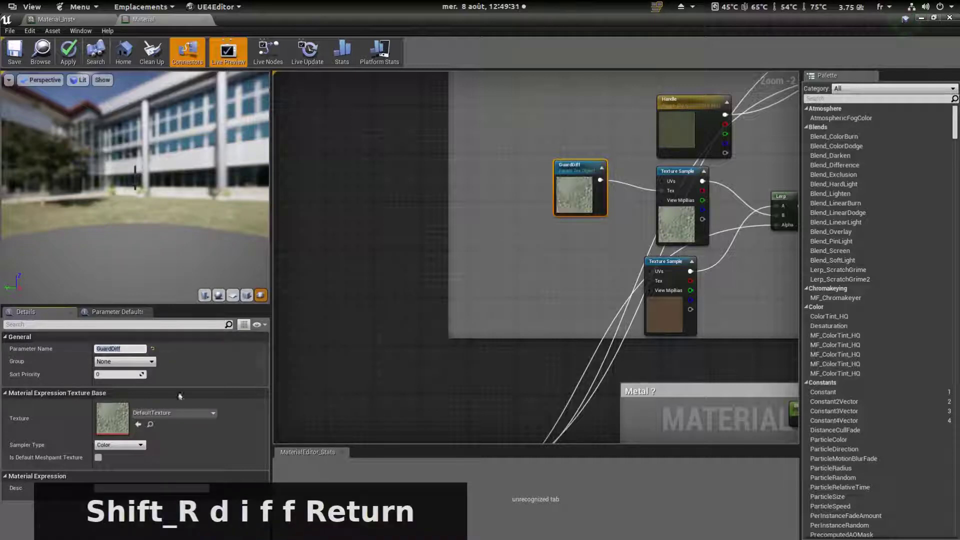
pyautogui.write('use')
pyautogui.press('Return')
# Add a TextureObjectParameter named MidHandle to the rust Texture Sample's Tex input and place it below GuardDiffuse
pyautogui.click(616, 277)
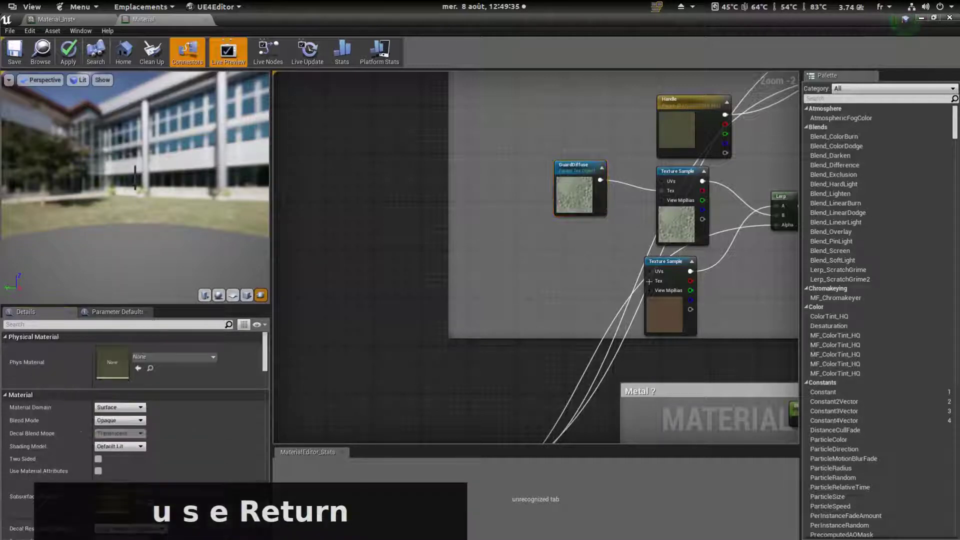
pyautogui.rightClick(616, 277)
pyautogui.write('textu')
pyautogui.press('Down')
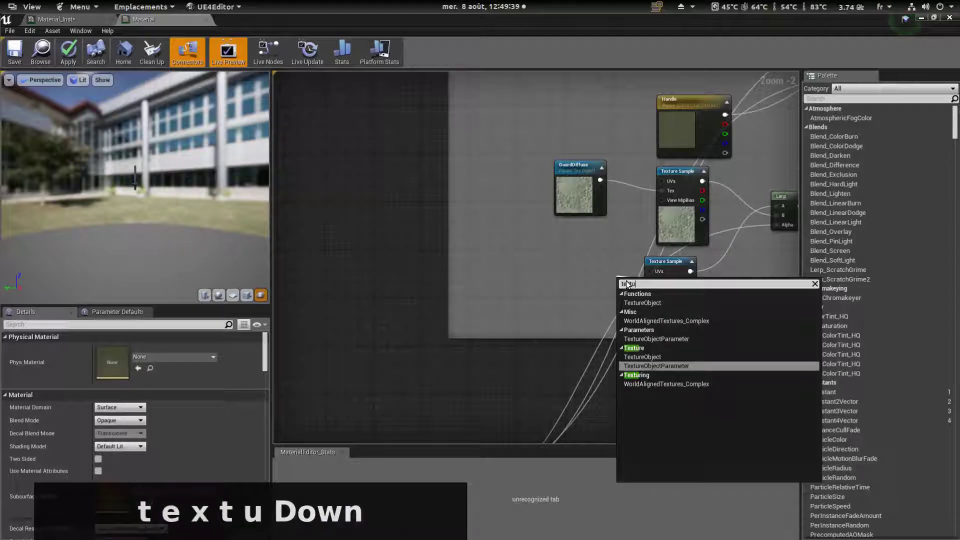
pyautogui.press('Return')
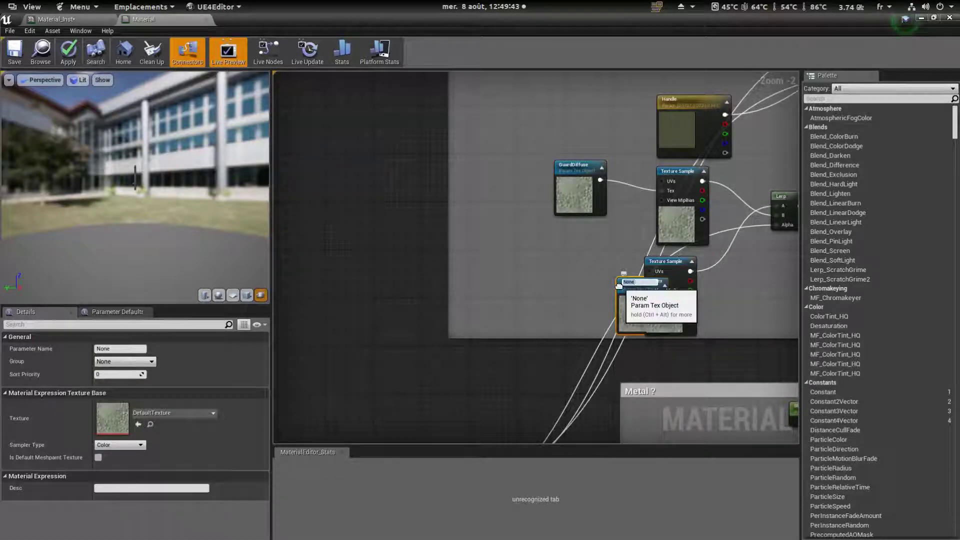
pyautogui.write('MidG')
pyautogui.press('BackSpace')
pyautogui.write('Handle')
pyautogui.press('Return')
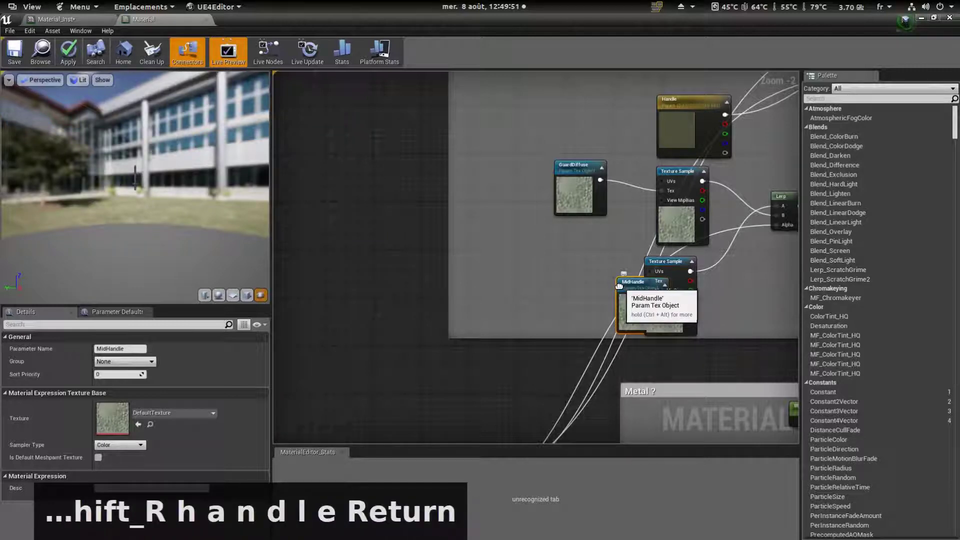
pyautogui.moveTo(619, 285); pyautogui.dragTo(539, 257)
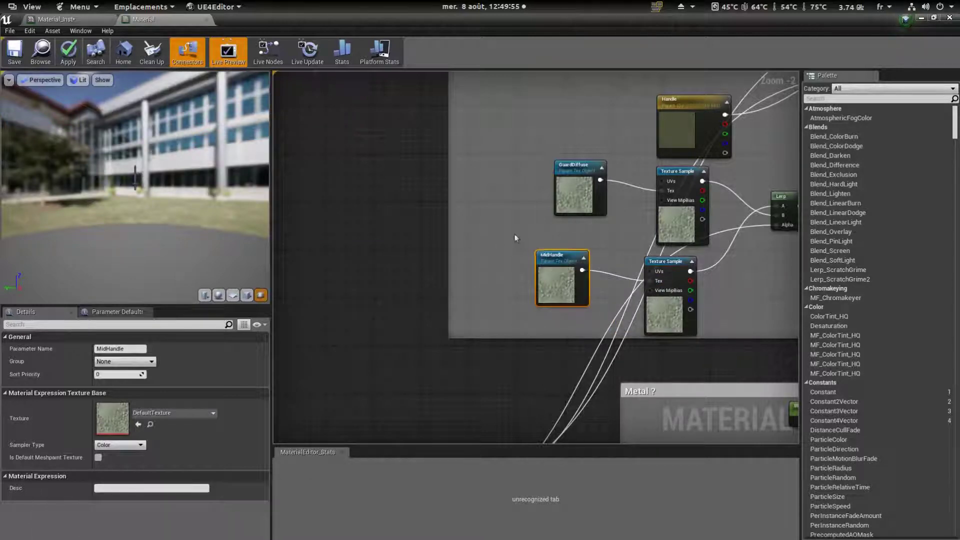
# Assign the rust Texture Sample's texture, T_Metal_Rust_D, to the MidHandle parameter
pyautogui.click(658, 318)
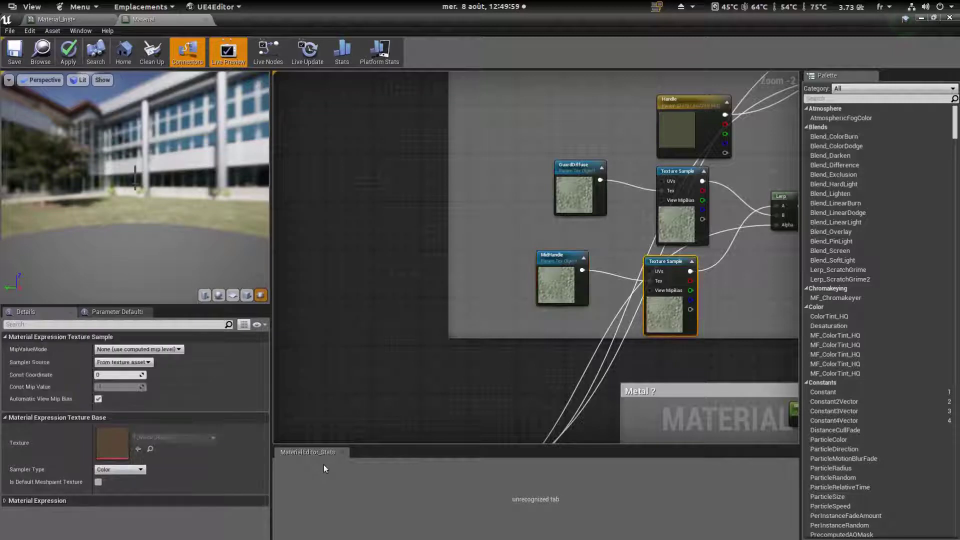
pyautogui.click(151, 452)
pyautogui.click(547, 296)
pyautogui.click(138, 425)
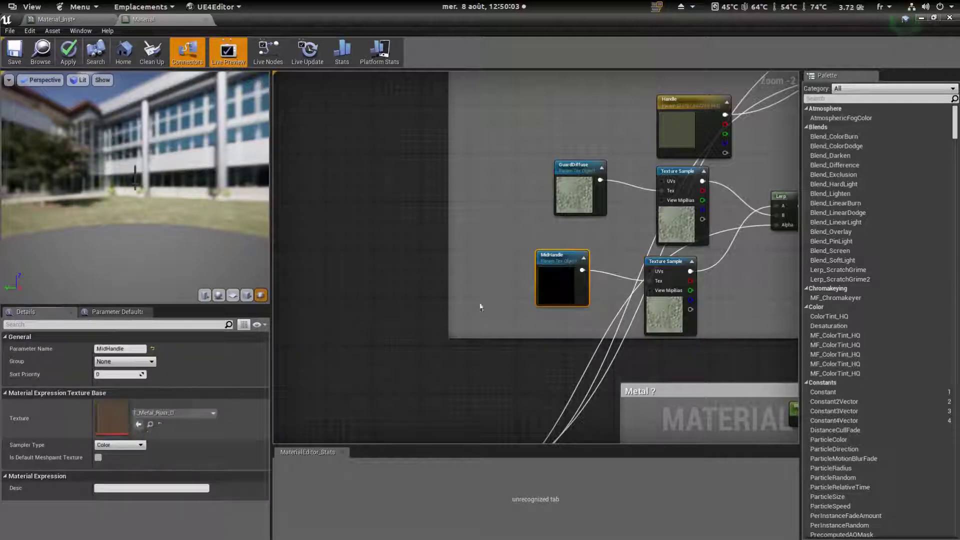
pyautogui.click(483, 306)
# Assign the gold Texture Sample's texture, T_Metal_Gold_D, to the GuardDiffuse parameter and apply the material
pyautogui.click(690, 222)
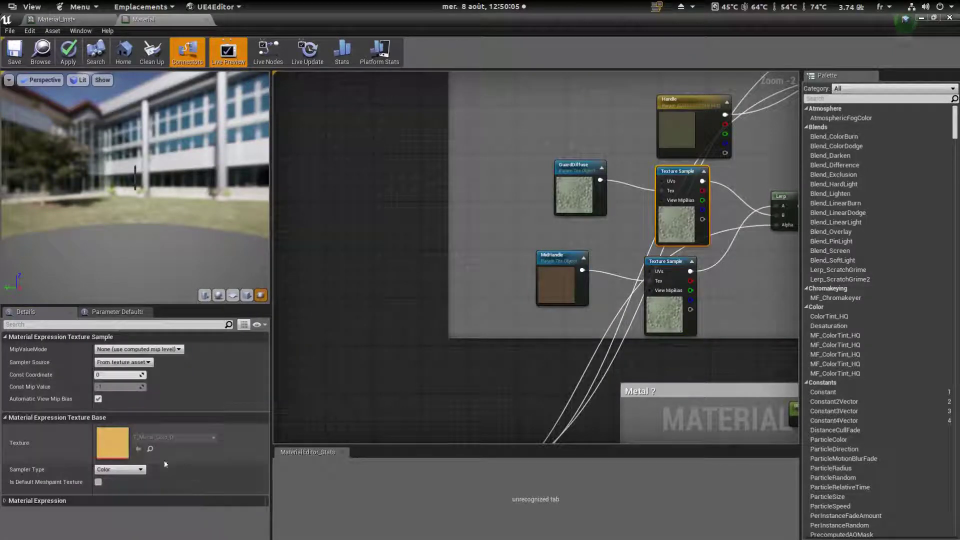
pyautogui.click(569, 199)
pyautogui.click(138, 424)
pyautogui.click(68, 52)
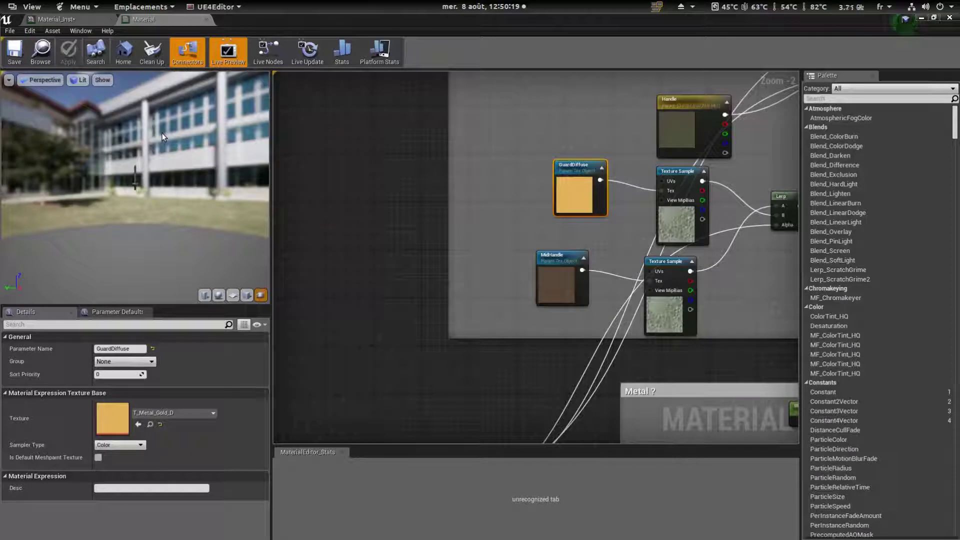
# Check the new texture parameters in the material instance by switching the GuardDiffuse override on and off
pyautogui.press('super')
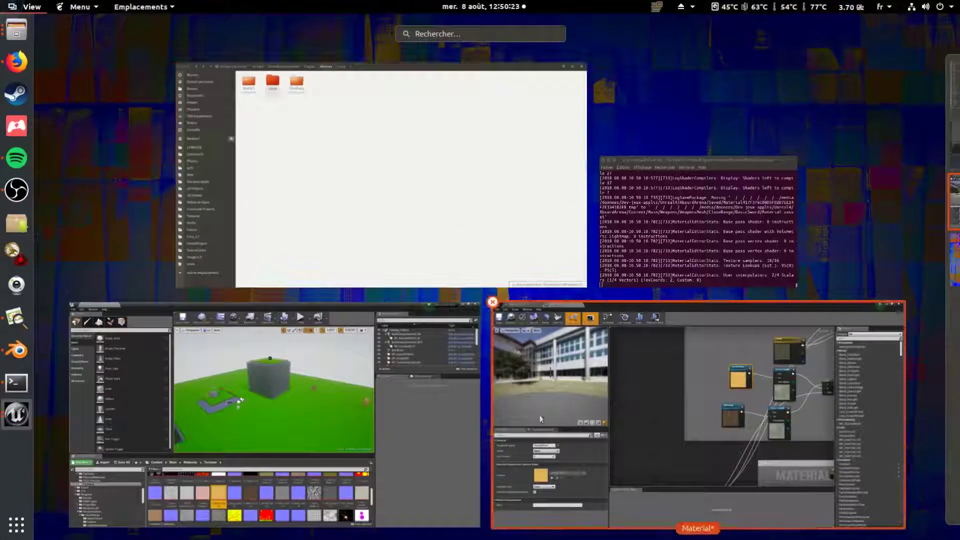
pyautogui.press('super')
pyautogui.click(50, 19)
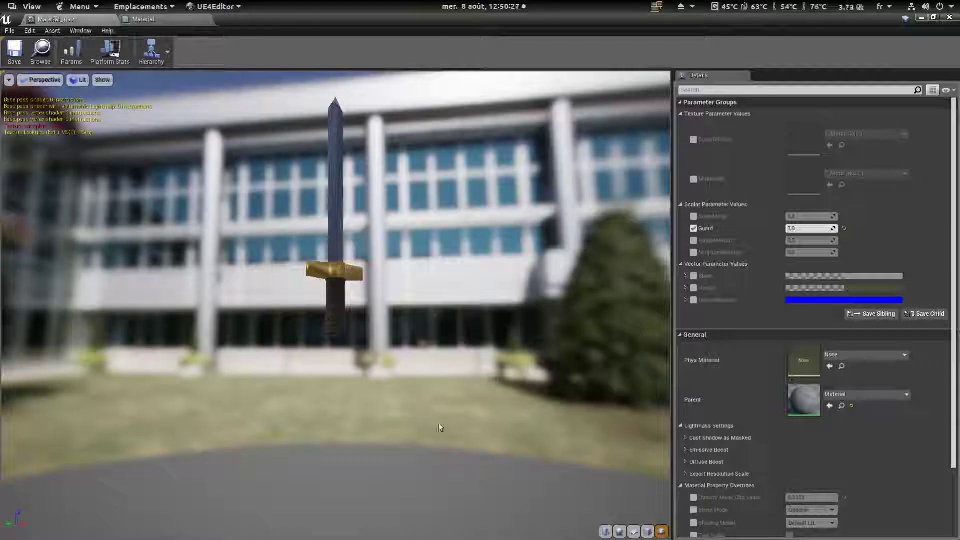
pyautogui.click(694, 139)
pyautogui.click(694, 141)
# Return to the parent material and duplicate both texture parameters beside the Normals group's Texture Samples
pyautogui.click(145, 19)
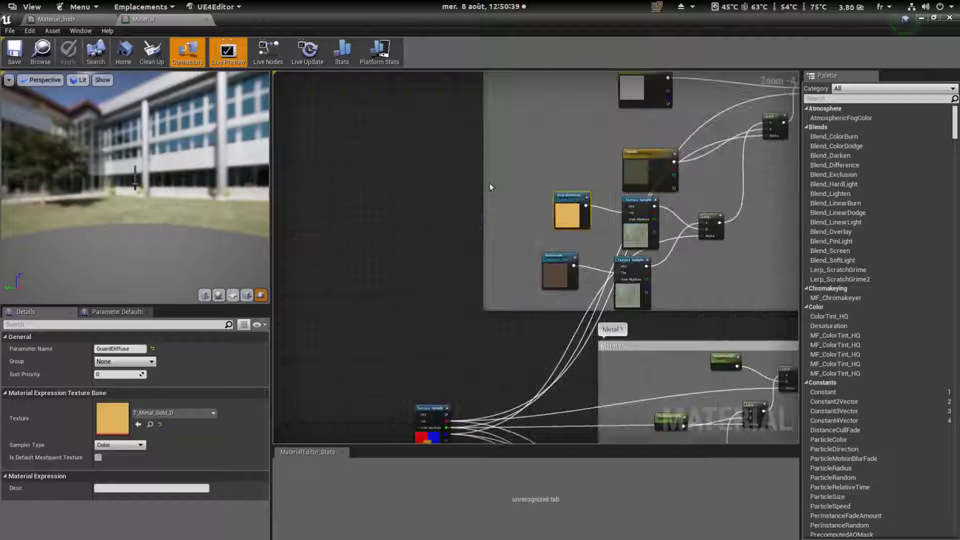
pyautogui.scroll(1, 495, 290)
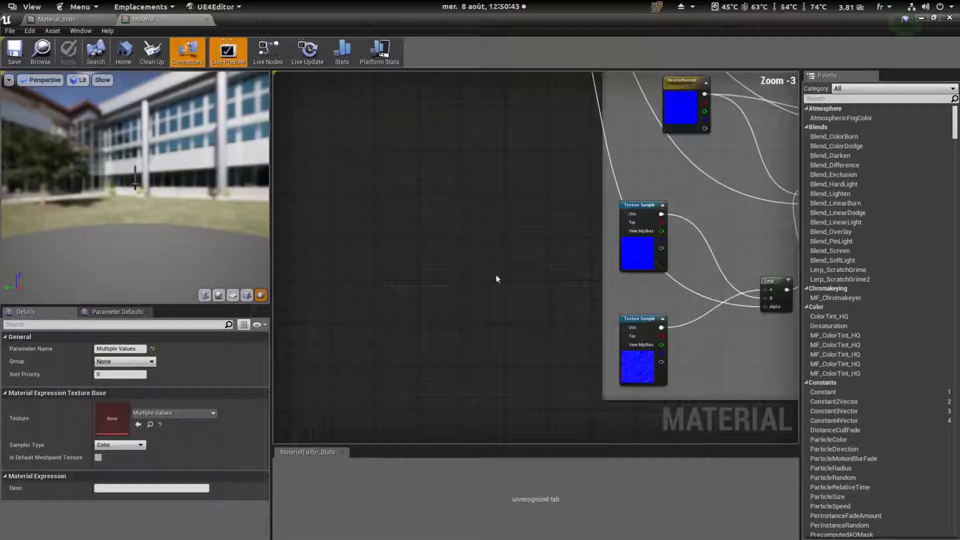
pyautogui.hotkey('ctrl', 'w')
pyautogui.moveTo(518, 319); pyautogui.dragTo(529, 320)
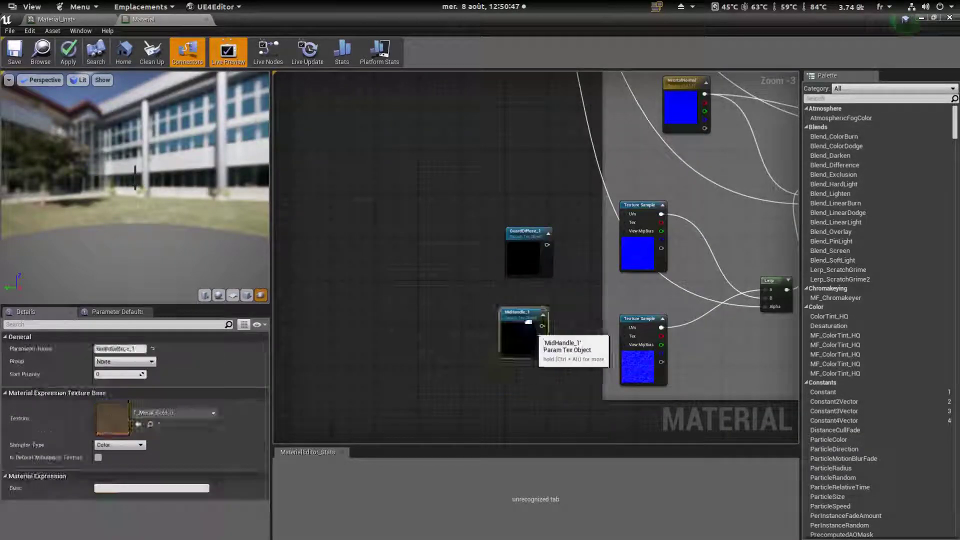
# Rename the duplicated gold texture parameter GuardNormal
pyautogui.click(517, 253)
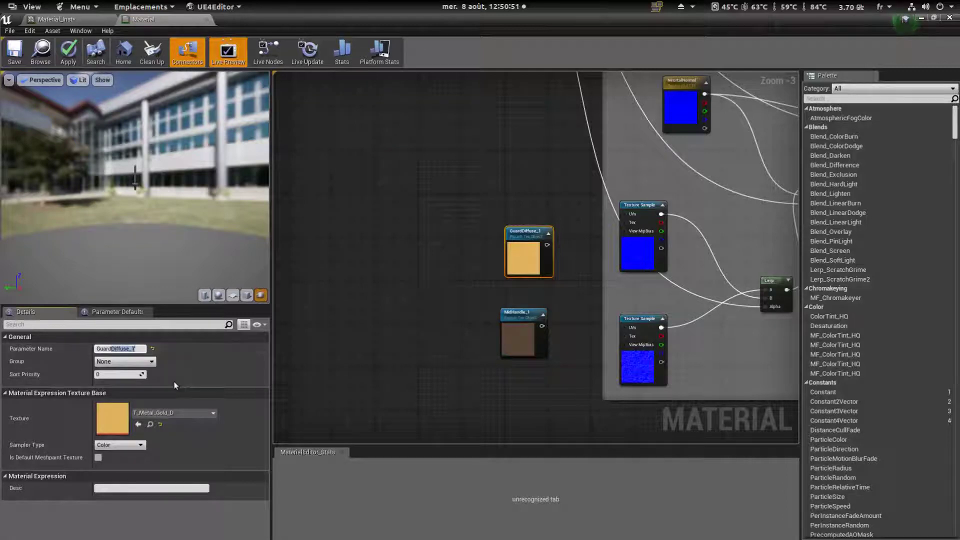
pyautogui.write('Normal')
pyautogui.press('Return')
# Rename the duplicated rust texture parameter MidNormal
pyautogui.click(517, 333)
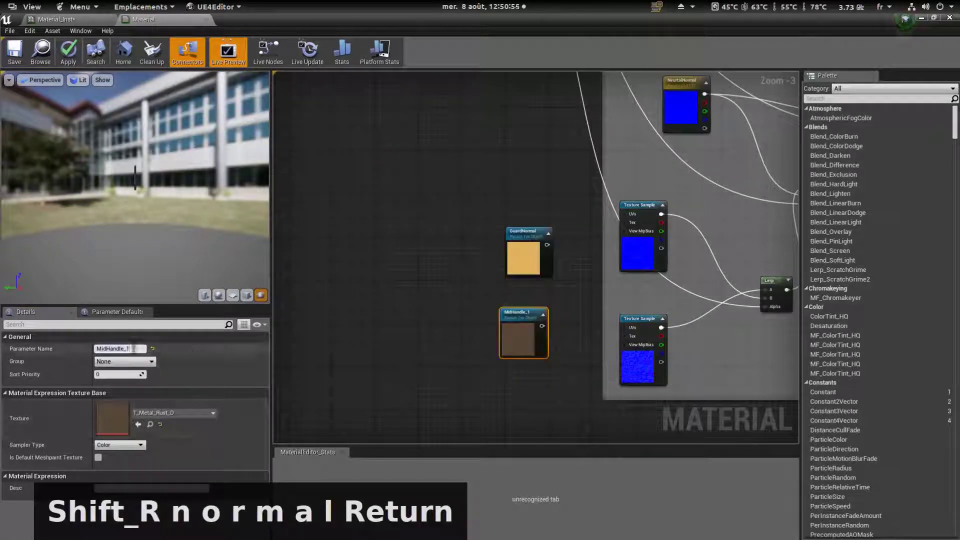
pyautogui.click(134, 349)
pyautogui.press('BackSpace')
pyautogui.press('BackSpace')
pyautogui.press('BackSpace')
pyautogui.press('BackSpace')
pyautogui.press('BackSpace')
pyautogui.press('BackSpace')
pyautogui.press('BackSpace')
pyautogui.press('BackSpace')
pyautogui.write('Normal')
pyautogui.press('Return')
pyautogui.moveTo(483, 294); pyautogui.dragTo(483, 305)
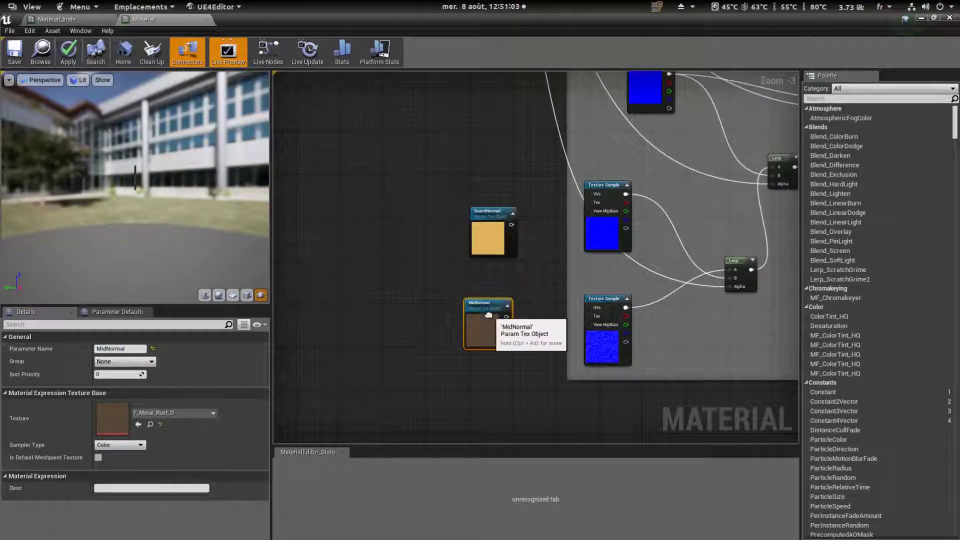
# Connect the GuardNormal and MidNormal parameters to the Tex inputs of their matching Texture Samples in the Normals group
pyautogui.moveTo(511, 225); pyautogui.dragTo(589, 202)
pyautogui.moveTo(506, 317); pyautogui.dragTo(597, 317)
pyautogui.moveTo(709, 341); pyautogui.dragTo(638, 359, button='right')
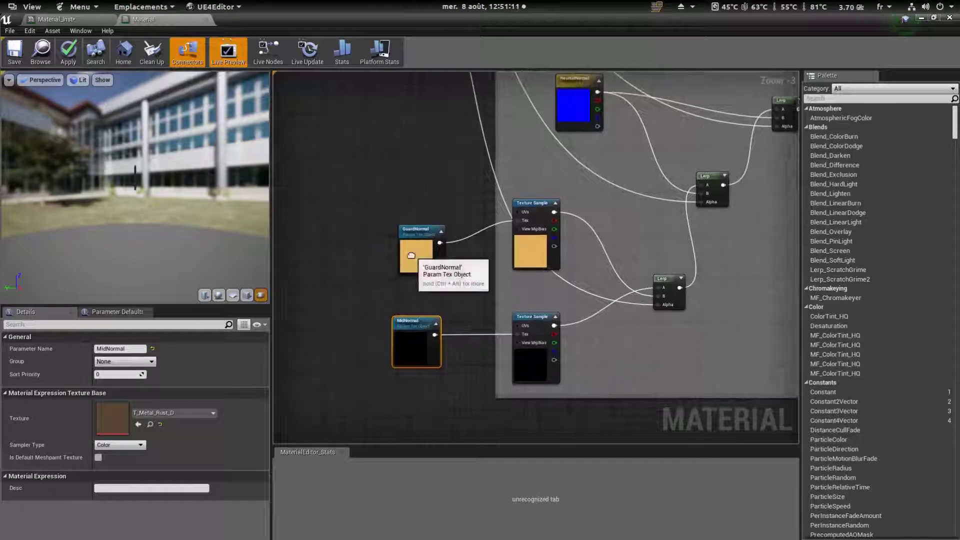
# Assign the T_Metal_Gold_N texture from the upper Texture Sample to the GuardNormal parameter
pyautogui.click(411, 256)
pyautogui.click(530, 259)
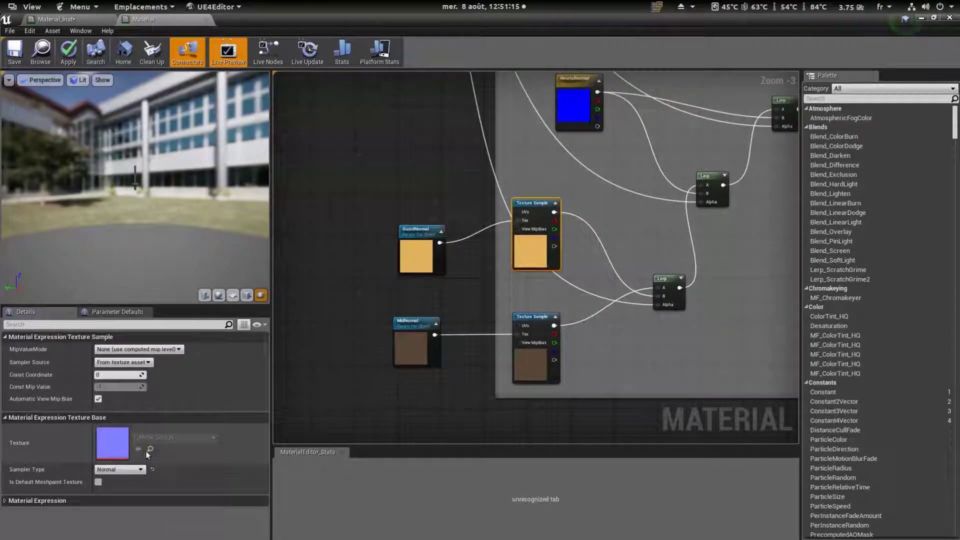
pyautogui.click(418, 260)
pyautogui.click(141, 424)
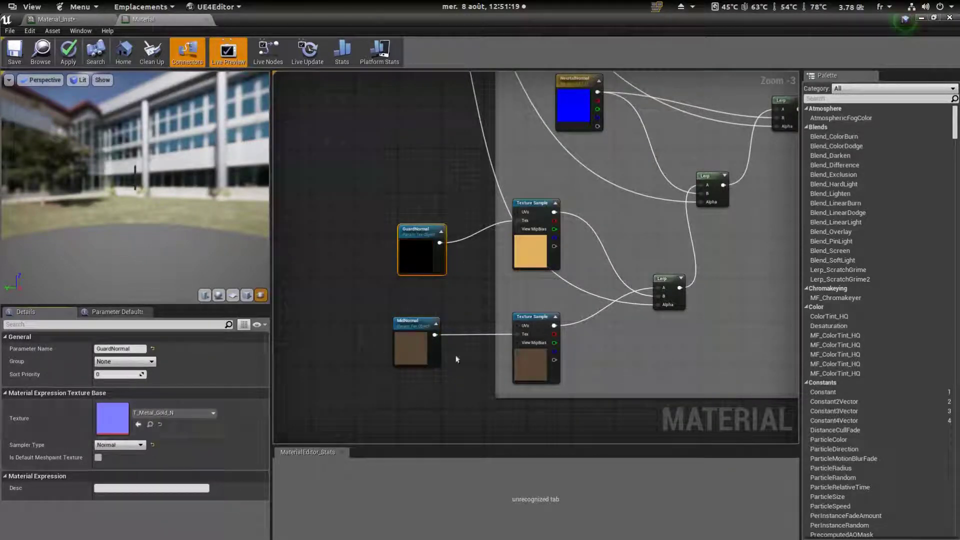
# Assign the T_Metal_Rust_N texture from the lower Texture Sample to the MidNormal parameter and save the material
pyautogui.click(539, 356)
pyautogui.click(411, 348)
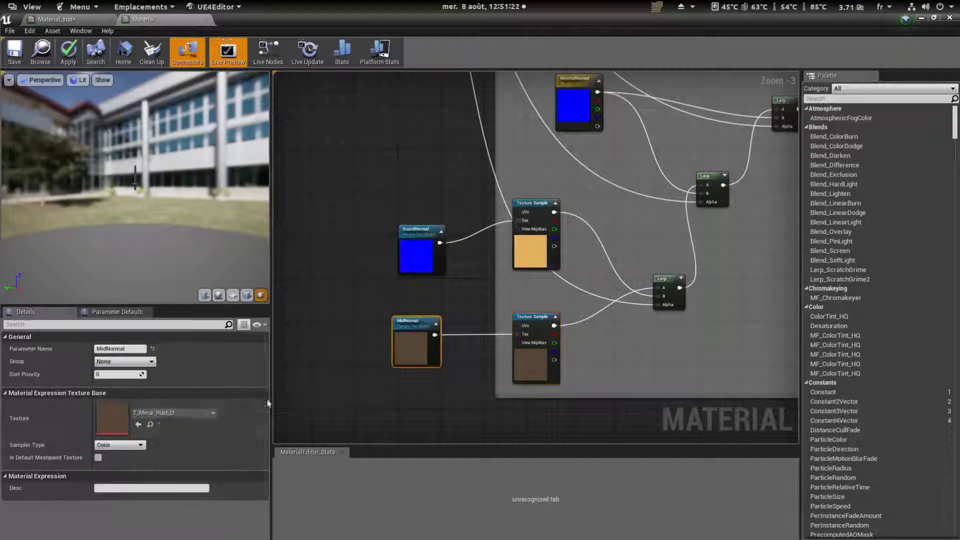
pyautogui.click(138, 424)
pyautogui.hotkey('ctrl', 's')
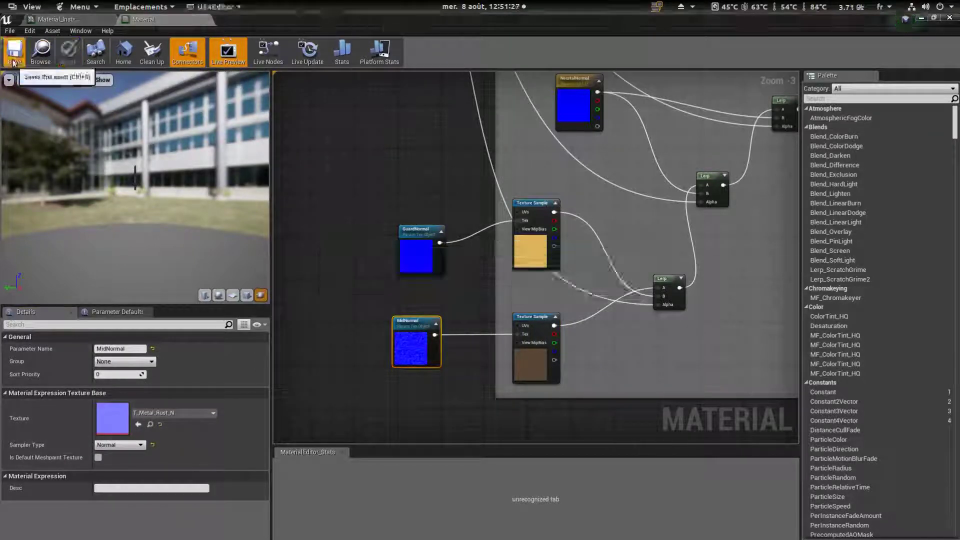
# Switch to the material instance and enable the MidHandle and MidNormal texture overrides
pyautogui.click(64, 22)
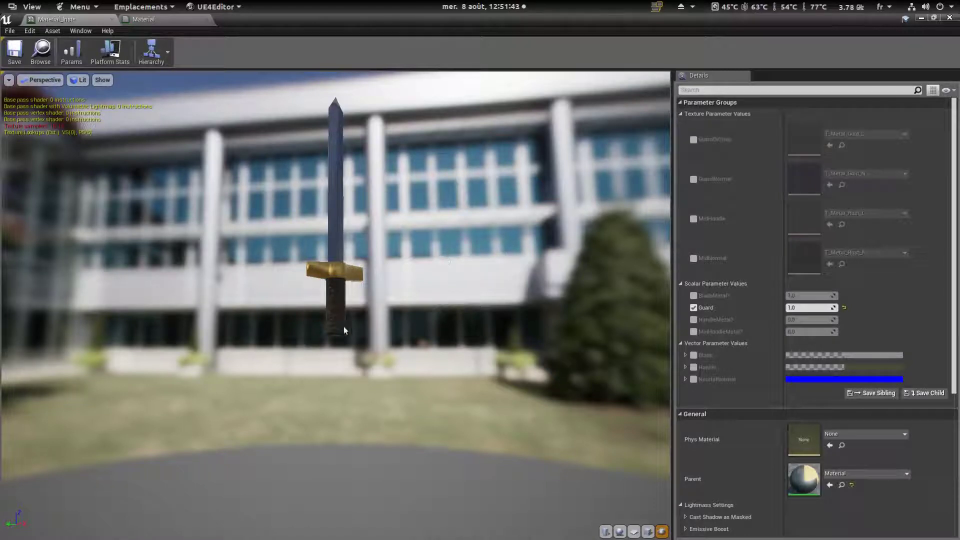
pyautogui.click(694, 220)
pyautogui.click(694, 258)
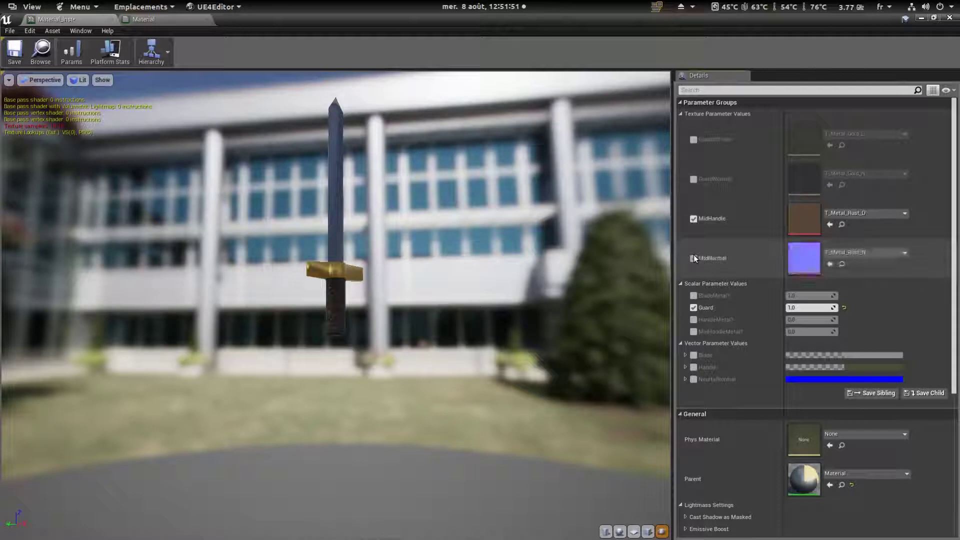
# Search the textures for wood and set the MidHandle override to T_Wood01_D
pyautogui.click(850, 213)
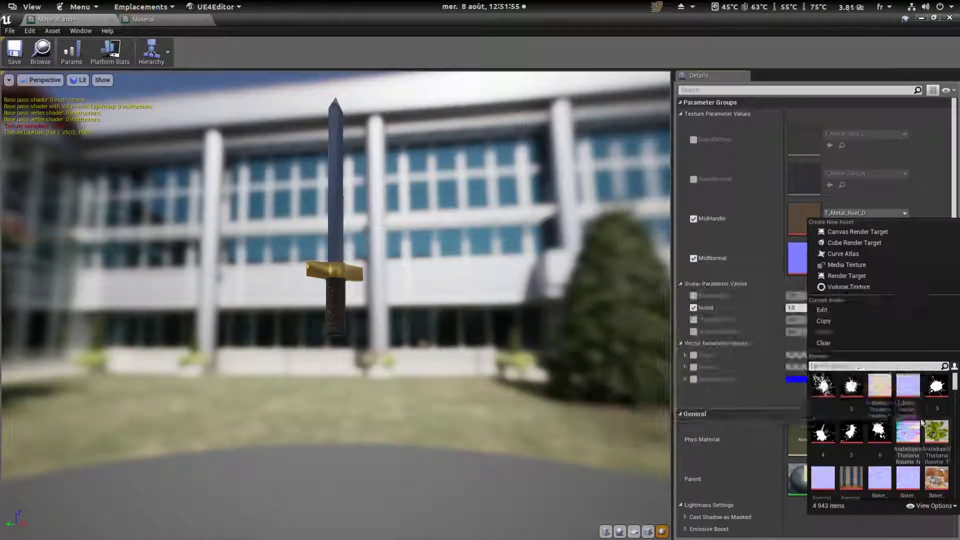
pyautogui.scroll(-3, 898, 380)
pyautogui.write('wood')
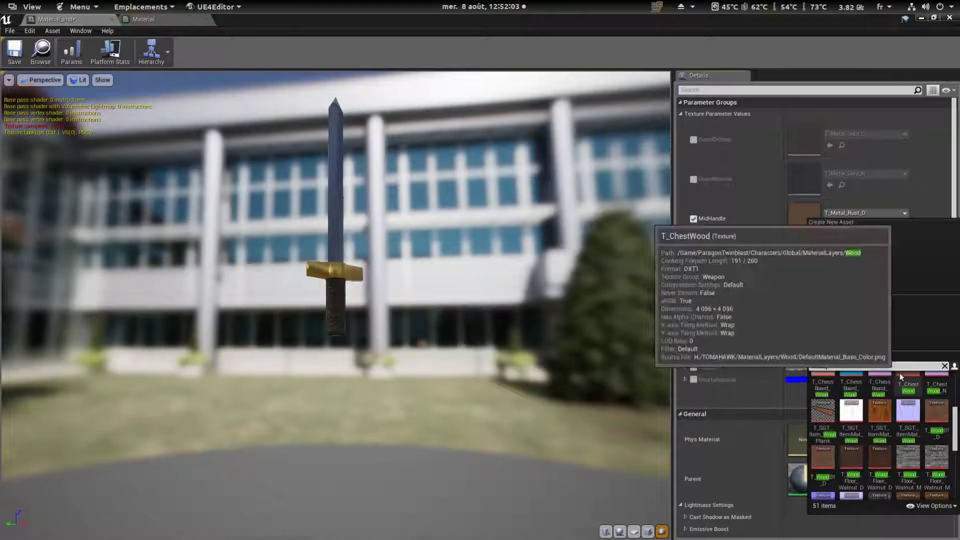
pyautogui.click(829, 459)
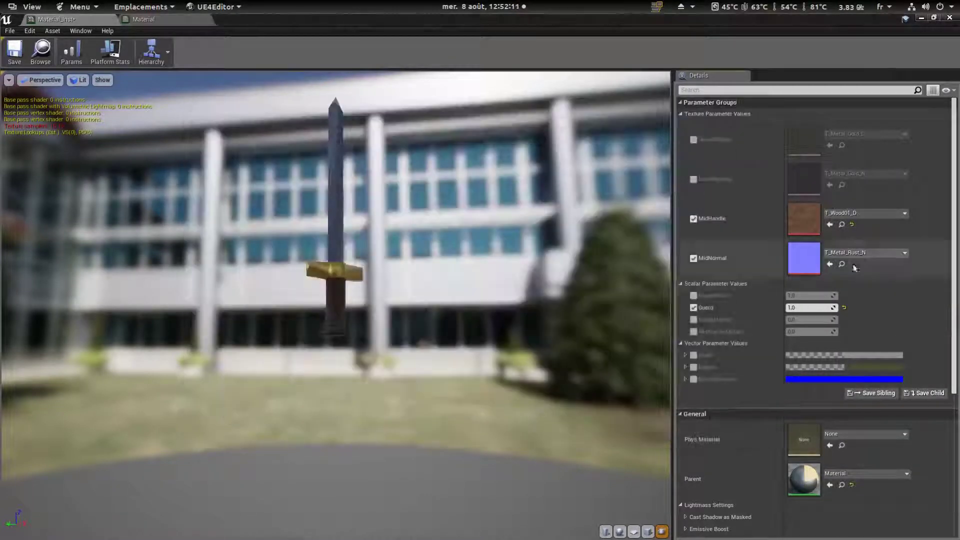
# Search the textures for a wood normal map and set the MidNormal override to T_ChestWood_N
pyautogui.click(860, 253)
pyautogui.write('wood')
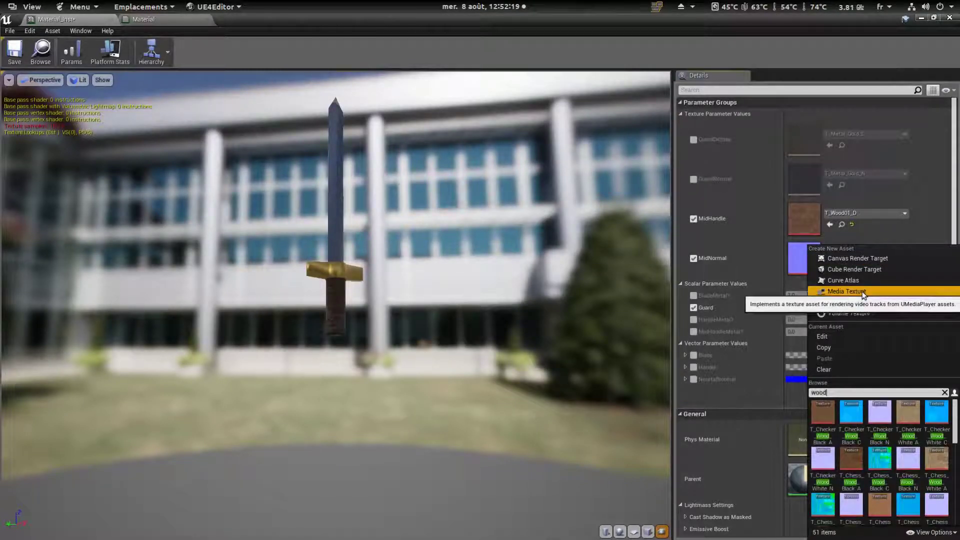
pyautogui.press('KP_End')
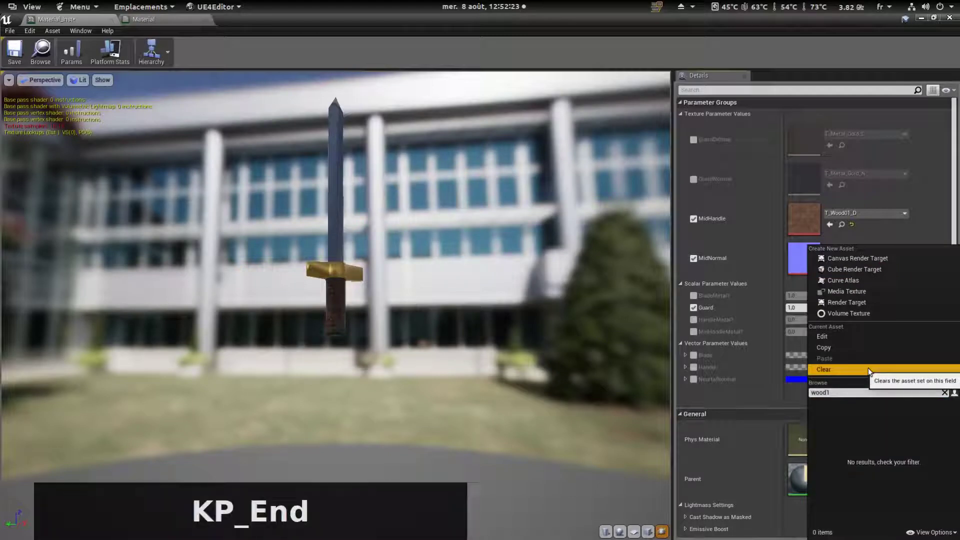
pyautogui.press('BackSpace')
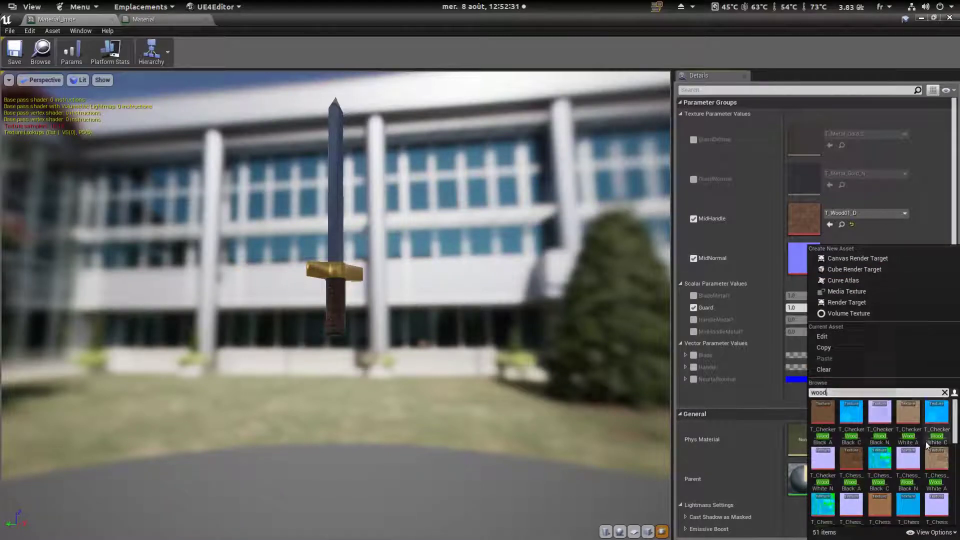
pyautogui.scroll(-1, 909, 423)
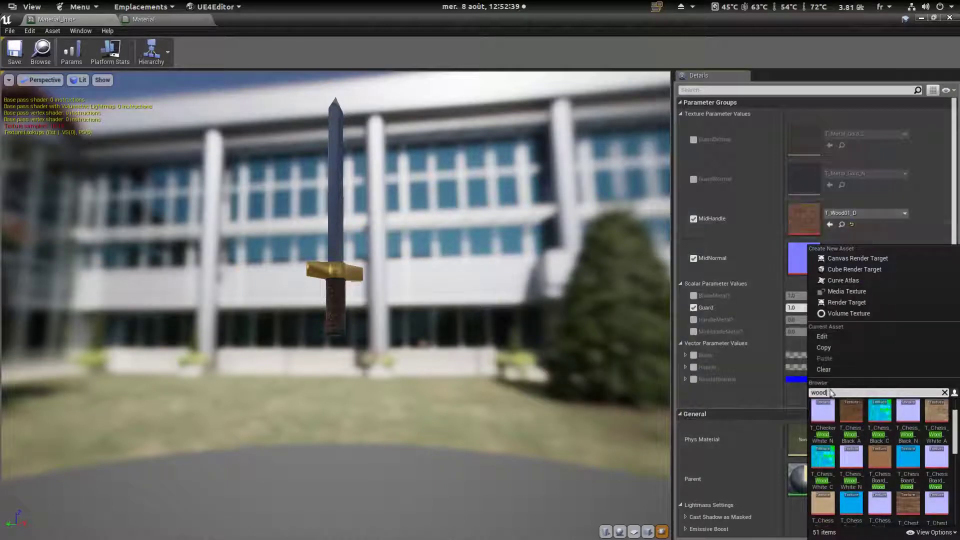
pyautogui.scroll(2, 871, 435)
pyautogui.press('Home')
pyautogui.write('t')
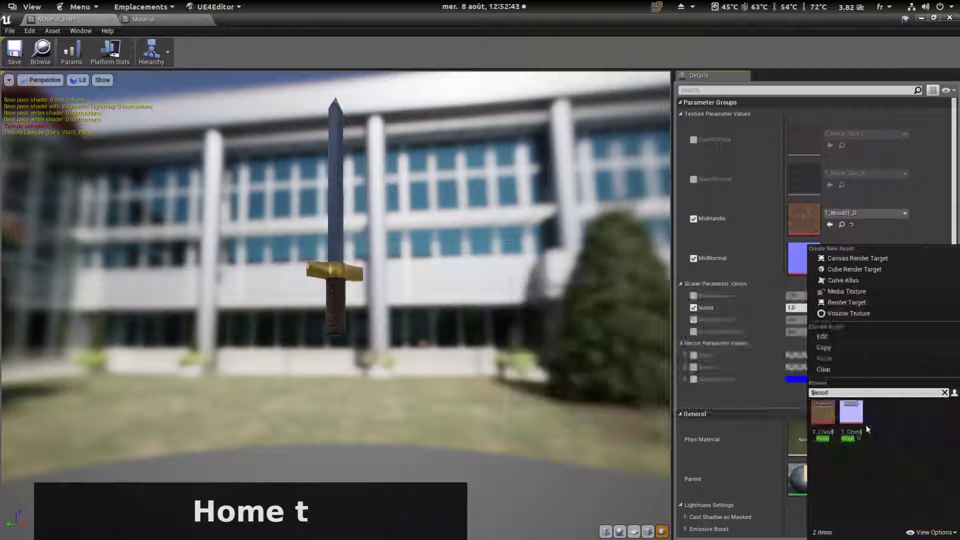
pyautogui.click(862, 421)
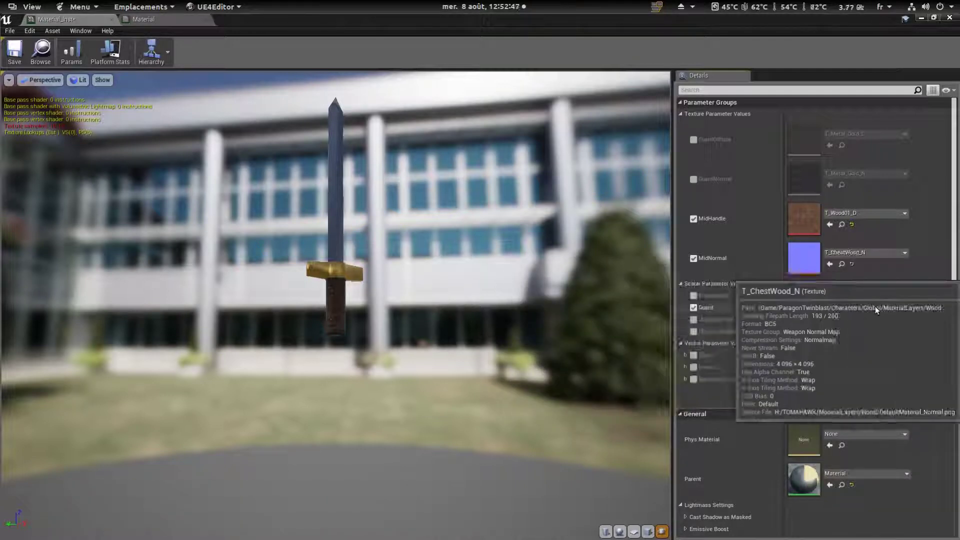
# Examine the sword's wooden handle and guard up close from several angles in the instance preview
pyautogui.moveTo(335, 351); pyautogui.dragTo(426, 350)
pyautogui.scroll(5, 335, 353)
pyautogui.moveTo(335, 352); pyautogui.dragTo(305, 363)
pyautogui.moveTo(305, 320); pyautogui.dragTo(233, 238)
pyautogui.scroll(3, 234, 238)
pyautogui.moveTo(331, 280); pyautogui.dragTo(370, 250)
pyautogui.scroll(-6, 330, 280)
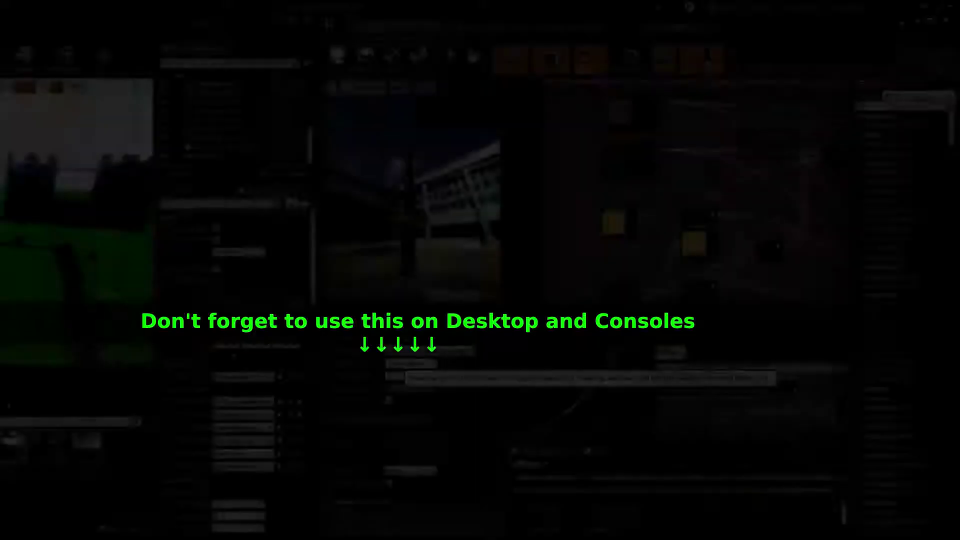